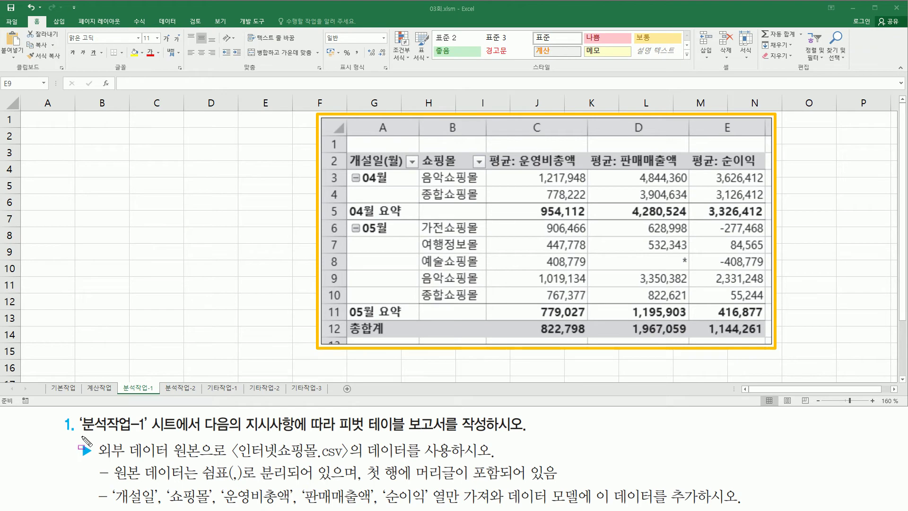
pyautogui.moveTo(80, 433); pyautogui.dragTo(145, 433)
pyautogui.moveTo(336, 433); pyautogui.dragTo(525, 433)
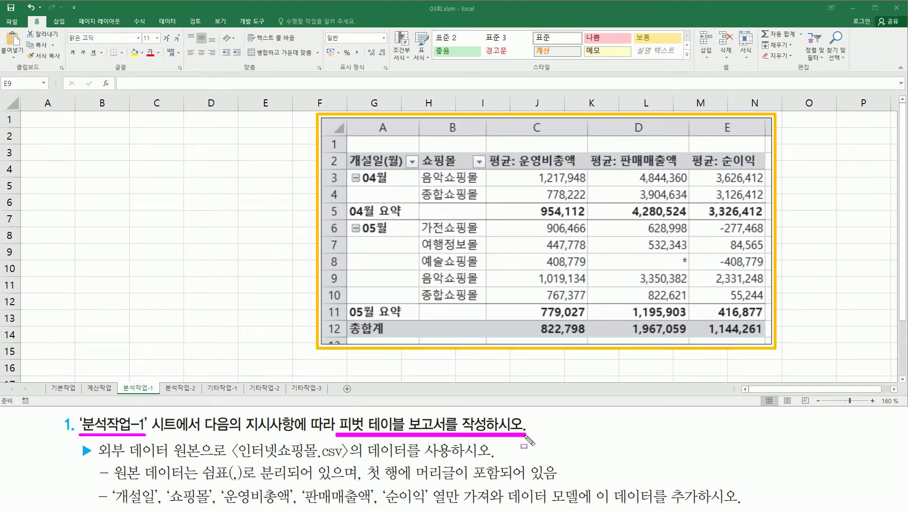
pyautogui.moveTo(119, 380); pyautogui.dragTo(156, 395)
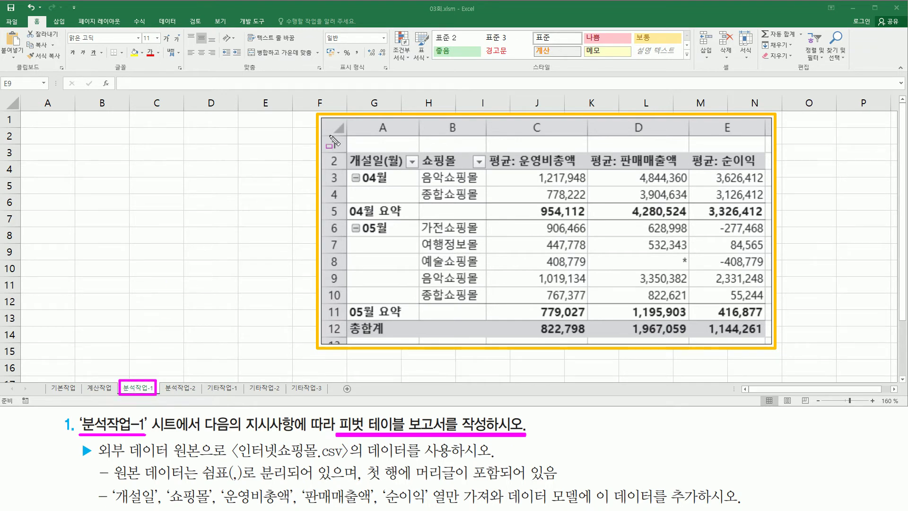
pyautogui.moveTo(326, 121)
pyautogui.mouseDown()
pyautogui.moveTo(610, 276)
pyautogui.moveTo(769, 346)
pyautogui.mouseUp()
pyautogui.press('Escape')
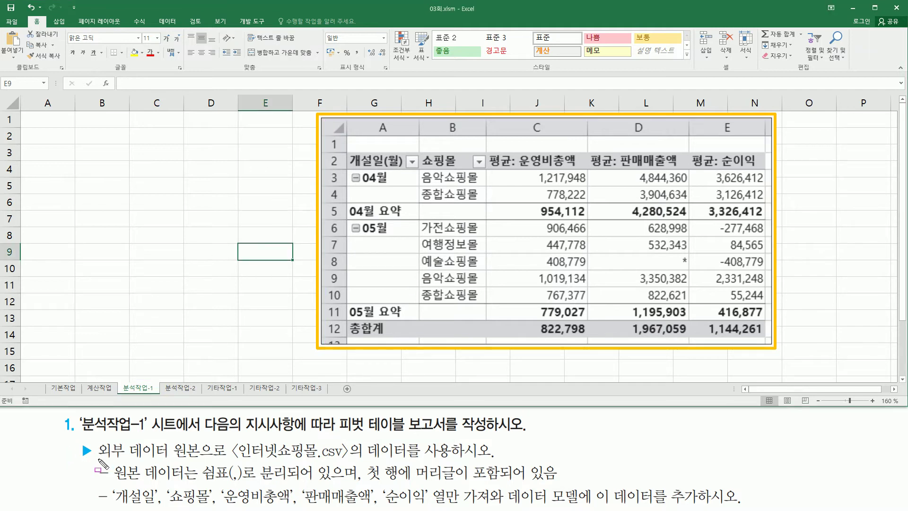
pyautogui.moveTo(97, 459); pyautogui.dragTo(501, 458)
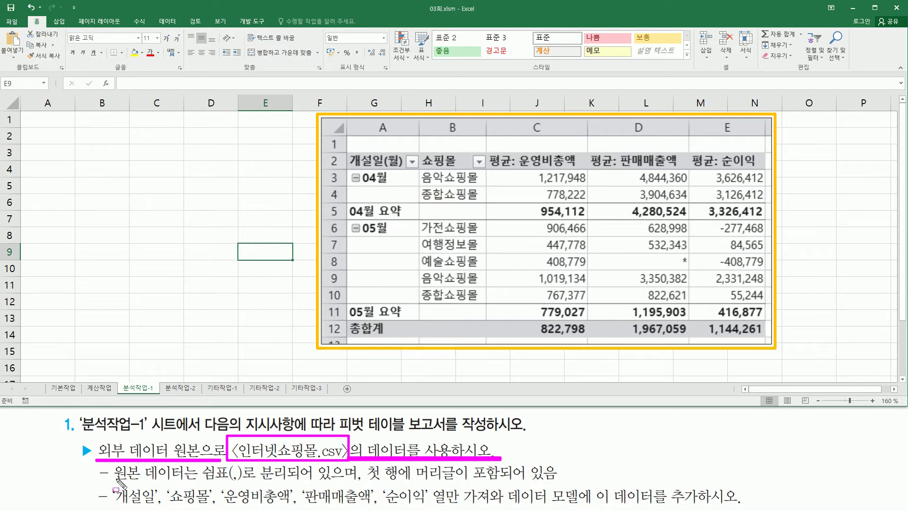
pyautogui.moveTo(201, 480); pyautogui.dragTo(286, 480)
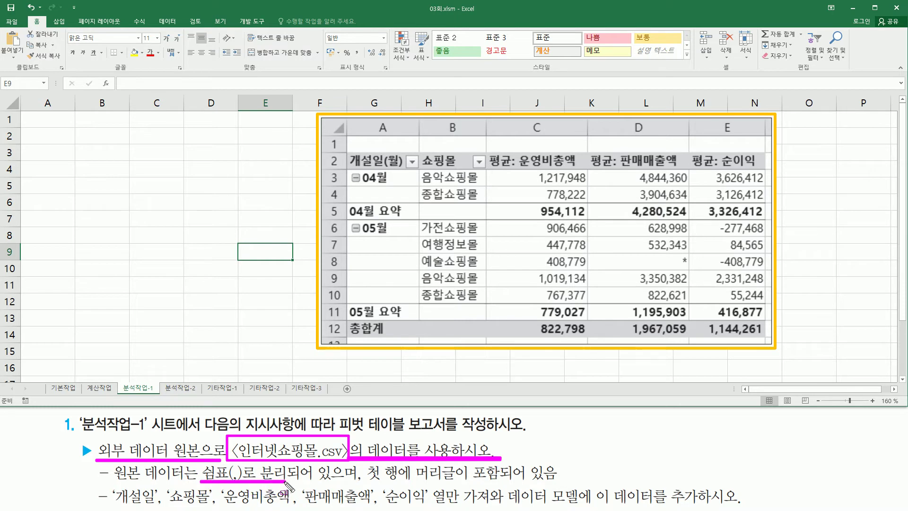
pyautogui.moveTo(365, 483); pyautogui.dragTo(556, 484)
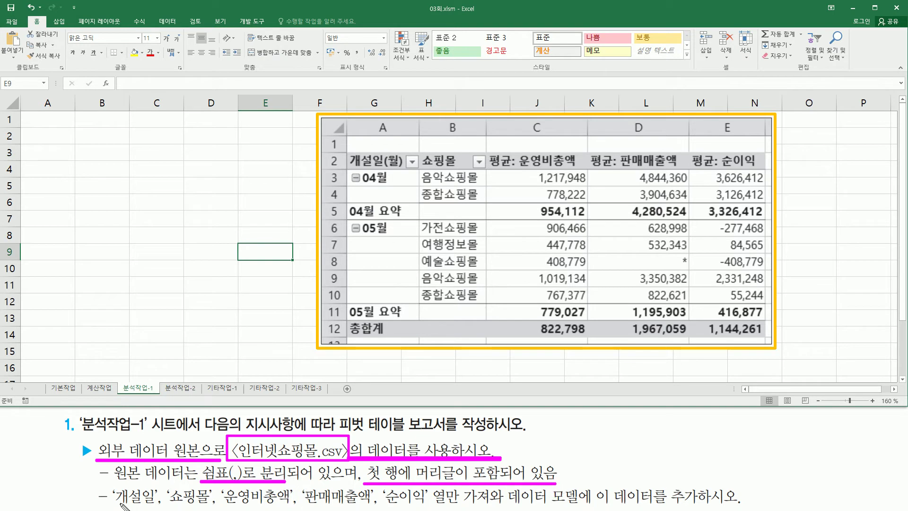
pyautogui.moveTo(115, 505); pyautogui.dragTo(433, 505)
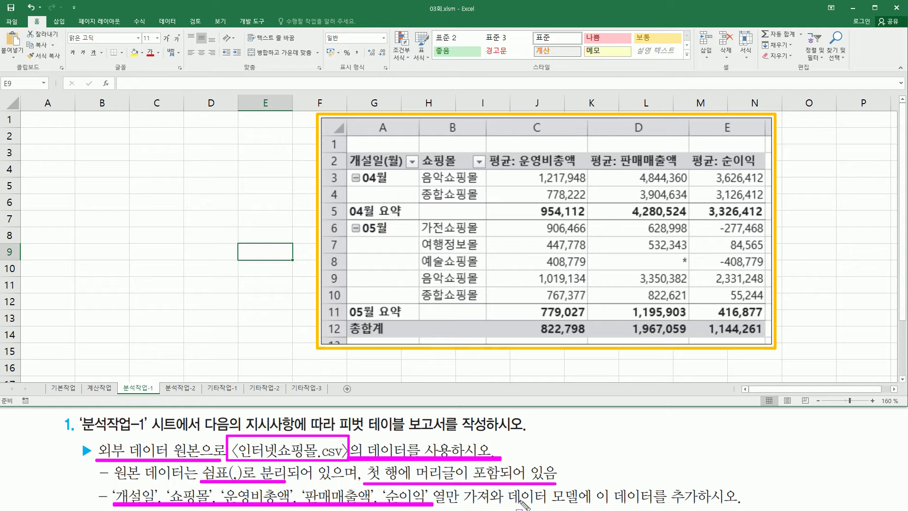
pyautogui.moveTo(510, 506); pyautogui.dragTo(707, 506)
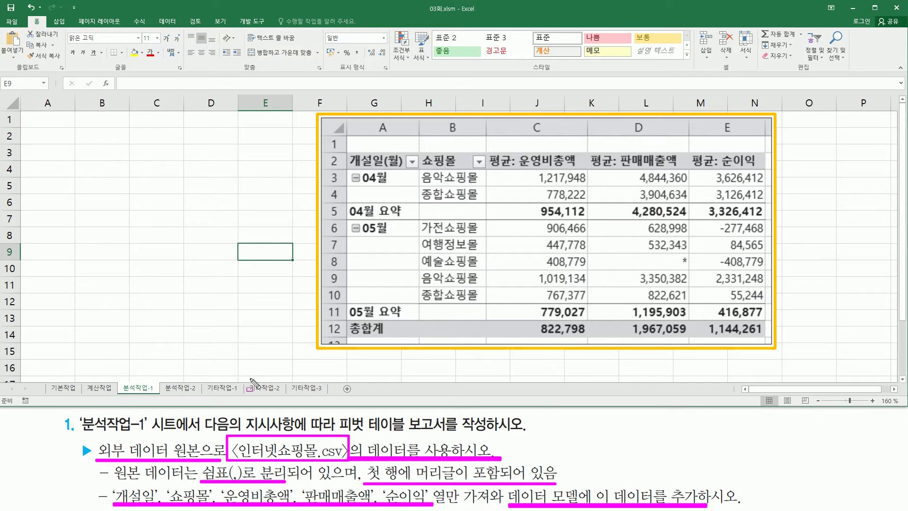
pyautogui.press('e')
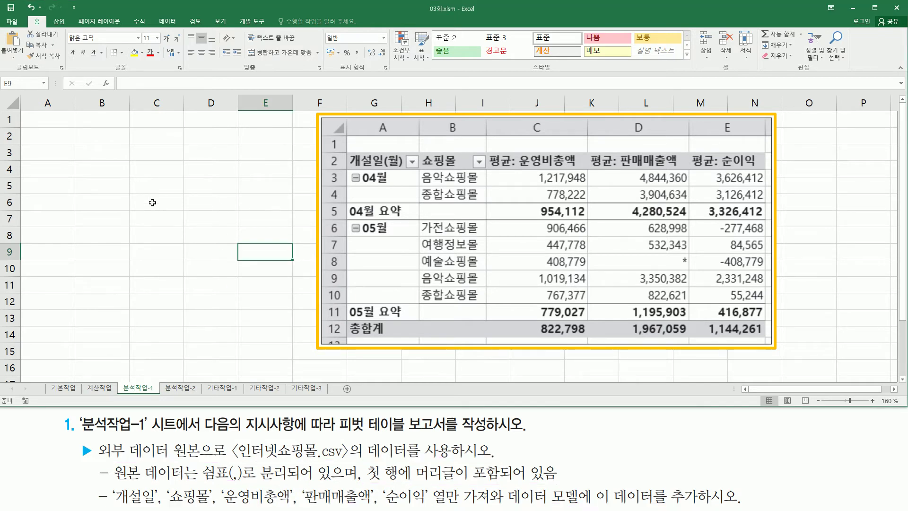
# Start a new PivotTable on the 분석작업-1 sheet with an external data source and open its connection selection
pyautogui.click(59, 23)
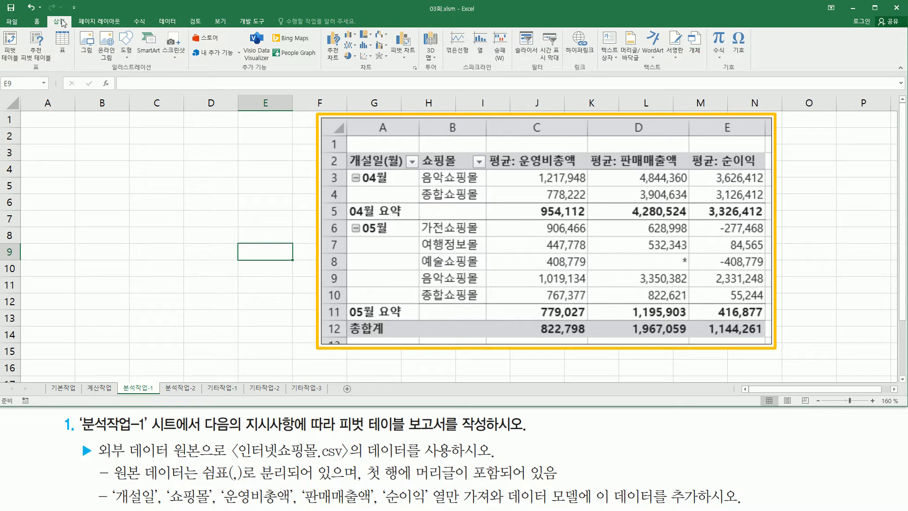
pyautogui.click(10, 53)
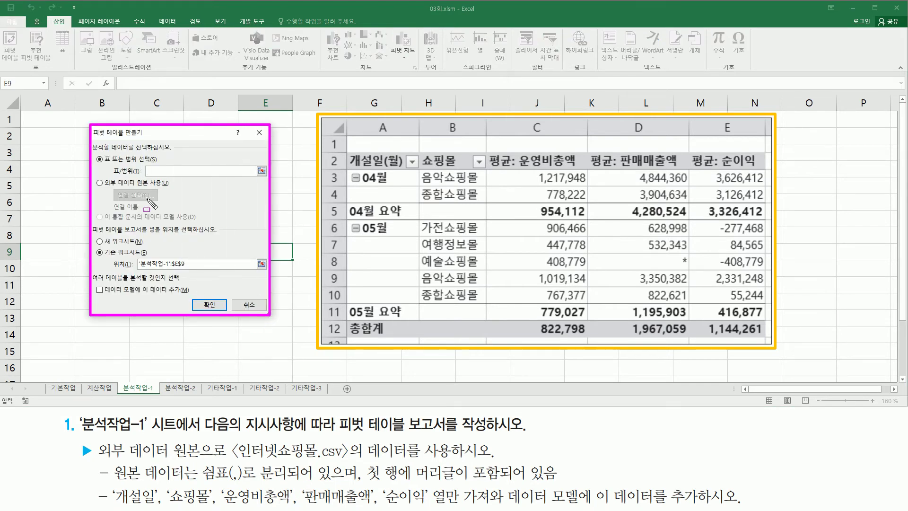
pyautogui.moveTo(91, 144)
pyautogui.mouseDown()
pyautogui.moveTo(122, 219)
pyautogui.moveTo(273, 228)
pyautogui.mouseUp()
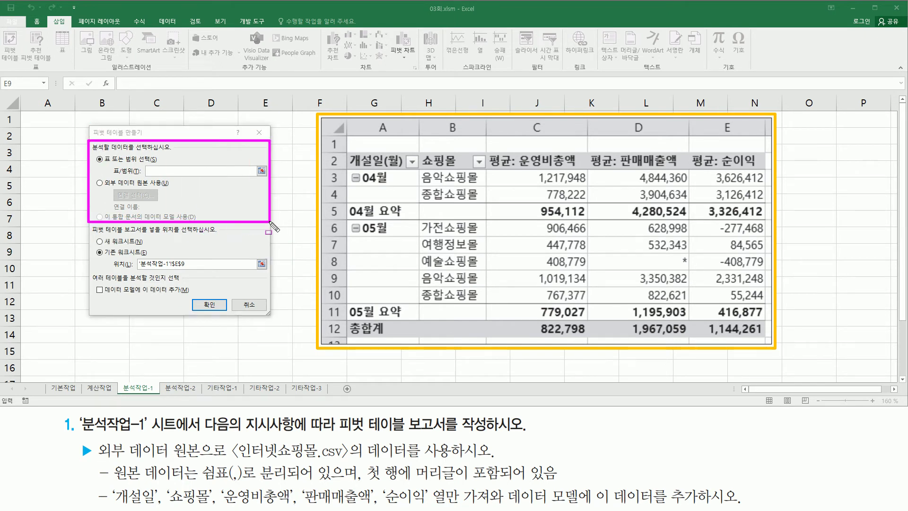
pyautogui.moveTo(94, 179); pyautogui.dragTo(171, 191)
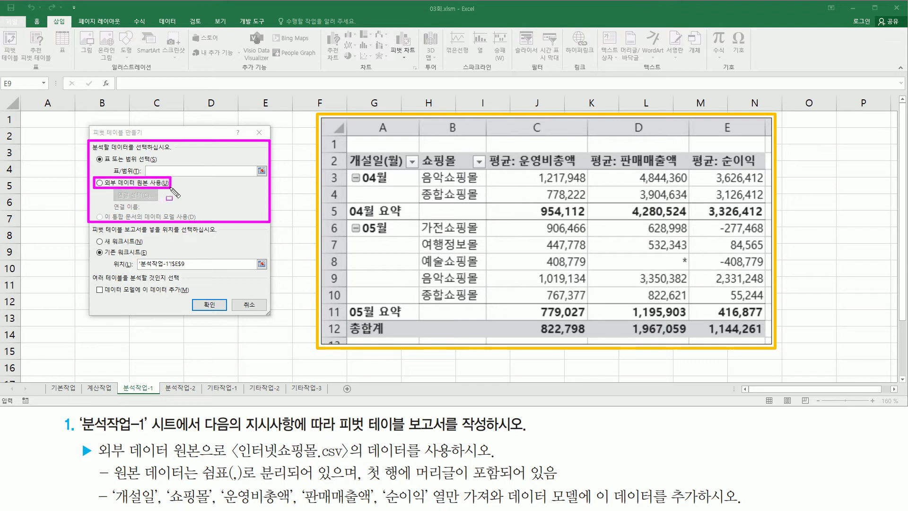
pyautogui.press('Escape')
pyautogui.click(100, 183)
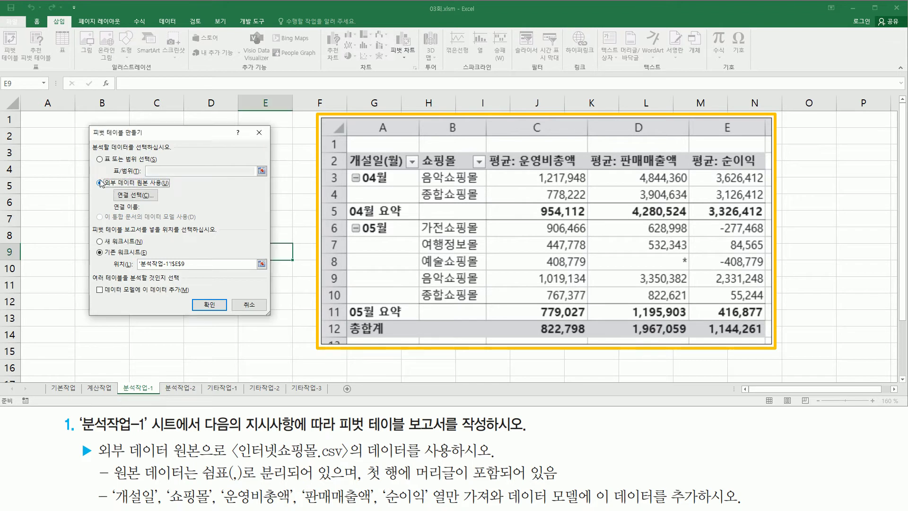
pyautogui.click(136, 195)
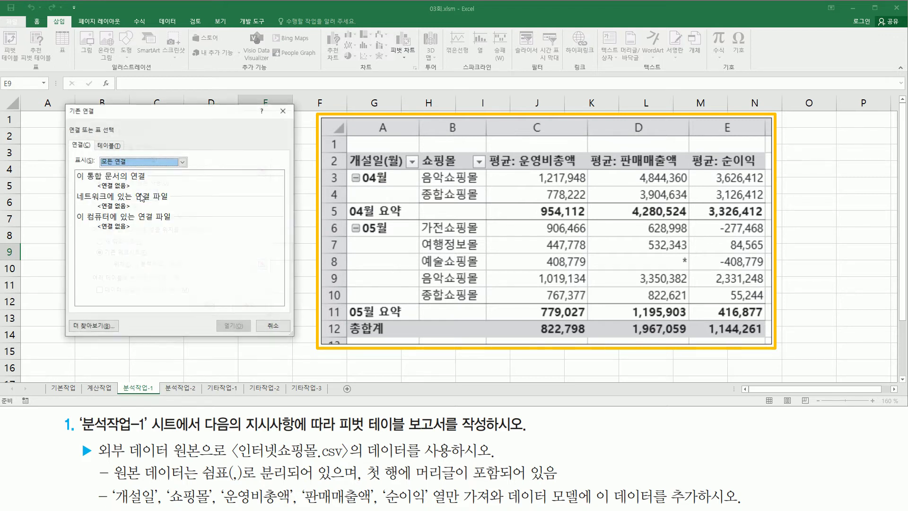
# Open 인터넷쇼핑몰.csv from C:\길벗컴활1급\01 엑셀\03 기본모의고사 as the PivotTable's data source
pyautogui.moveTo(62, 101)
pyautogui.mouseDown()
pyautogui.moveTo(193, 336)
pyautogui.moveTo(295, 340)
pyautogui.mouseUp()
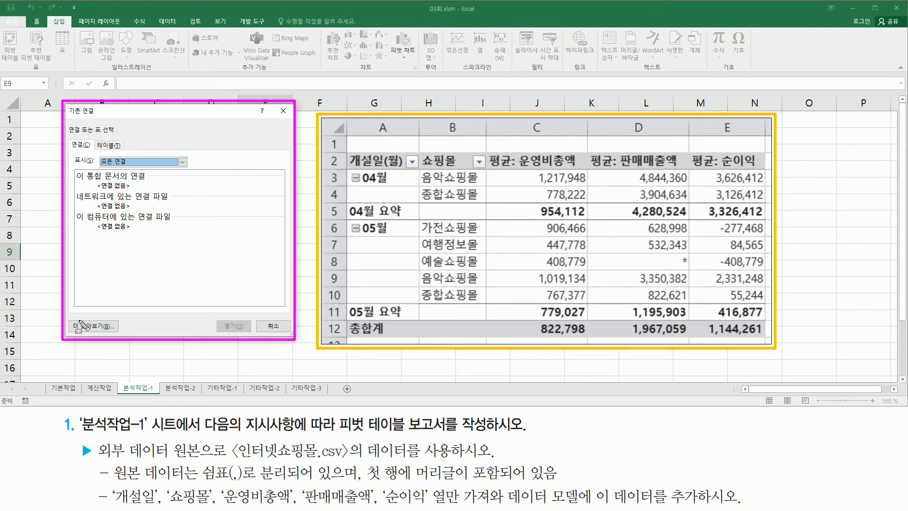
pyautogui.moveTo(68, 319); pyautogui.dragTo(122, 334)
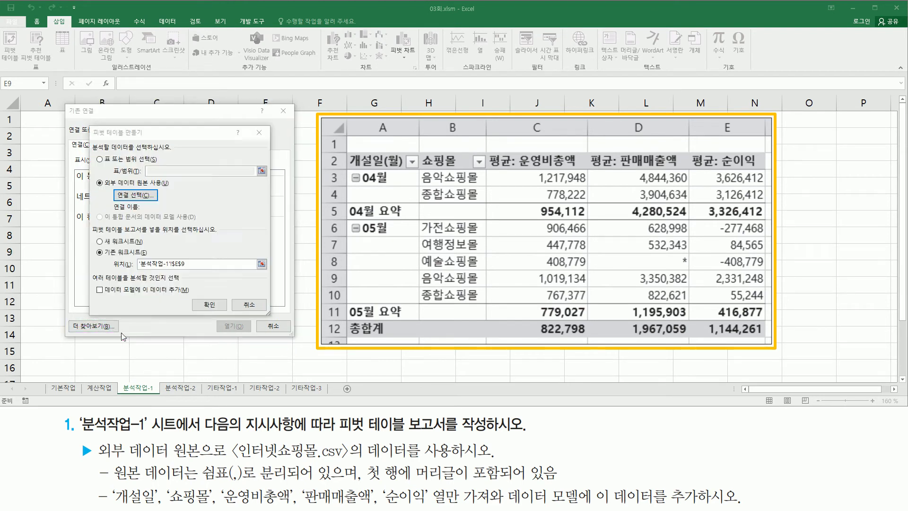
pyautogui.click(109, 329)
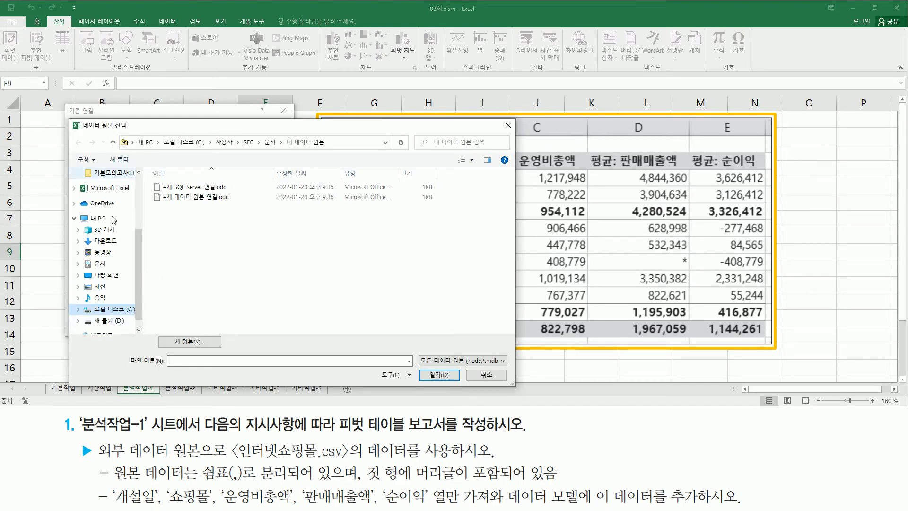
pyautogui.click(107, 310)
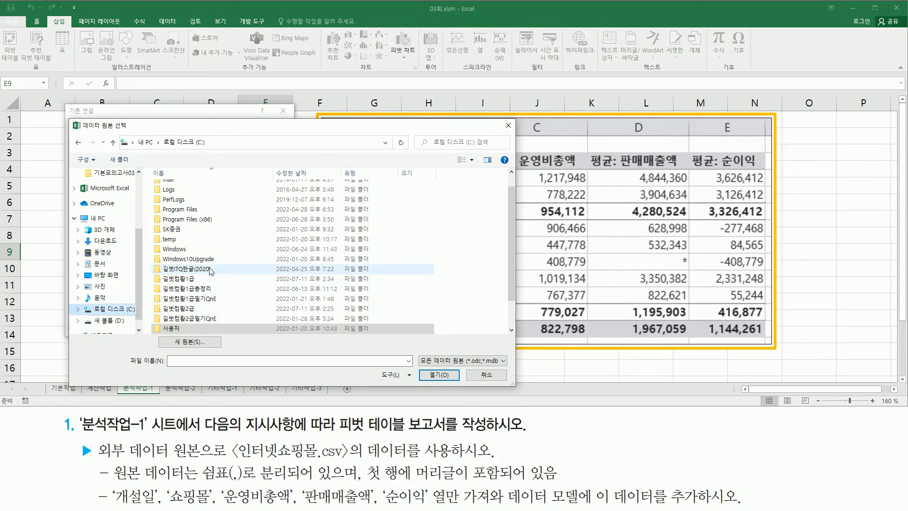
pyautogui.click(195, 280)
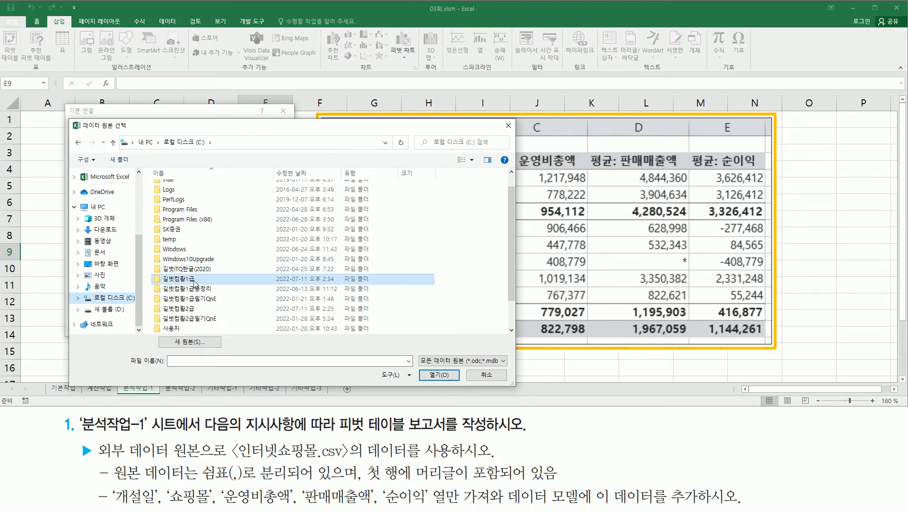
pyautogui.doubleClick(197, 281)
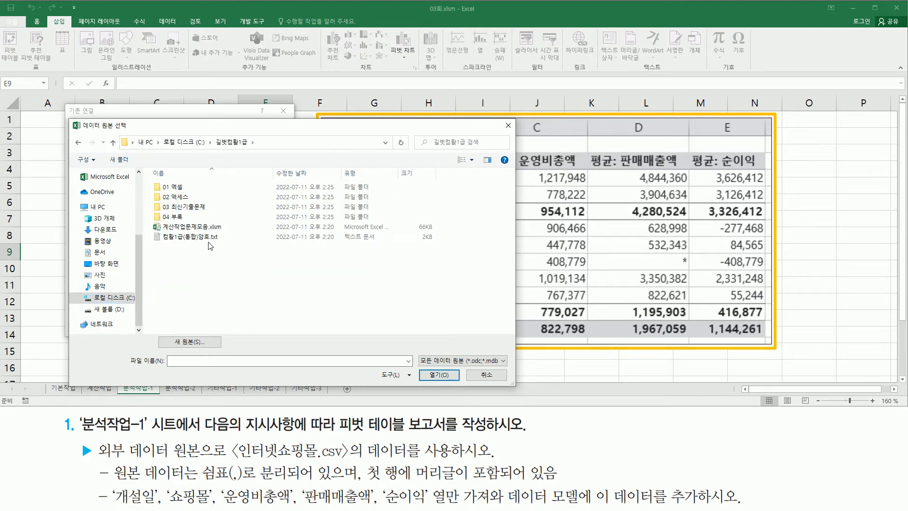
pyautogui.doubleClick(197, 189)
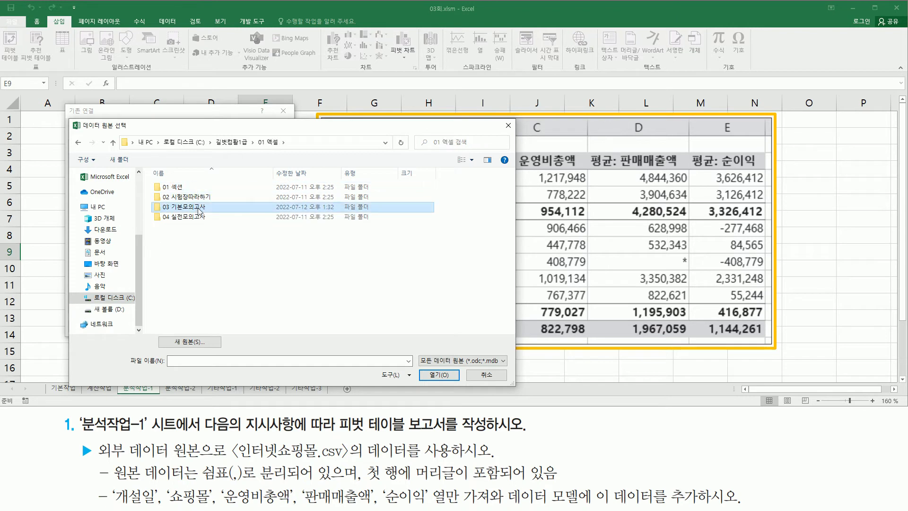
pyautogui.doubleClick(202, 209)
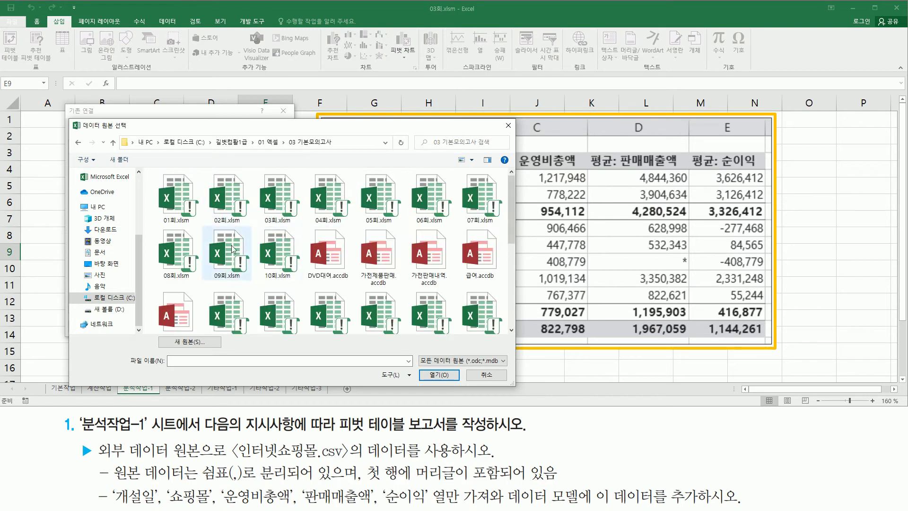
pyautogui.scroll(-5, 287, 252)
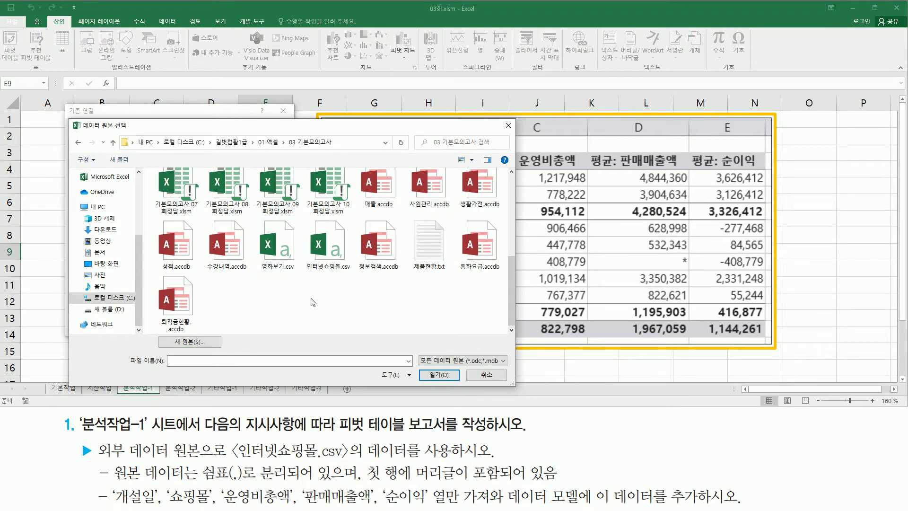
pyautogui.click(320, 265)
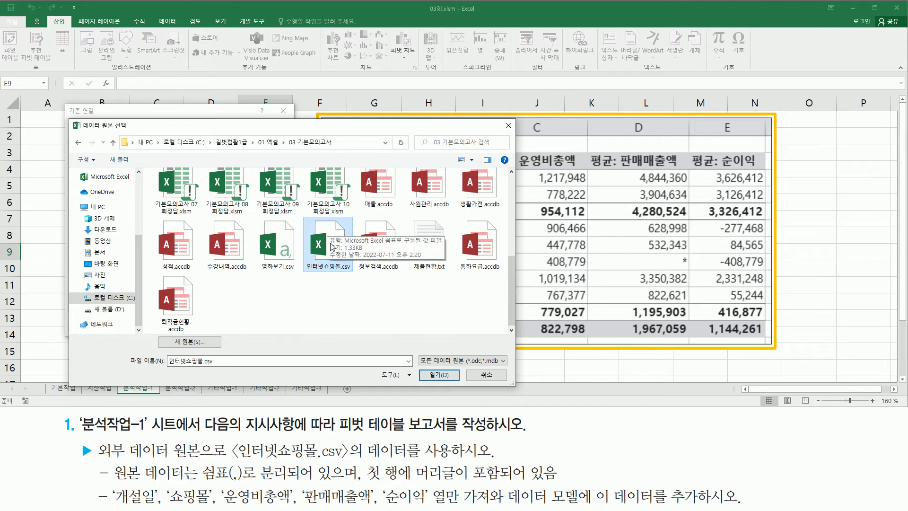
pyautogui.click(438, 374)
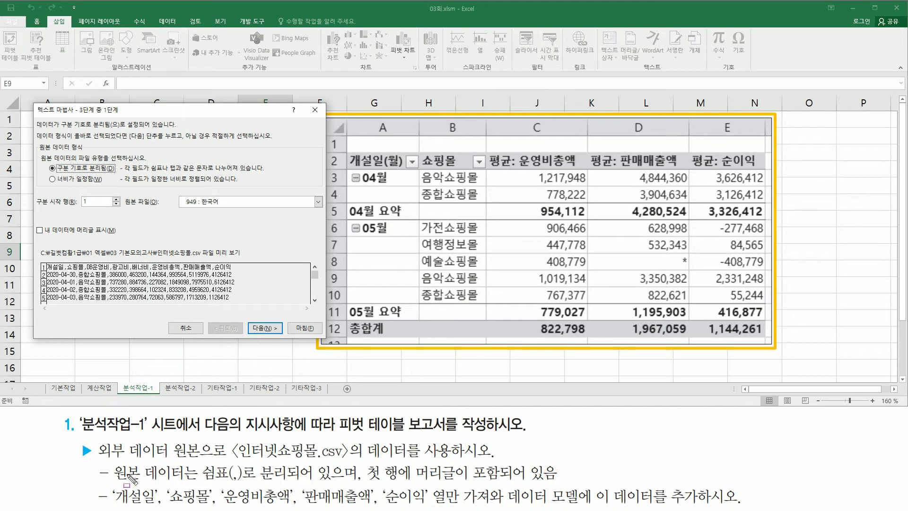
# Keep the source data type as delimited, mark the data as having headers, and continue to the delimiter settings
pyautogui.moveTo(116, 481); pyautogui.dragTo(299, 481)
pyautogui.moveTo(360, 484); pyautogui.dragTo(565, 485)
pyautogui.moveTo(44, 173)
pyautogui.mouseDown()
pyautogui.moveTo(48, 164)
pyautogui.moveTo(119, 173)
pyautogui.mouseUp()
pyautogui.moveTo(37, 223); pyautogui.dragTo(122, 243)
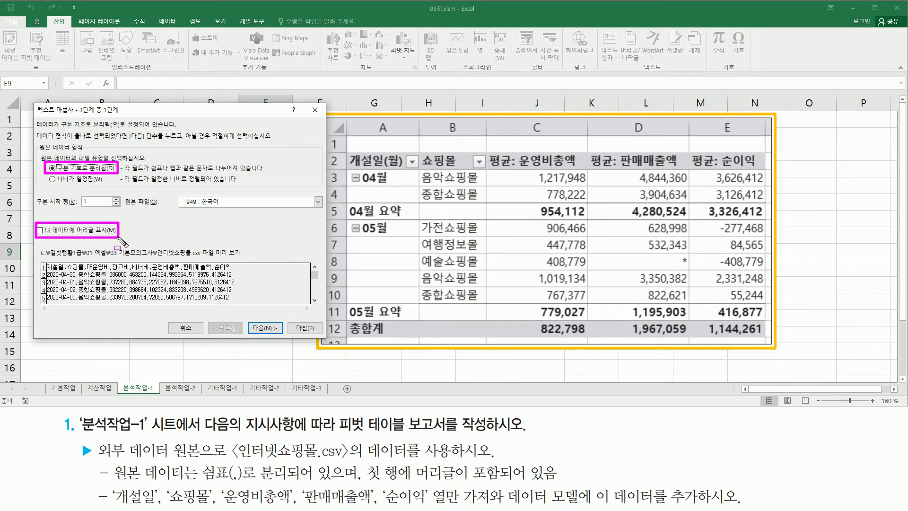
pyautogui.click(51, 231)
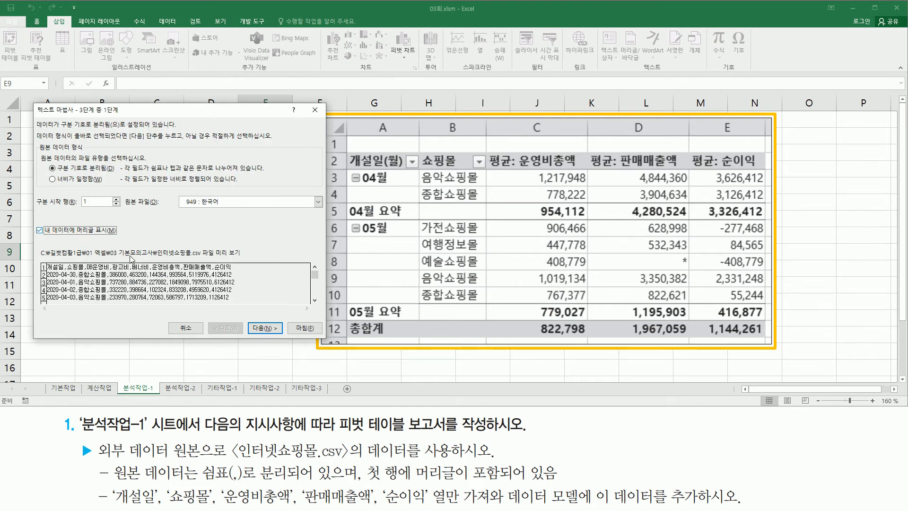
pyautogui.click(266, 328)
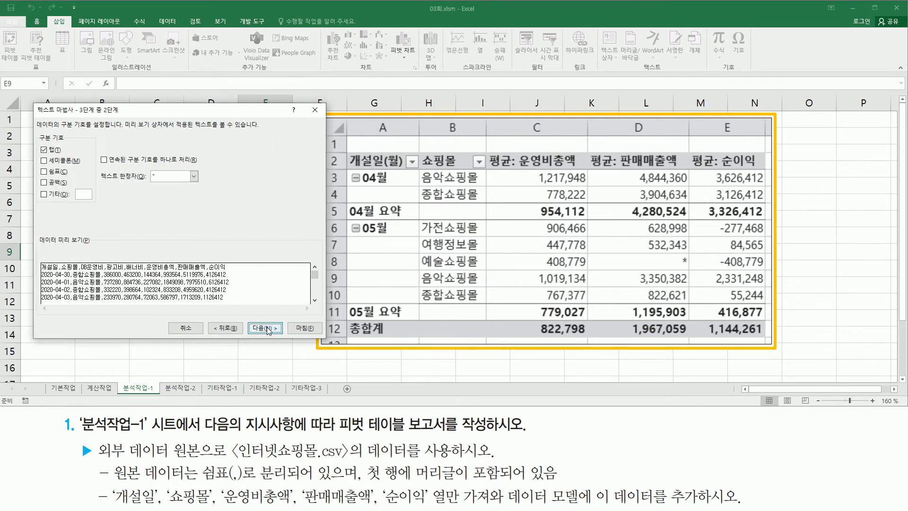
# Clear the tab delimiter and set comma as the only delimiter for the imported text
pyautogui.moveTo(36, 130)
pyautogui.mouseDown()
pyautogui.moveTo(47, 186)
pyautogui.moveTo(98, 217)
pyautogui.mouseUp()
pyautogui.moveTo(207, 482); pyautogui.dragTo(294, 481)
pyautogui.moveTo(38, 144); pyautogui.dragTo(53, 155)
pyautogui.press('Escape')
pyautogui.click(48, 151)
pyautogui.click(44, 172)
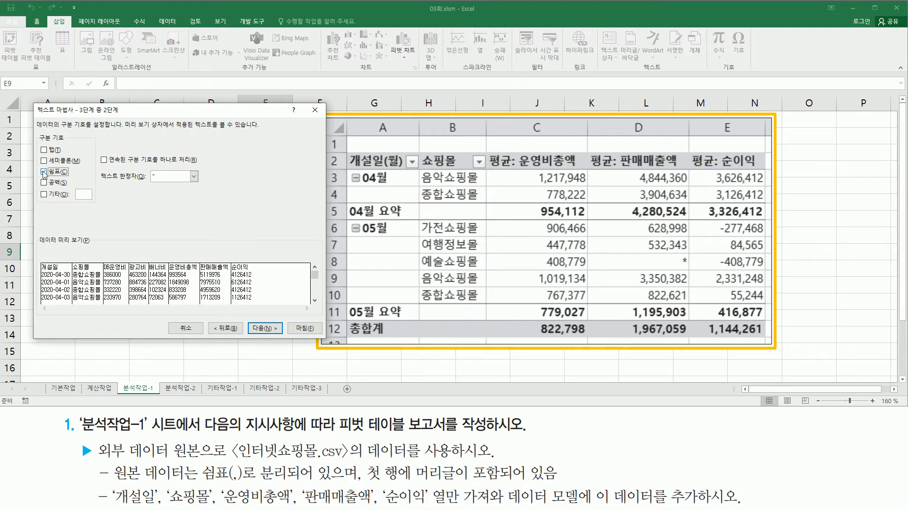
# Switch the comma delimiter off and on repeatedly to compare how the data preview splits into columns
pyautogui.click(44, 172)
pyautogui.click(44, 172)
pyautogui.click(44, 172)
pyautogui.click(44, 172)
pyautogui.click(44, 172)
pyautogui.click(44, 172)
pyautogui.click(44, 172)
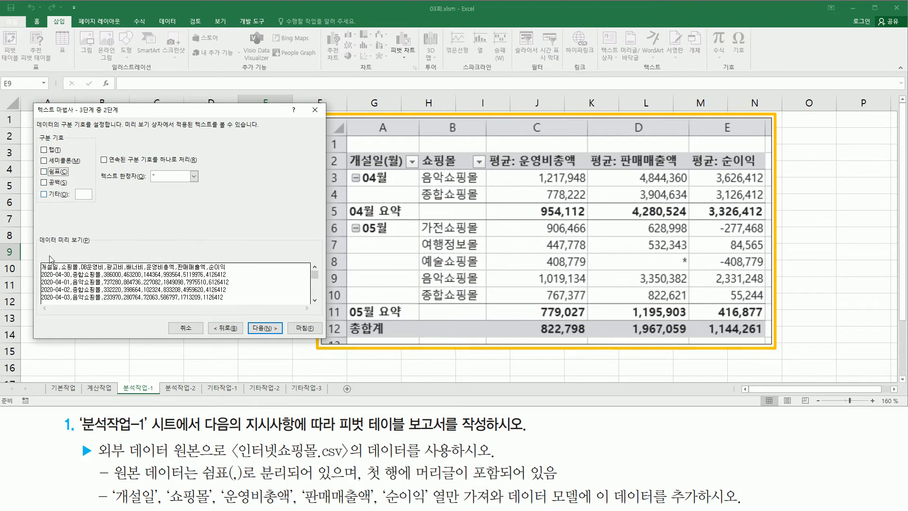
pyautogui.moveTo(41, 260)
pyautogui.mouseDown()
pyautogui.moveTo(237, 319)
pyautogui.moveTo(270, 316)
pyautogui.moveTo(260, 312)
pyautogui.mouseUp()
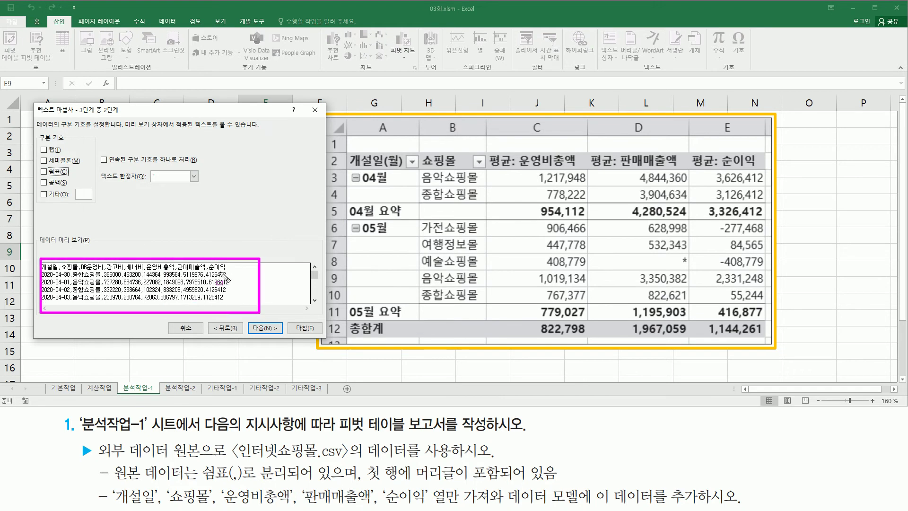
pyautogui.click(57, 173)
pyautogui.click(57, 173)
pyautogui.click(57, 173)
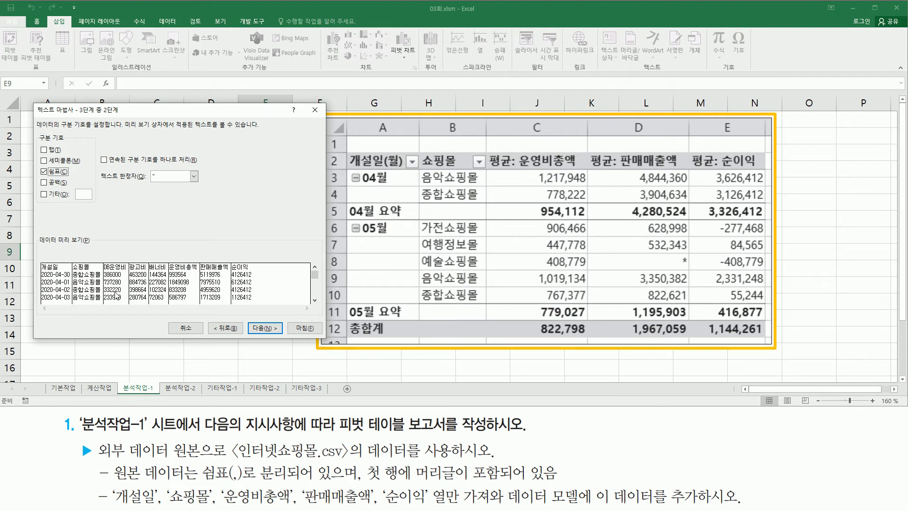
# Continue to the column format settings and exclude the DB운영비, 광고비 and 배너비 columns from the import
pyautogui.click(272, 327)
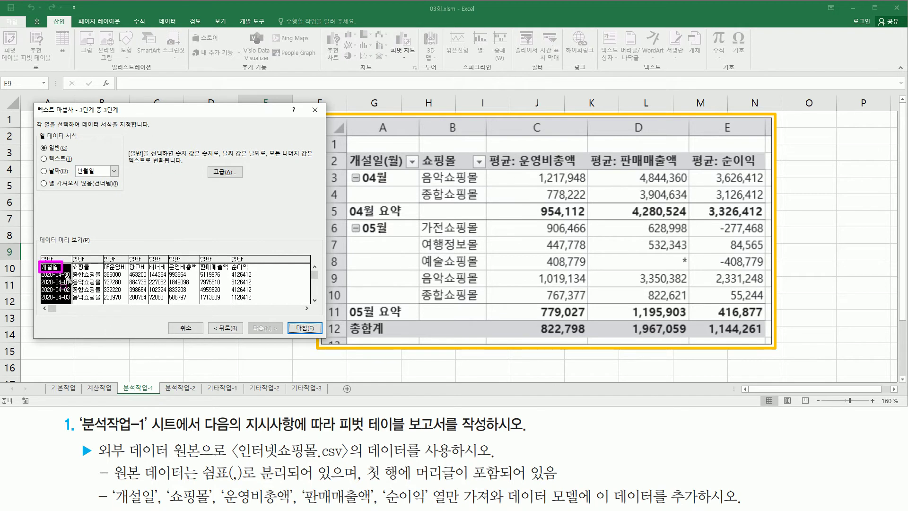
pyautogui.keyDown('ctrl'); pyautogui.click(137, 277); pyautogui.keyUp('ctrl')
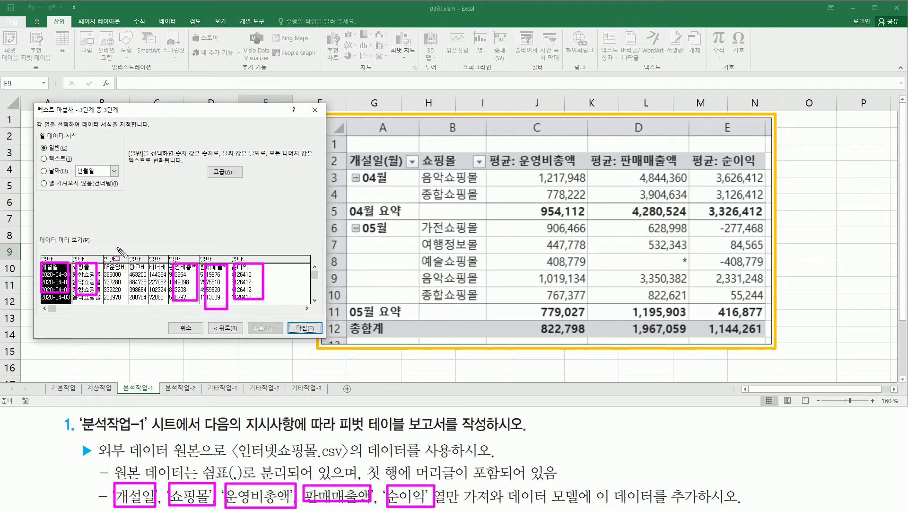
pyautogui.moveTo(103, 242)
pyautogui.mouseDown()
pyautogui.moveTo(122, 304)
pyautogui.moveTo(169, 308)
pyautogui.mouseUp()
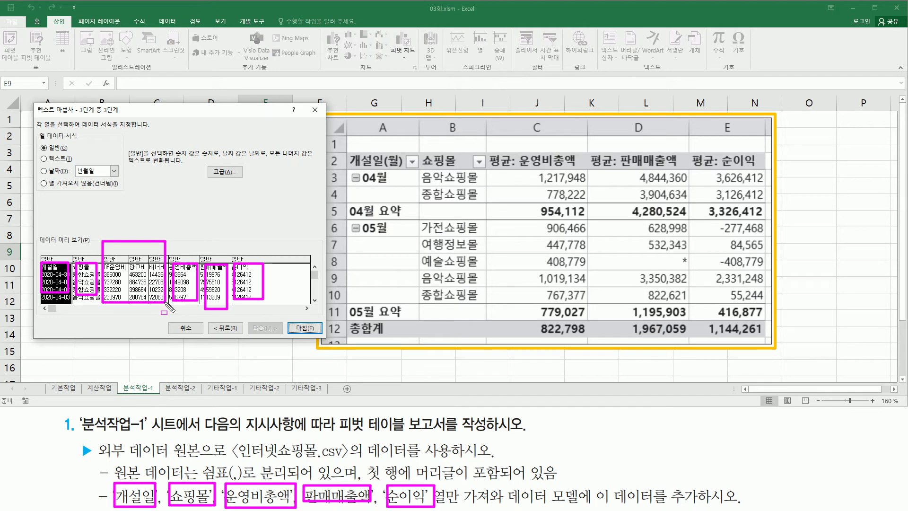
pyautogui.press('Escape')
pyautogui.click(112, 274)
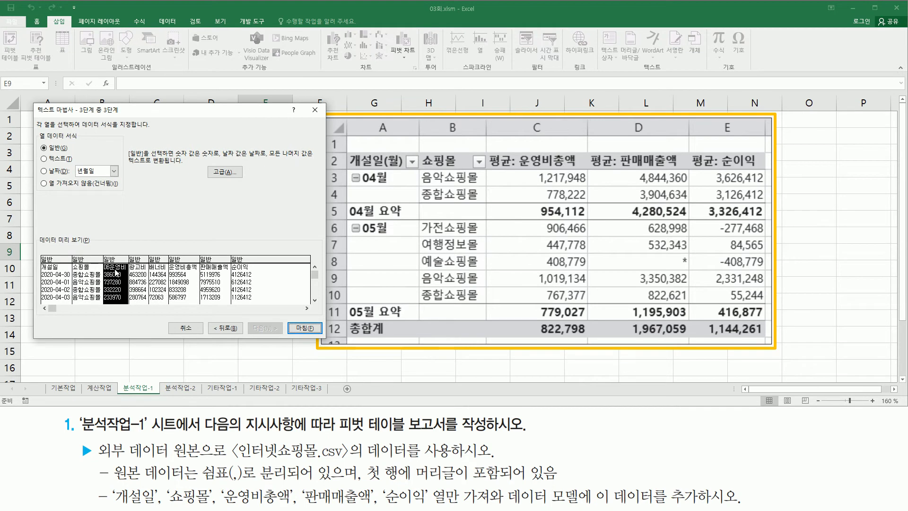
pyautogui.moveTo(38, 178)
pyautogui.mouseDown()
pyautogui.moveTo(52, 191)
pyautogui.moveTo(126, 194)
pyautogui.mouseUp()
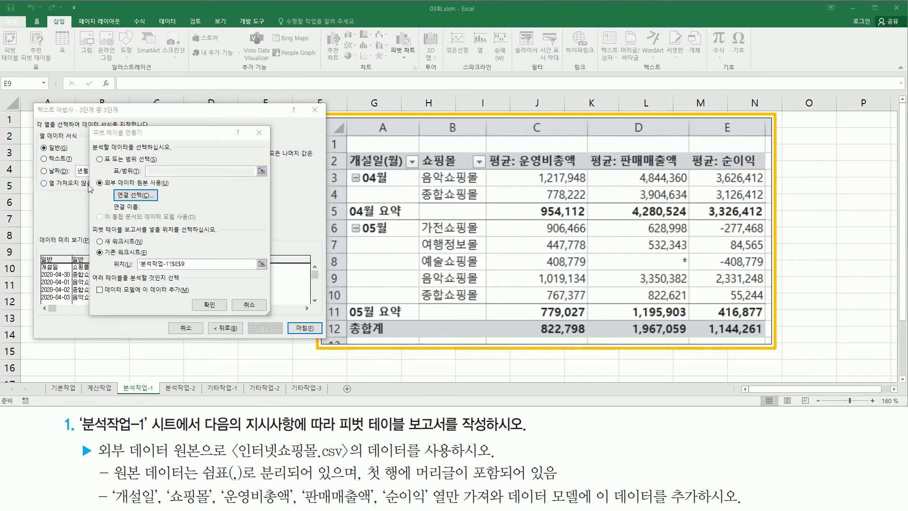
pyautogui.click(71, 184)
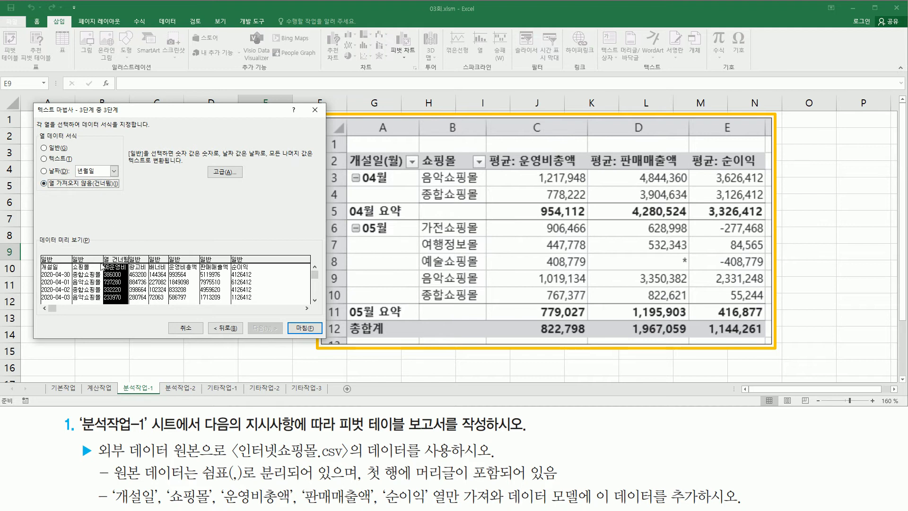
pyautogui.hotkey('ctrl', '2')
pyautogui.moveTo(104, 255)
pyautogui.mouseDown()
pyautogui.moveTo(141, 278)
pyautogui.moveTo(132, 266)
pyautogui.mouseUp()
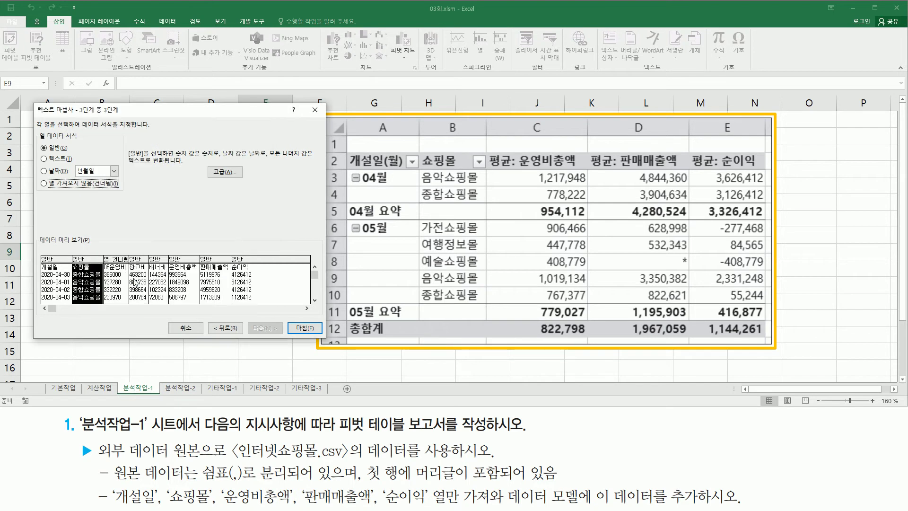
pyautogui.click(132, 274)
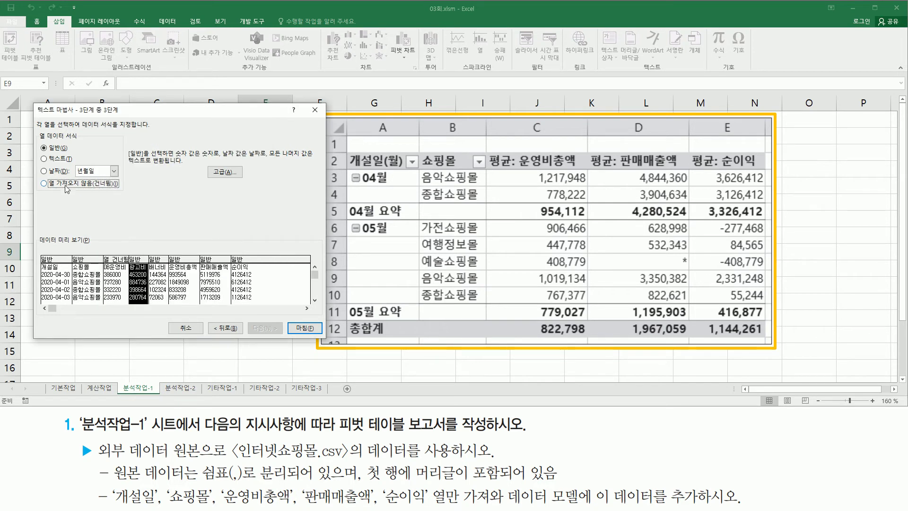
pyautogui.click(161, 281)
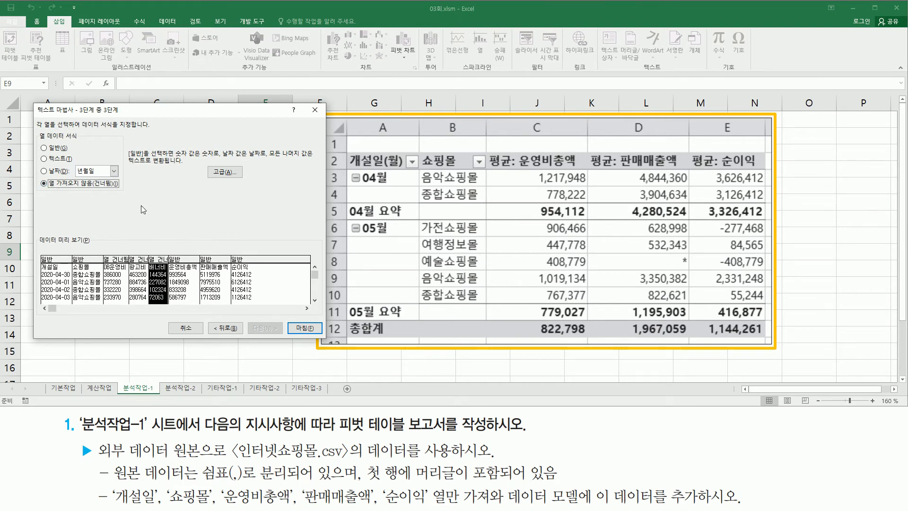
# Finish the text import, keeping only the 개설일, 쇼핑몰, 운영비총액, 판매매출액 and 순이익 columns
pyautogui.moveTo(103, 245)
pyautogui.mouseDown()
pyautogui.moveTo(153, 278)
pyautogui.moveTo(169, 310)
pyautogui.mouseUp()
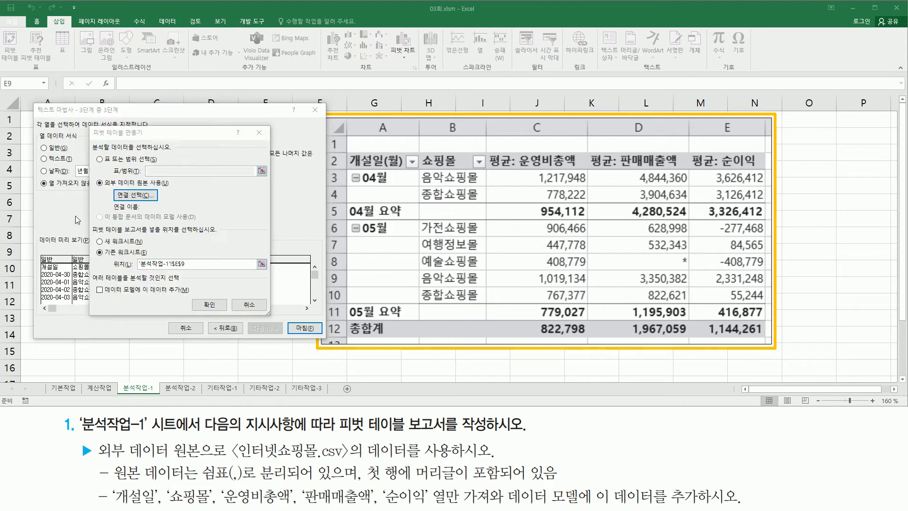
pyautogui.moveTo(44, 263); pyautogui.dragTo(97, 274)
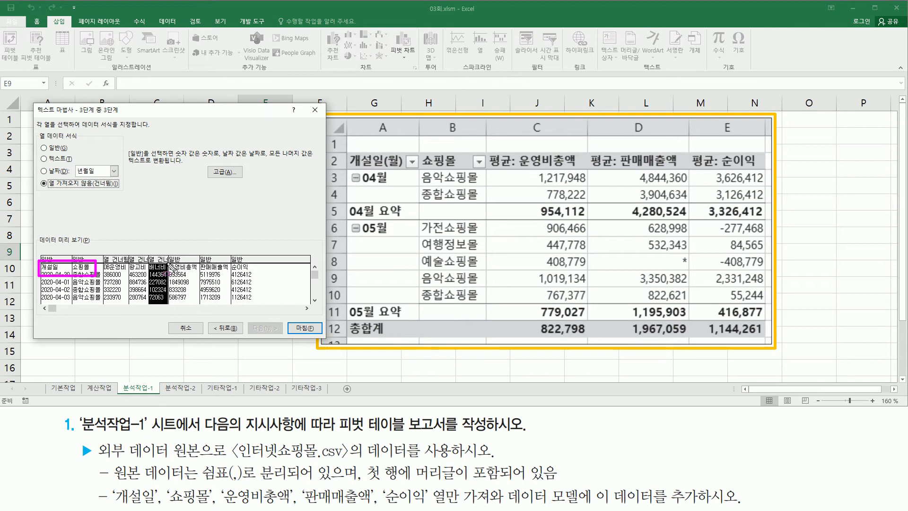
pyautogui.moveTo(171, 263); pyautogui.dragTo(260, 272)
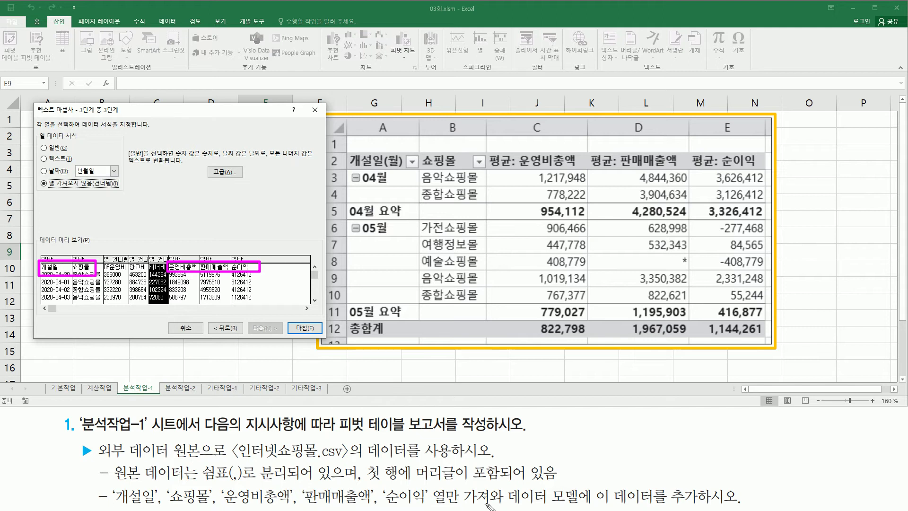
pyautogui.click(304, 328)
pyautogui.click(308, 327)
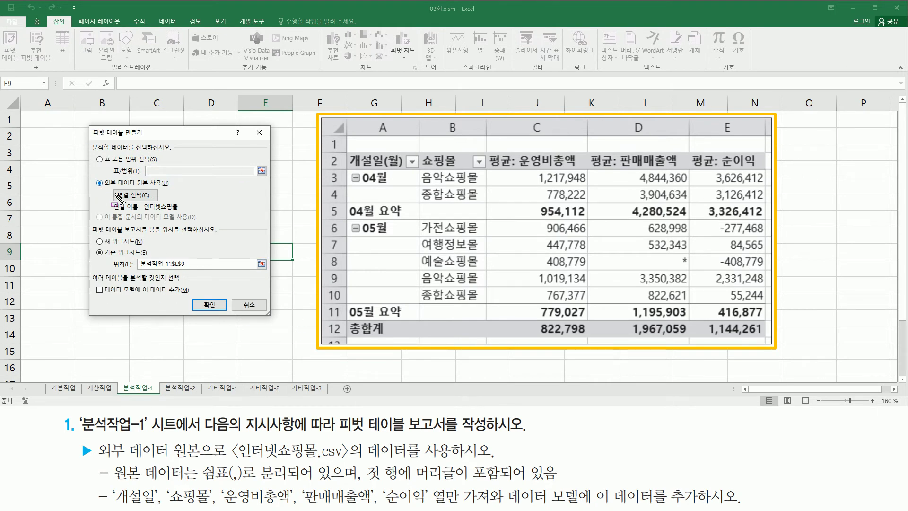
# Enable adding the 인터넷쇼핑몰 data to the data model for the new PivotTable
pyautogui.moveTo(114, 216); pyautogui.dragTo(187, 217)
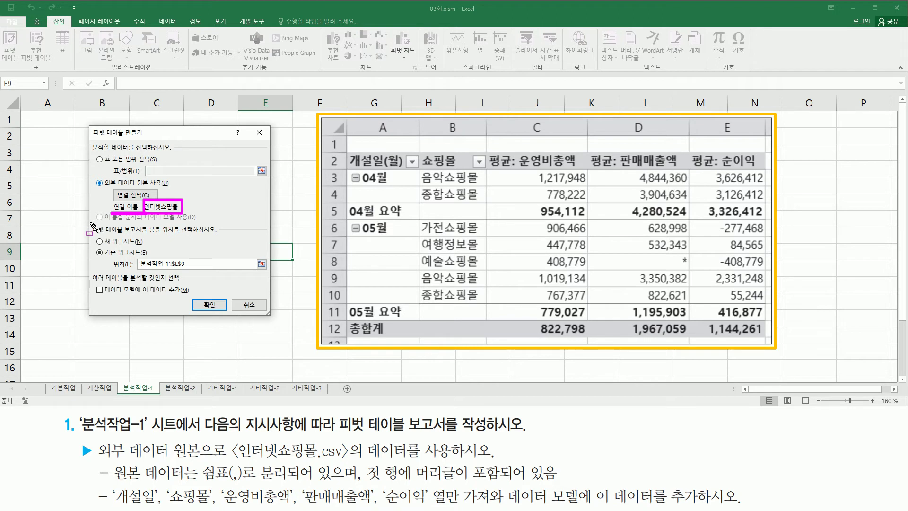
pyautogui.moveTo(89, 223)
pyautogui.mouseDown()
pyautogui.moveTo(112, 236)
pyautogui.moveTo(223, 238)
pyautogui.moveTo(239, 278)
pyautogui.moveTo(268, 285)
pyautogui.moveTo(264, 267)
pyautogui.mouseUp()
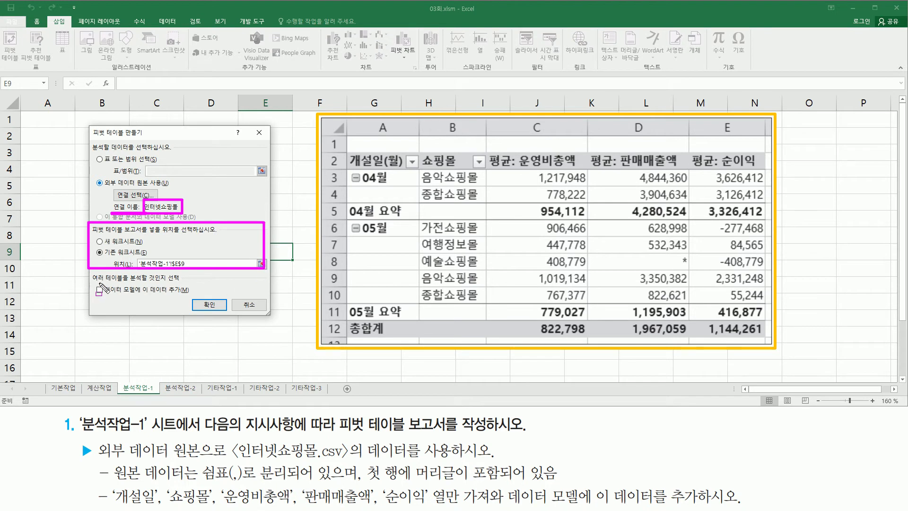
pyautogui.press('Escape')
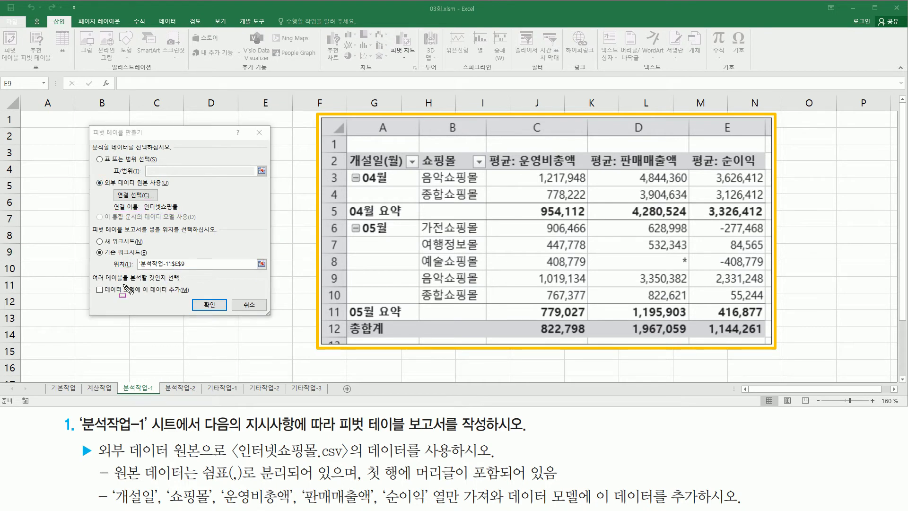
pyautogui.moveTo(92, 288); pyautogui.dragTo(196, 298)
pyautogui.moveTo(122, 504); pyautogui.dragTo(746, 508)
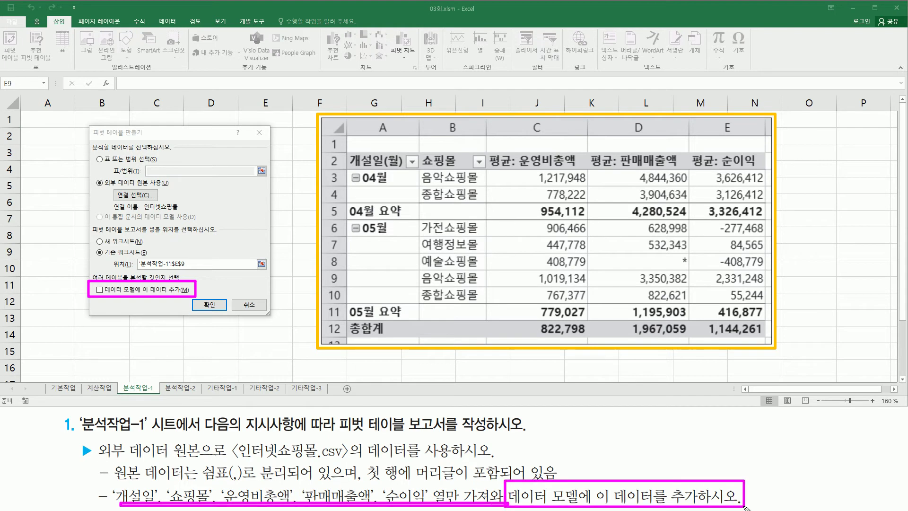
pyautogui.press('Escape')
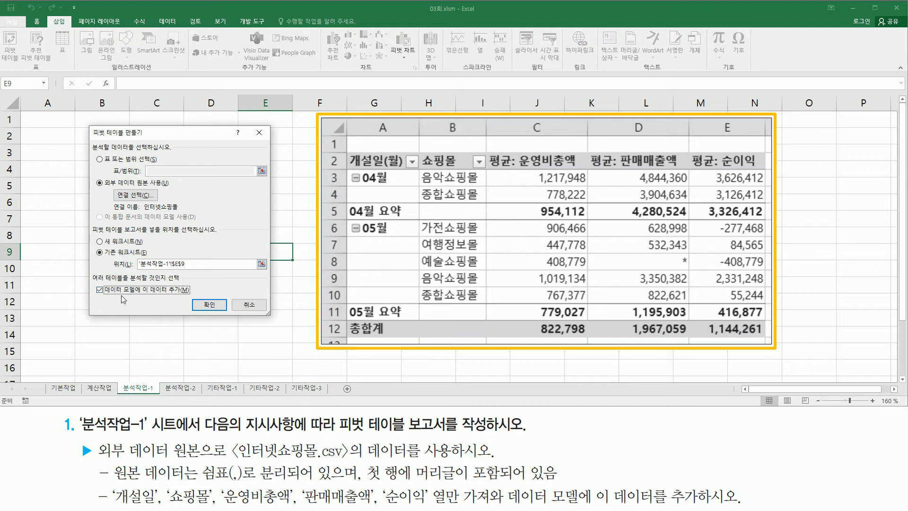
# Examine the reference report's row fields, value fields and value area to work out the required layout and location
pyautogui.moveTo(91, 222)
pyautogui.mouseDown()
pyautogui.moveTo(107, 237)
pyautogui.moveTo(114, 266)
pyautogui.moveTo(268, 274)
pyautogui.mouseUp()
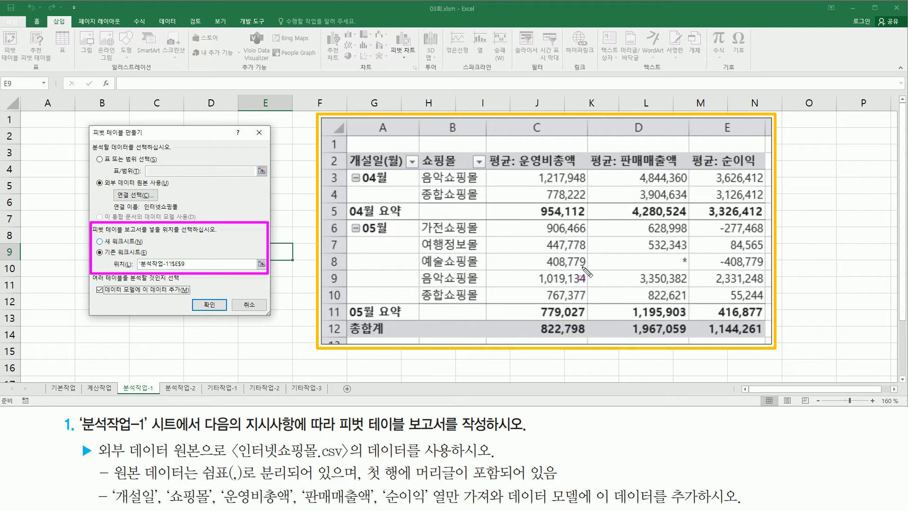
pyautogui.moveTo(496, 171)
pyautogui.mouseDown()
pyautogui.moveTo(504, 226)
pyautogui.moveTo(683, 303)
pyautogui.moveTo(757, 326)
pyautogui.moveTo(763, 317)
pyautogui.mouseUp()
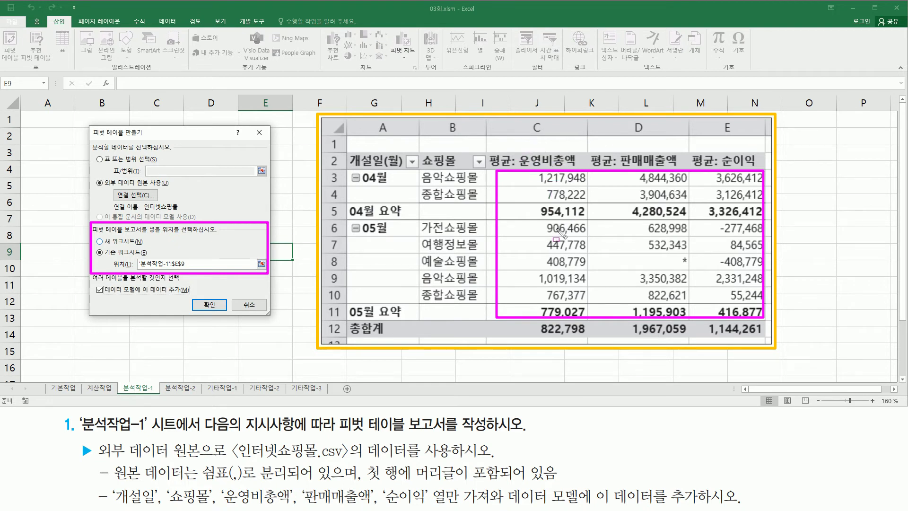
pyautogui.moveTo(521, 150); pyautogui.dragTo(558, 171)
pyautogui.moveTo(625, 149); pyautogui.dragTo(663, 172)
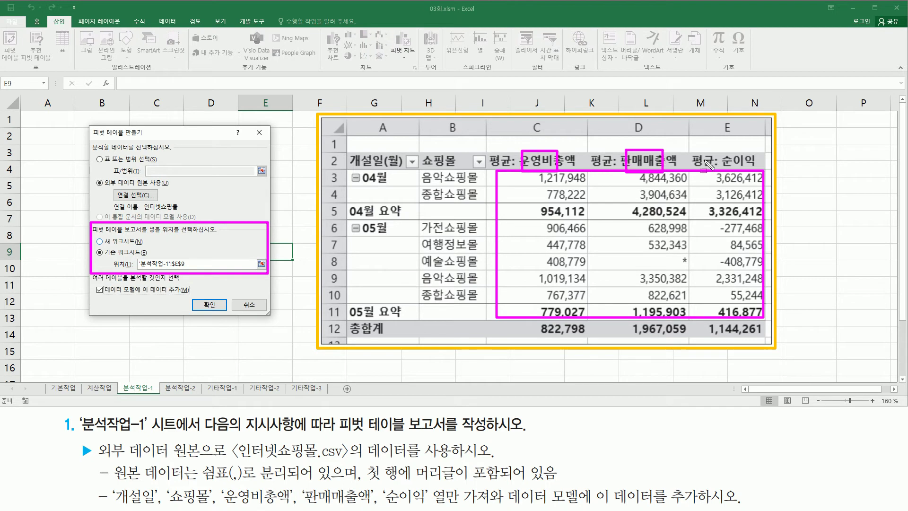
pyautogui.moveTo(714, 158); pyautogui.dragTo(756, 176)
pyautogui.moveTo(350, 152); pyautogui.dragTo(384, 170)
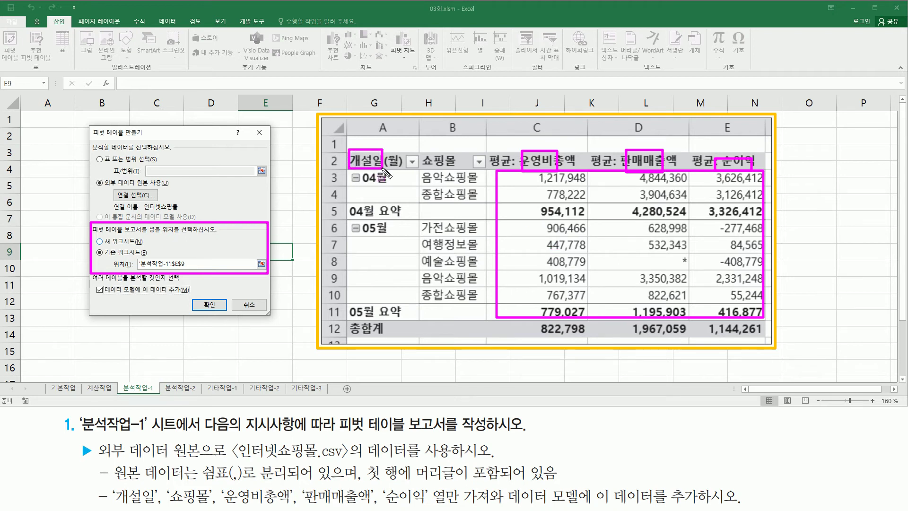
pyautogui.moveTo(426, 150); pyautogui.dragTo(457, 167)
pyautogui.press('Escape')
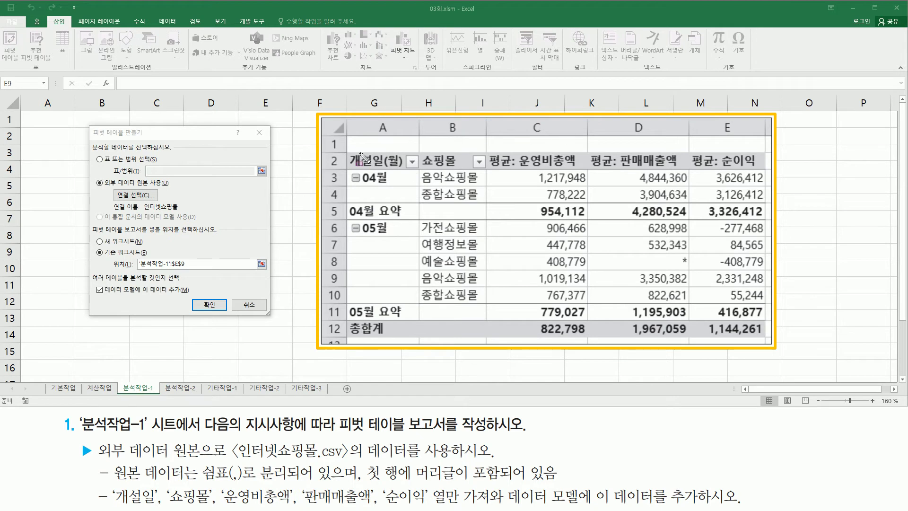
# Place the PivotTable on the existing 분석작업-1 sheet at cell A2 and create it
pyautogui.moveTo(349, 151); pyautogui.dragTo(406, 170)
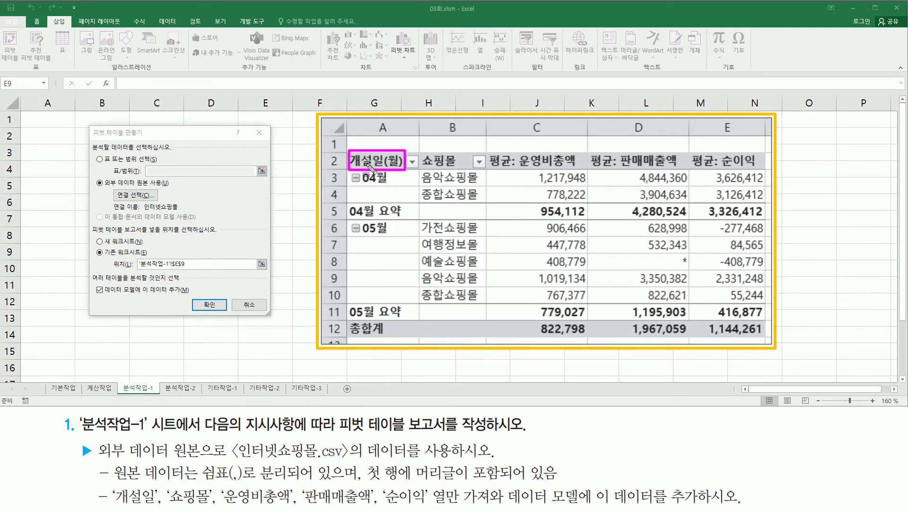
pyautogui.moveTo(93, 225); pyautogui.dragTo(223, 236)
pyautogui.moveTo(97, 257); pyautogui.dragTo(145, 258)
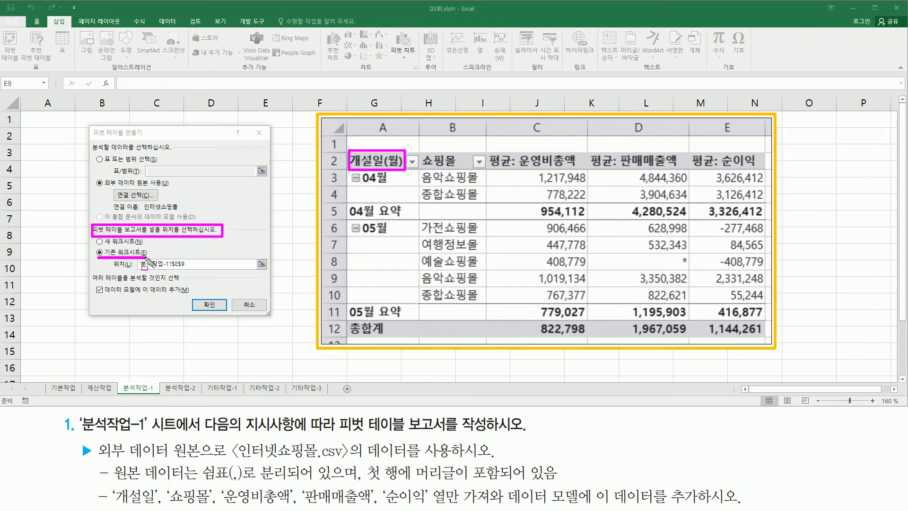
pyautogui.press('Escape')
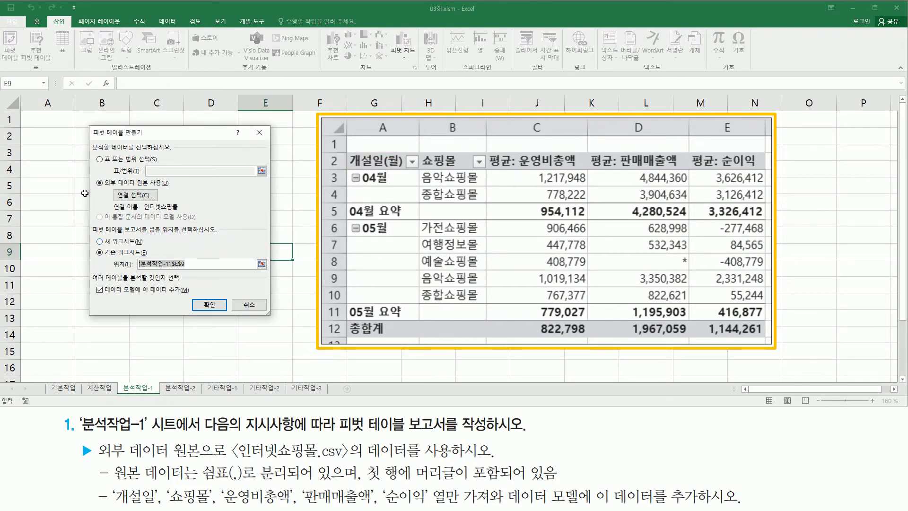
pyautogui.click(41, 135)
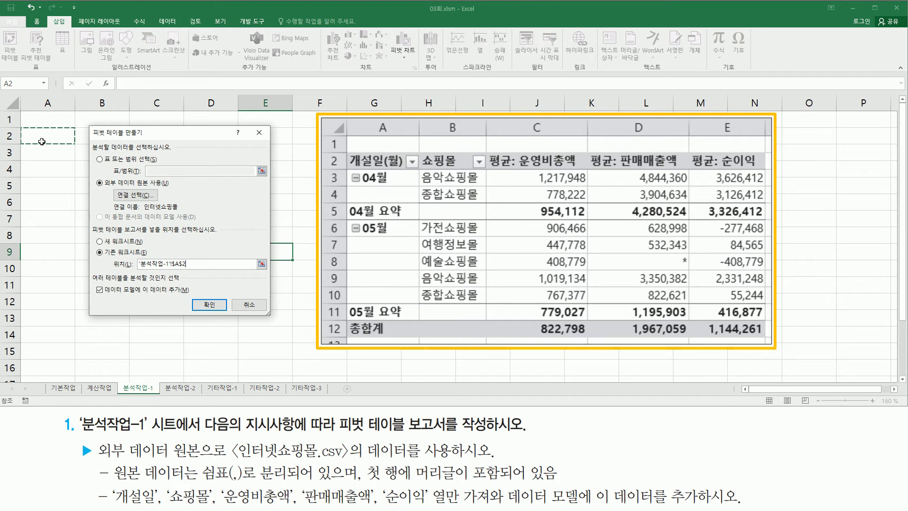
pyautogui.click(209, 305)
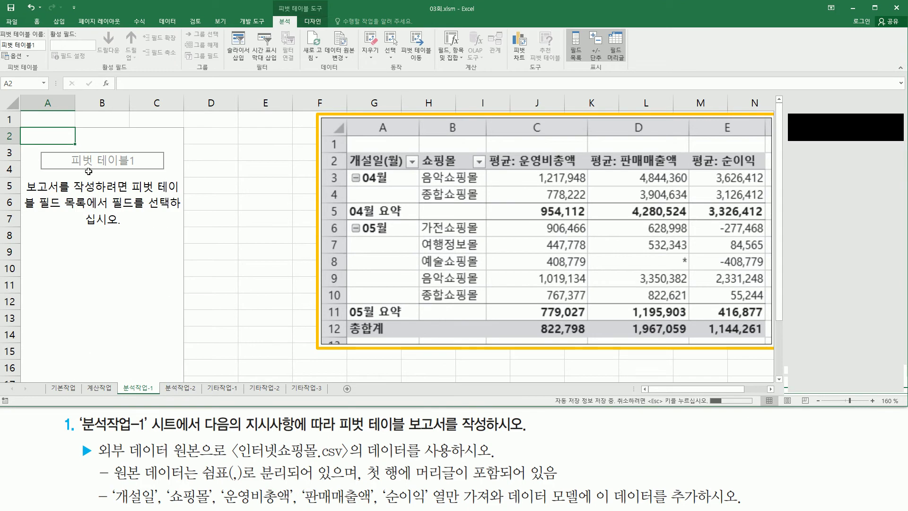
# Review the empty PivotTable, its field list and the layout instructions against the reference report's row and value fields
pyautogui.moveTo(21, 129)
pyautogui.mouseDown()
pyautogui.moveTo(83, 156)
pyautogui.moveTo(154, 340)
pyautogui.moveTo(184, 379)
pyautogui.mouseUp()
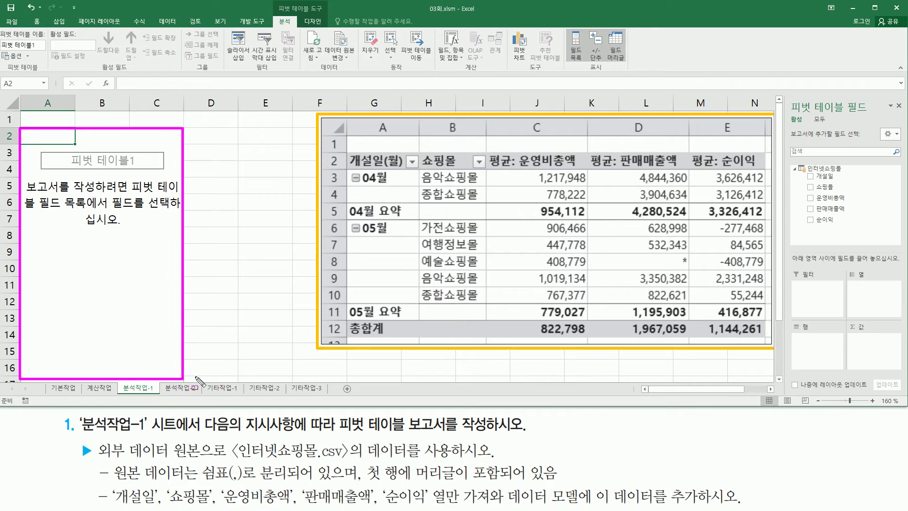
pyautogui.moveTo(785, 99)
pyautogui.mouseDown()
pyautogui.moveTo(868, 115)
pyautogui.moveTo(898, 135)
pyautogui.moveTo(895, 339)
pyautogui.mouseUp()
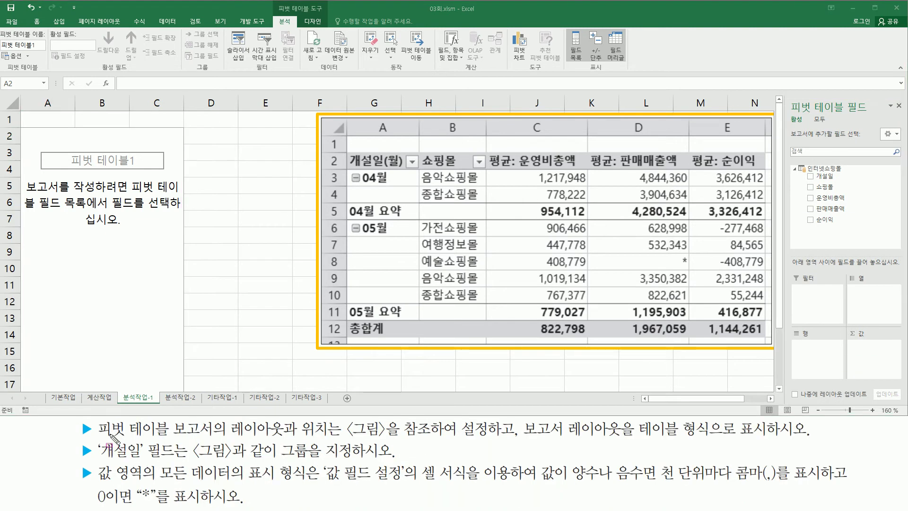
pyautogui.moveTo(110, 443)
pyautogui.mouseDown()
pyautogui.moveTo(96, 443)
pyautogui.moveTo(204, 434)
pyautogui.moveTo(491, 440)
pyautogui.mouseUp()
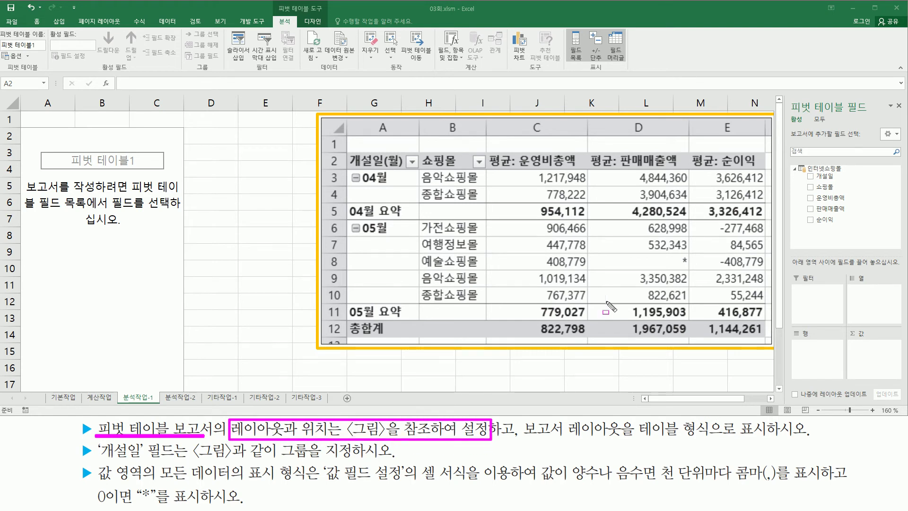
pyautogui.press('Escape')
pyautogui.moveTo(499, 168)
pyautogui.mouseDown()
pyautogui.moveTo(628, 253)
pyautogui.moveTo(746, 309)
pyautogui.mouseUp()
pyautogui.moveTo(350, 147)
pyautogui.mouseDown()
pyautogui.moveTo(391, 169)
pyautogui.moveTo(466, 176)
pyautogui.mouseUp()
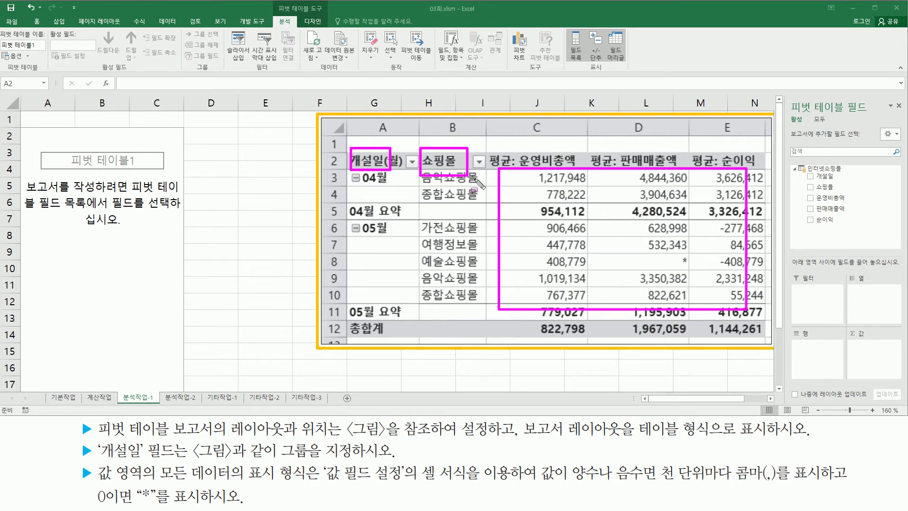
pyautogui.press('Escape')
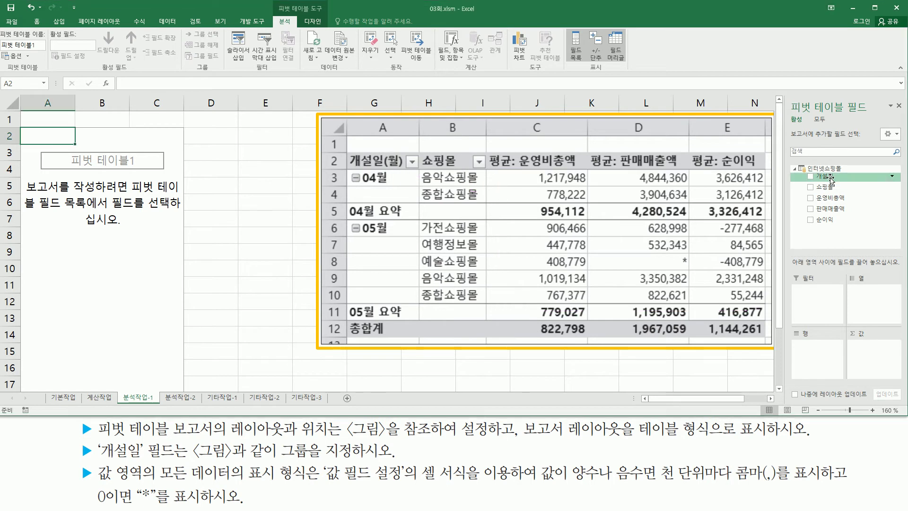
# Add the 개설일 field to the PivotTable's rows area
pyautogui.moveTo(827, 178); pyautogui.dragTo(819, 355)
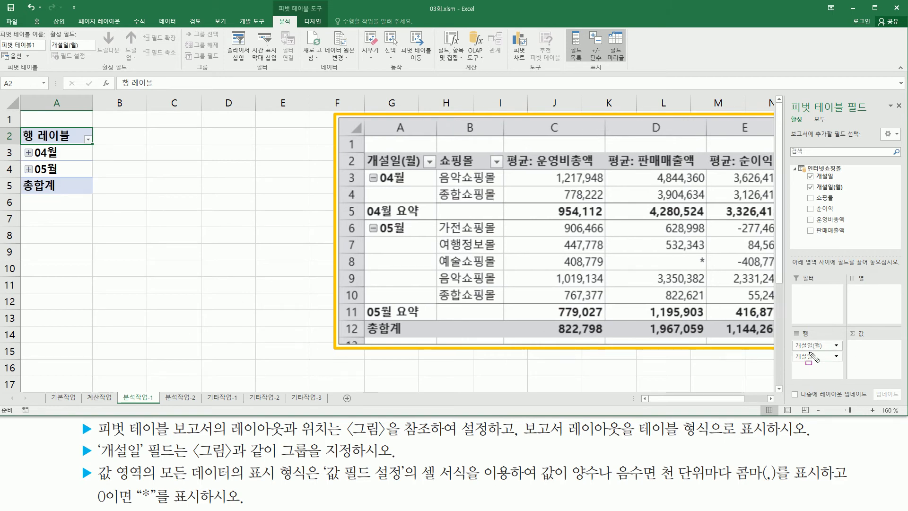
pyautogui.moveTo(792, 336)
pyautogui.mouseDown()
pyautogui.moveTo(806, 358)
pyautogui.moveTo(837, 360)
pyautogui.mouseUp()
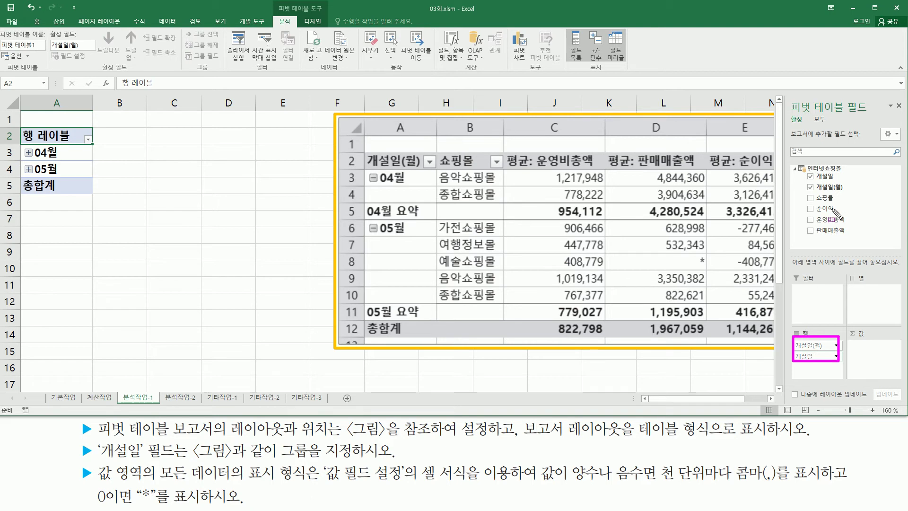
# Add 쇼핑몰 to the PivotTable's rows area and 운영비총액, 판매매출액 and 순이익 to its values area
pyautogui.moveTo(825, 201); pyautogui.dragTo(828, 374)
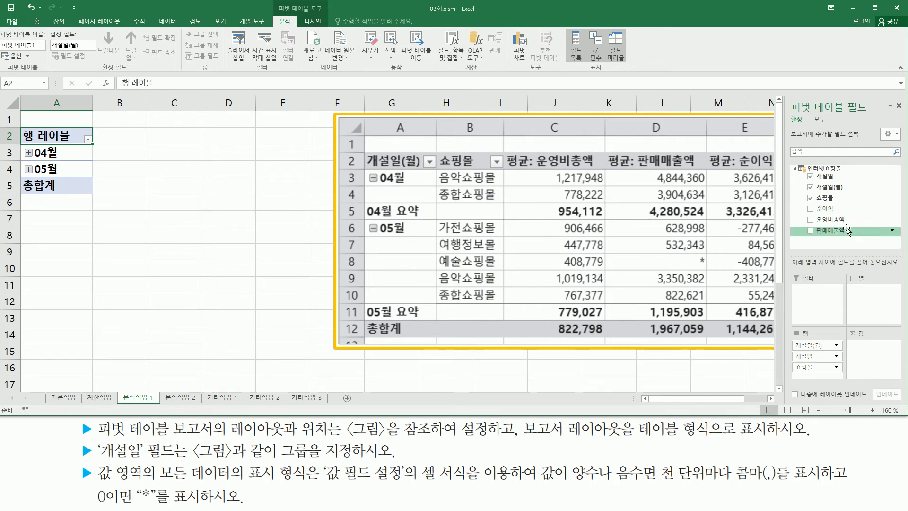
pyautogui.moveTo(833, 221); pyautogui.dragTo(881, 353)
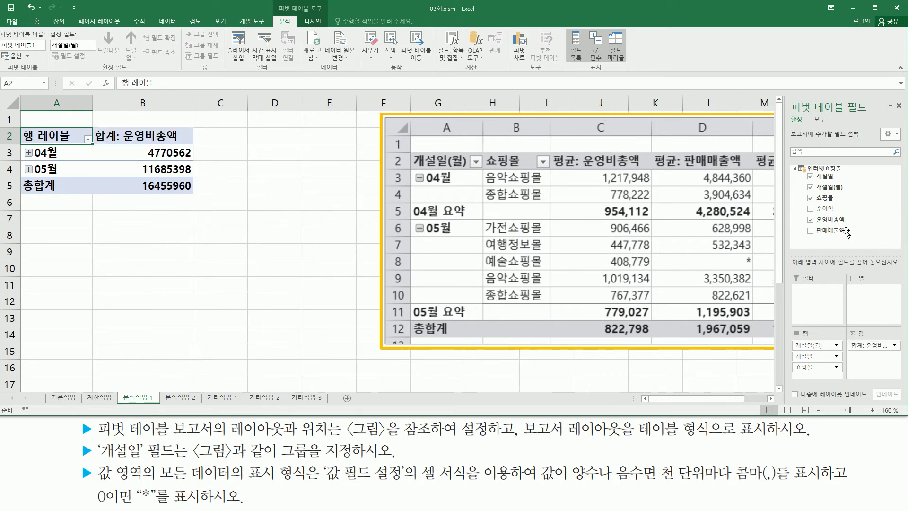
pyautogui.moveTo(843, 231); pyautogui.dragTo(876, 355)
pyautogui.moveTo(823, 212); pyautogui.dragTo(869, 377)
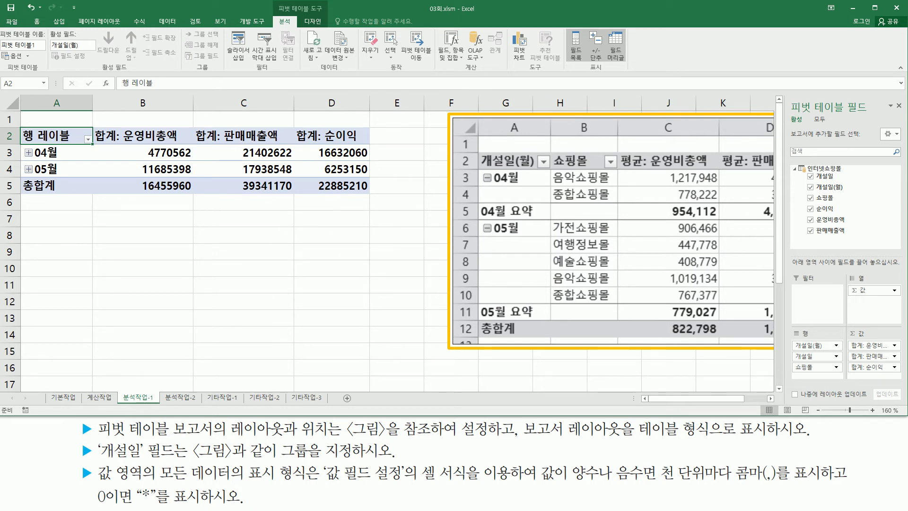
# Set the PivotTable's report layout to tabular form (테이블 형식으로 표시)
pyautogui.moveTo(524, 440); pyautogui.dragTo(771, 441)
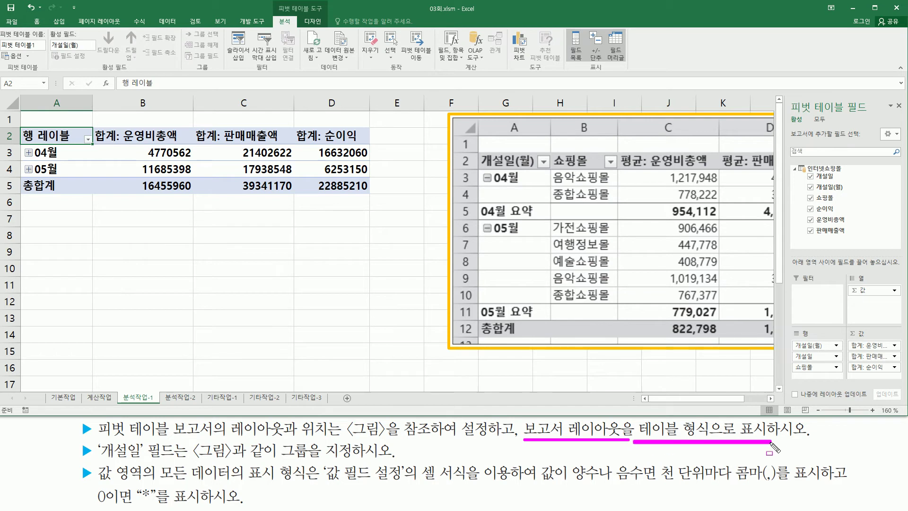
pyautogui.click(143, 152)
pyautogui.click(145, 168)
pyautogui.click(228, 167)
pyautogui.click(238, 153)
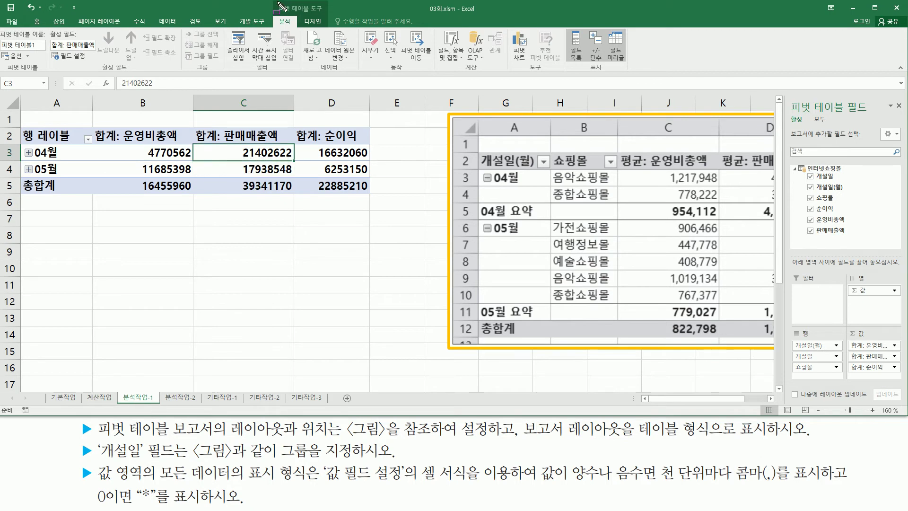
pyautogui.click(312, 23)
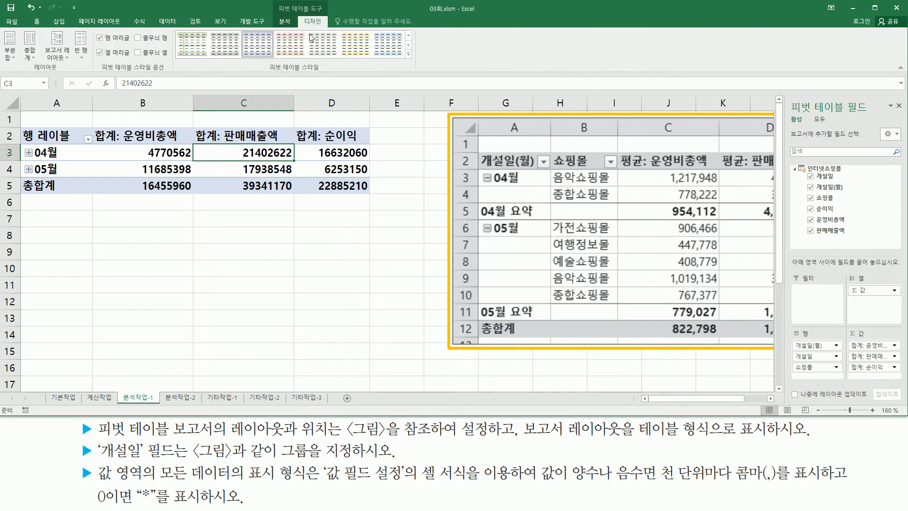
pyautogui.moveTo(30, 71); pyautogui.dragTo(61, 71)
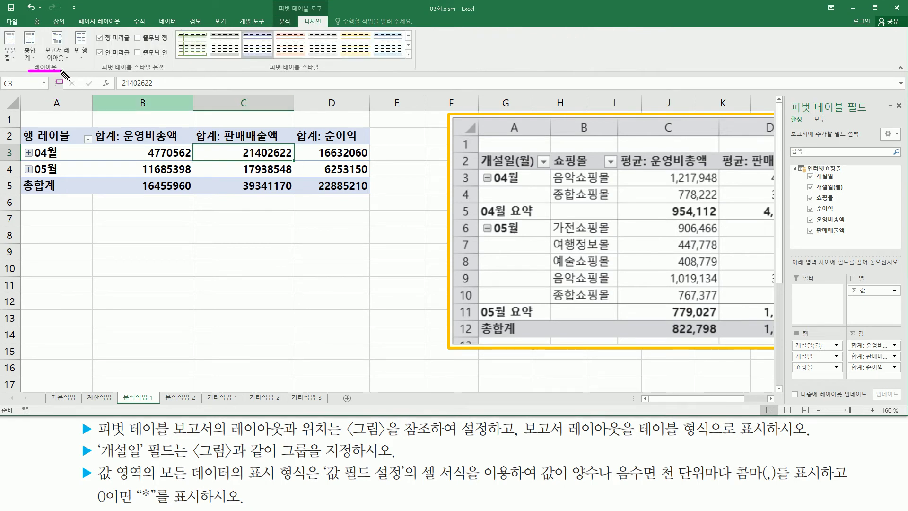
pyautogui.moveTo(46, 30); pyautogui.dragTo(71, 65)
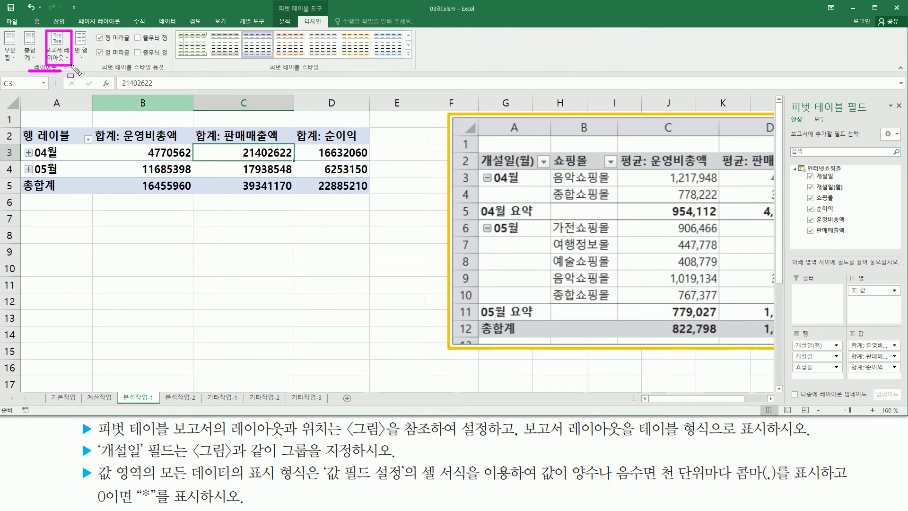
pyautogui.moveTo(522, 438)
pyautogui.mouseDown()
pyautogui.moveTo(704, 437)
pyautogui.moveTo(711, 420)
pyautogui.mouseUp()
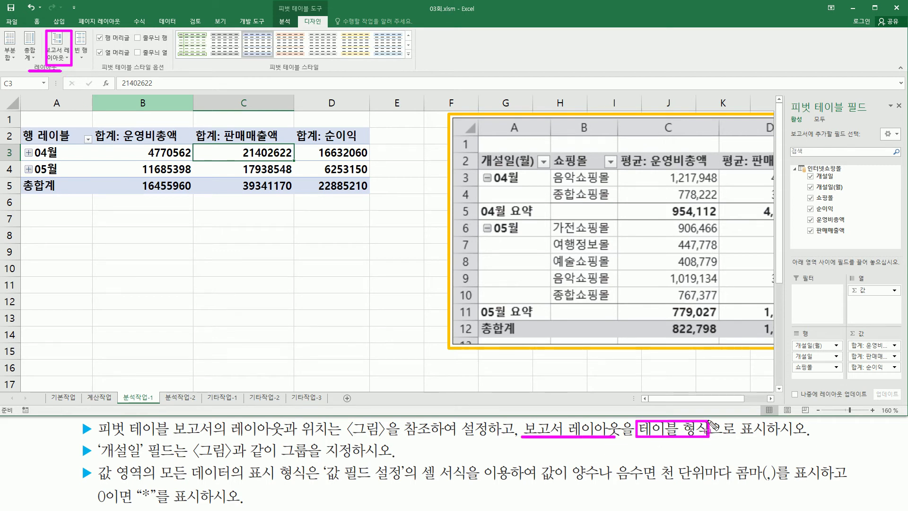
pyautogui.press('Escape')
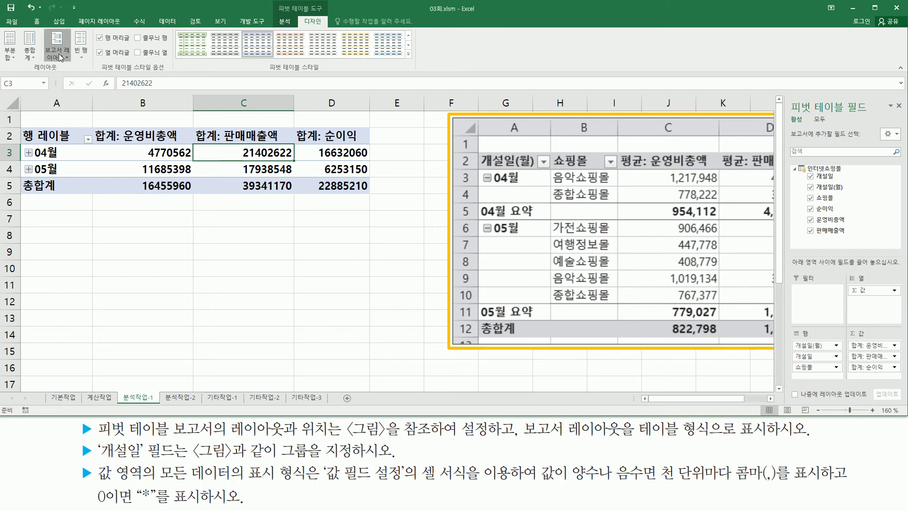
pyautogui.click(58, 53)
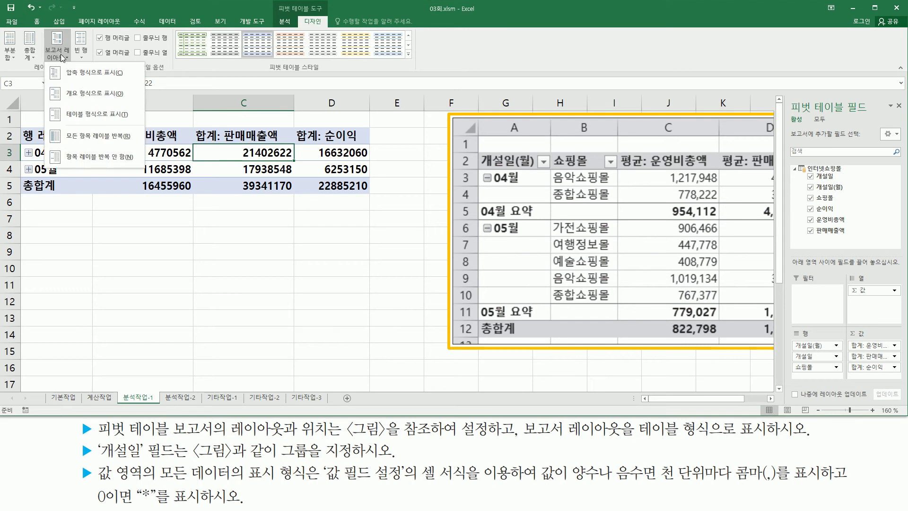
pyautogui.click(104, 113)
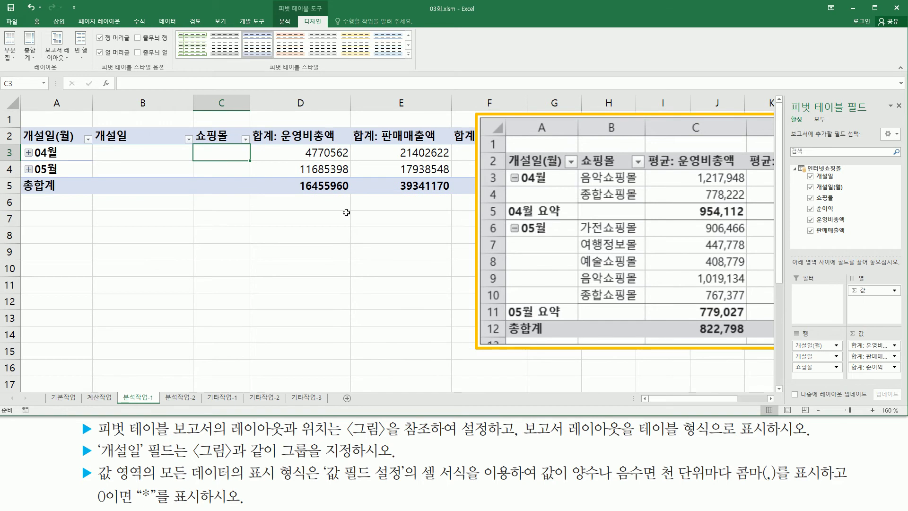
# Compare the summary function in the PivotTable's three value field headers with the headers in the reference report
pyautogui.moveTo(670, 398); pyautogui.dragTo(703, 411)
pyautogui.moveTo(511, 148)
pyautogui.mouseDown()
pyautogui.moveTo(568, 165)
pyautogui.moveTo(746, 167)
pyautogui.mouseUp()
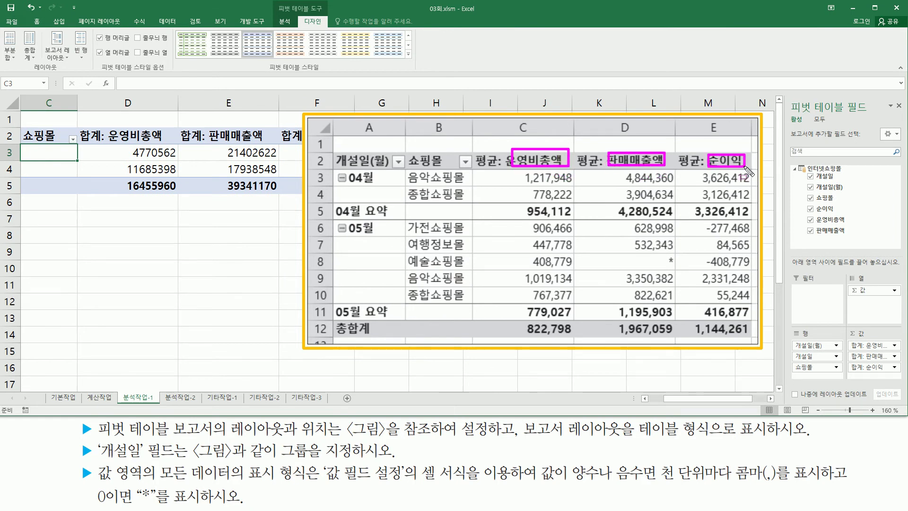
pyautogui.moveTo(477, 168); pyautogui.dragTo(504, 168)
pyautogui.press('Escape')
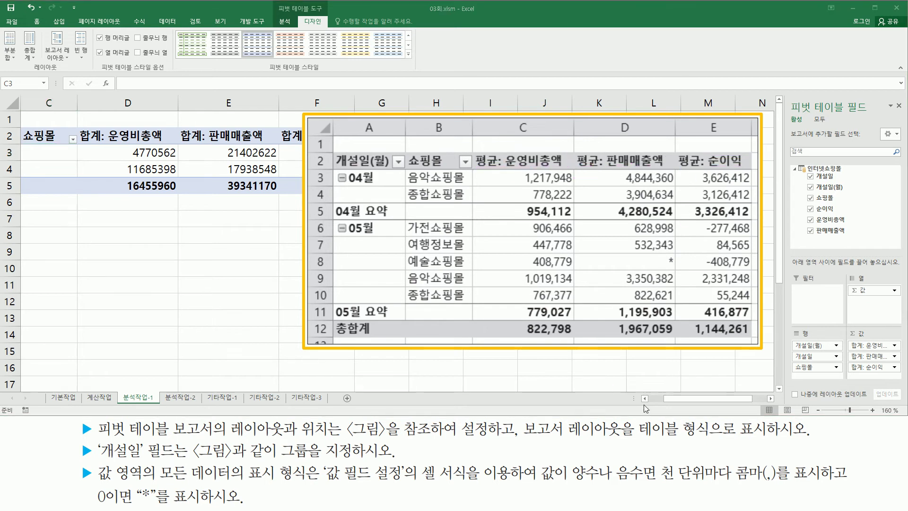
pyautogui.click(654, 400)
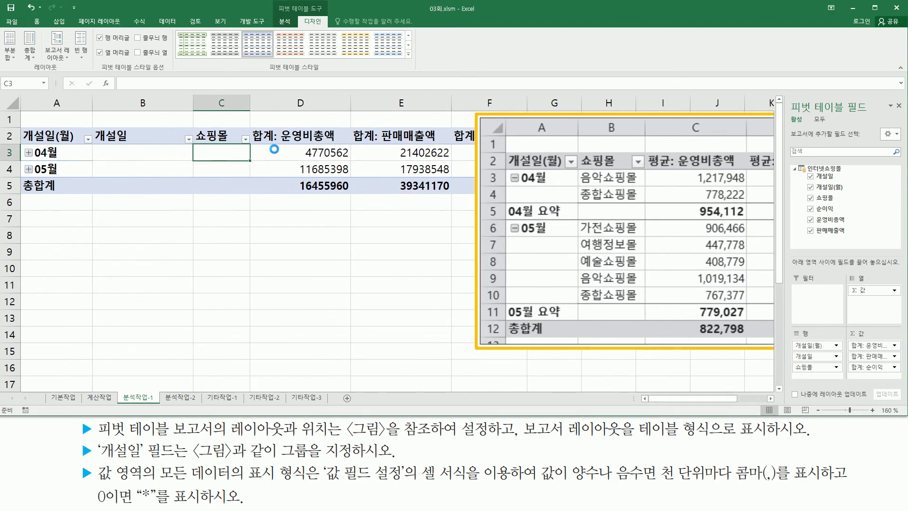
pyautogui.moveTo(252, 126); pyautogui.dragTo(286, 144)
pyautogui.moveTo(341, 123); pyautogui.dragTo(377, 144)
pyautogui.moveTo(452, 124); pyautogui.dragTo(473, 144)
pyautogui.press('Escape')
# Summarize the 운영비총액, 판매매출액 and 순이익 value fields by average (평균)
pyautogui.click(312, 154)
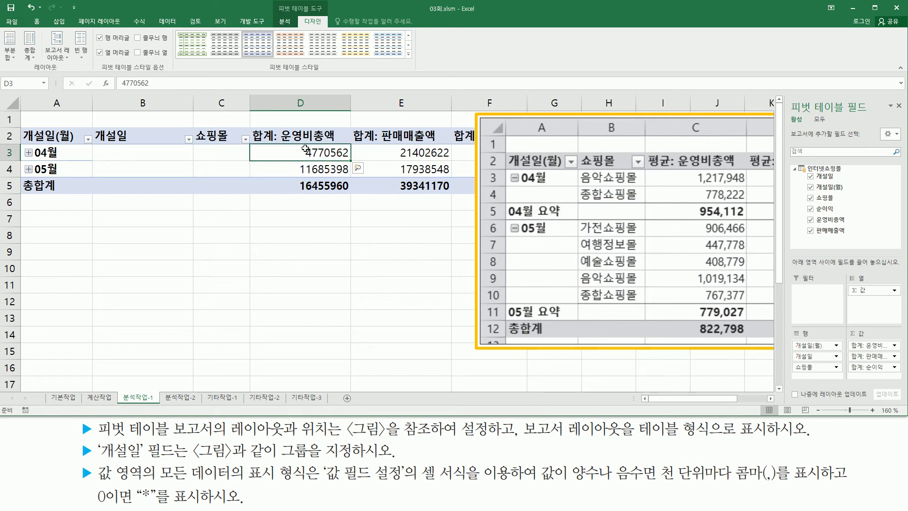
pyautogui.rightClick(306, 151)
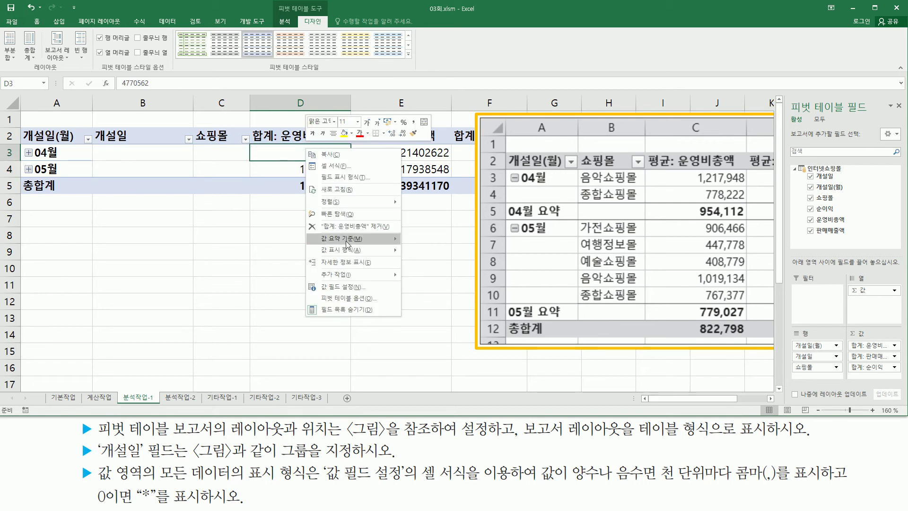
pyautogui.moveTo(347, 244)
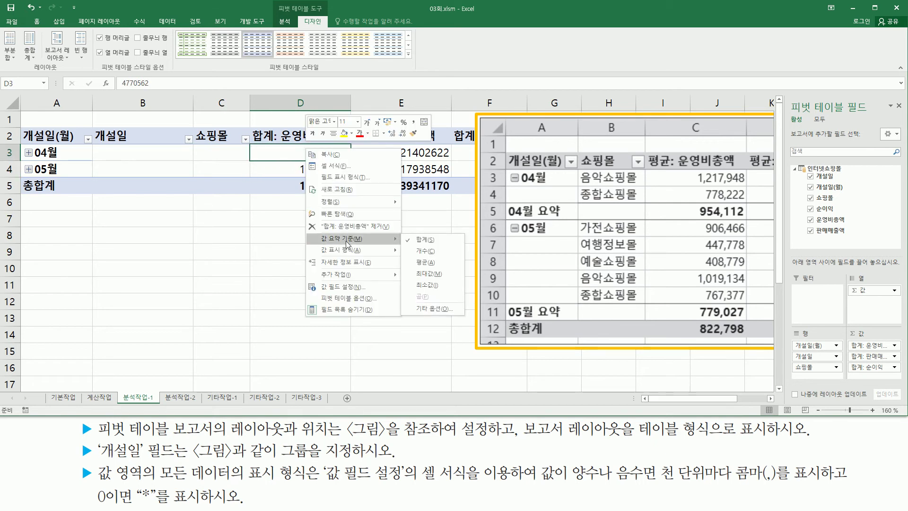
pyautogui.click(430, 266)
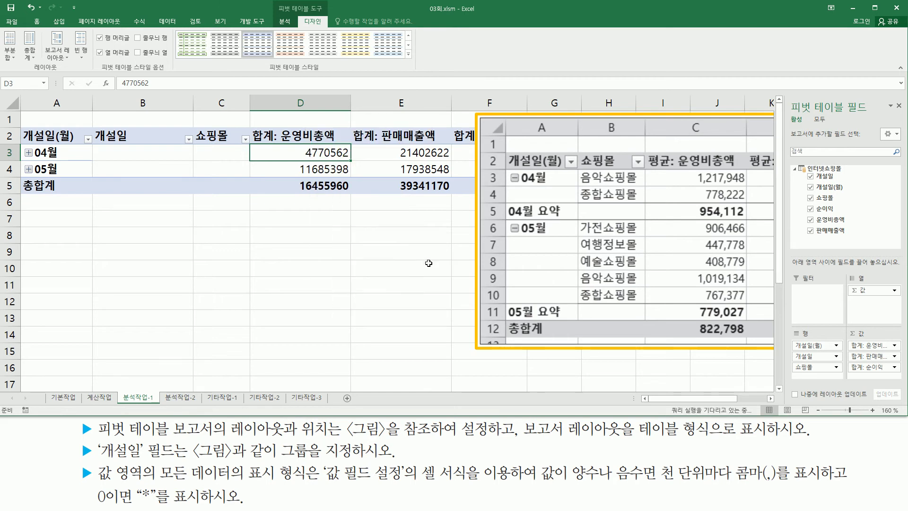
pyautogui.click(400, 151)
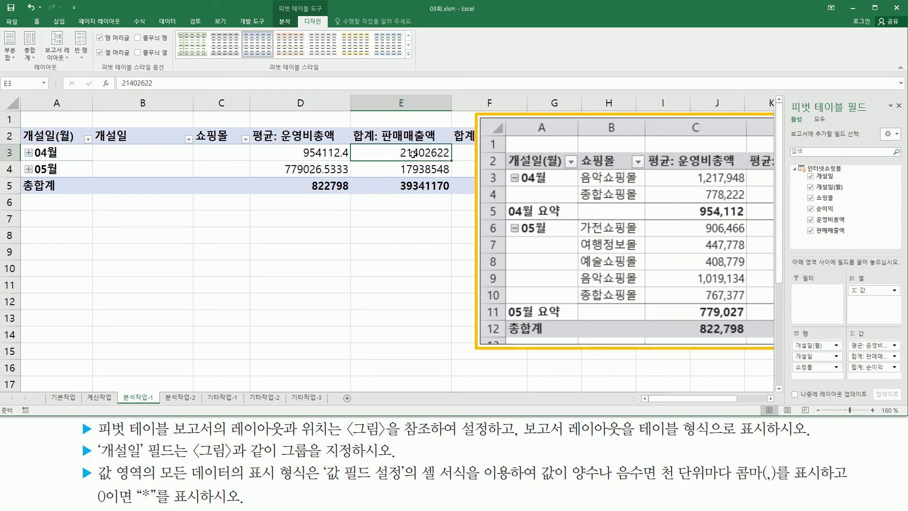
pyautogui.rightClick(413, 153)
pyautogui.moveTo(450, 244)
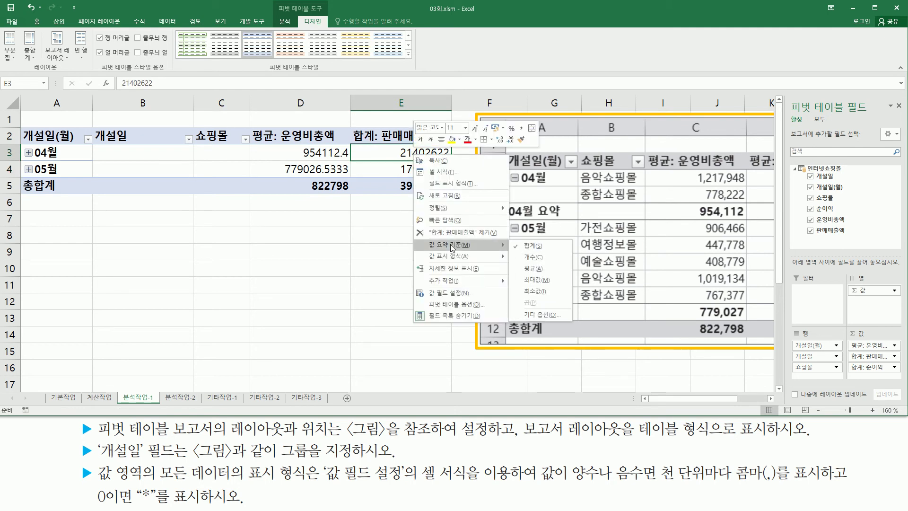
pyautogui.click(539, 272)
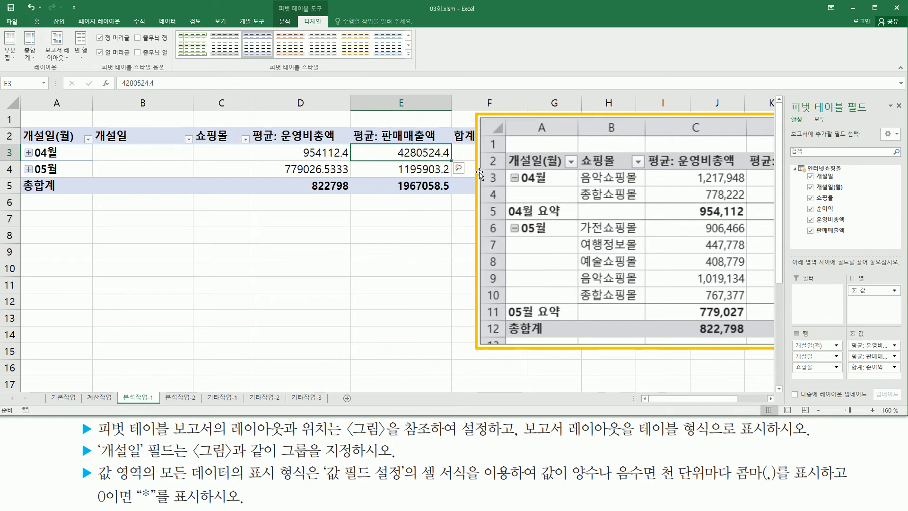
pyautogui.press('Right')
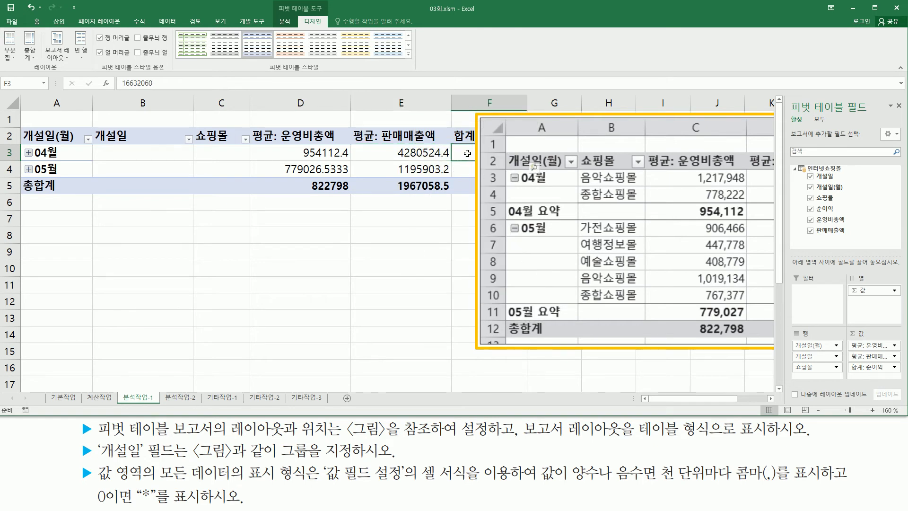
pyautogui.rightClick(467, 153)
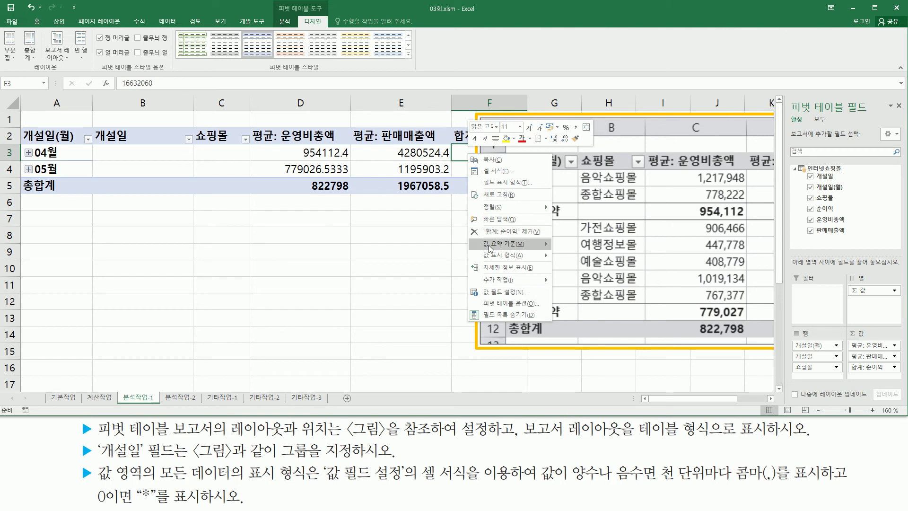
pyautogui.moveTo(490, 248)
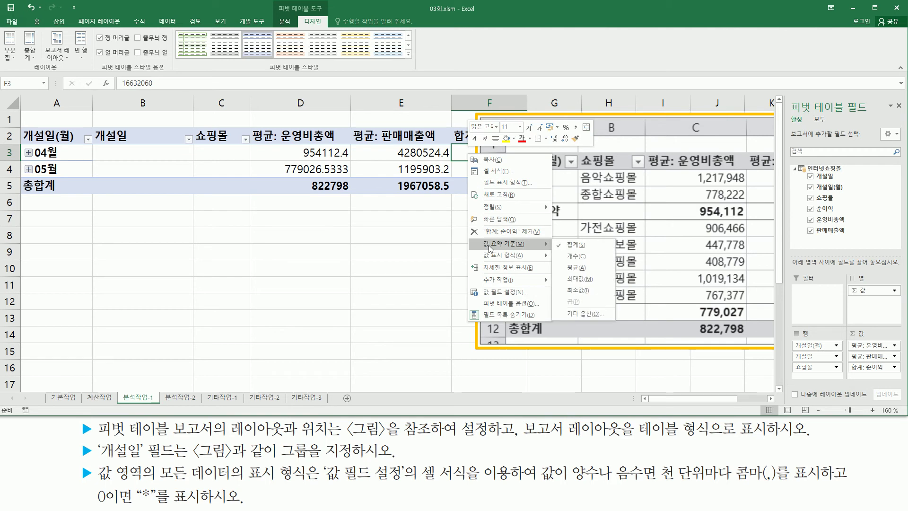
pyautogui.click(575, 267)
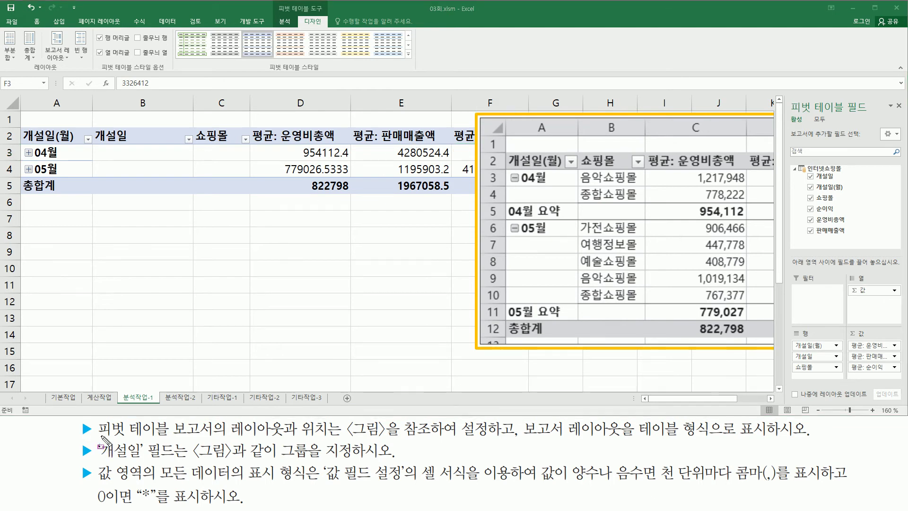
# Examine the 개설일 grouping instruction and compare the PivotTable's 개설일(월) and 개설일 columns with the reference report's month column
pyautogui.moveTo(98, 441)
pyautogui.mouseDown()
pyautogui.moveTo(188, 459)
pyautogui.moveTo(395, 461)
pyautogui.mouseUp()
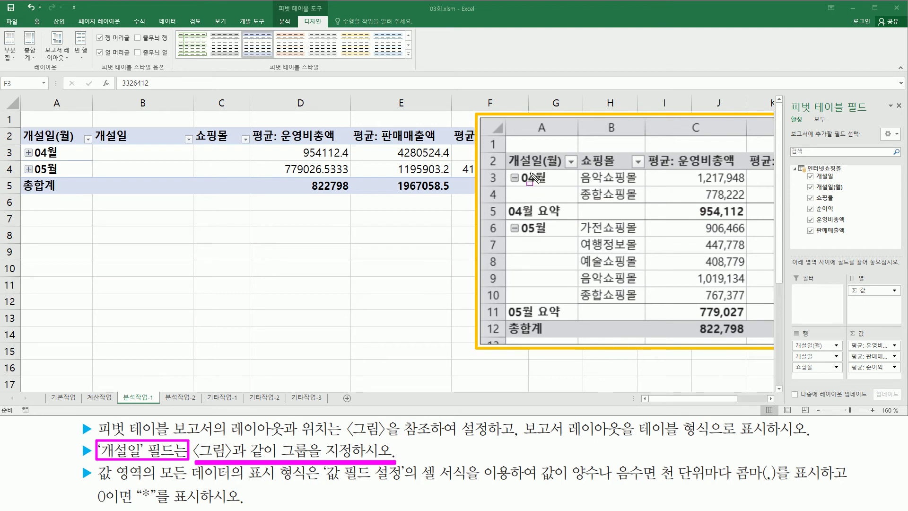
pyautogui.moveTo(544, 150)
pyautogui.mouseDown()
pyautogui.moveTo(562, 170)
pyautogui.moveTo(544, 152)
pyautogui.mouseUp()
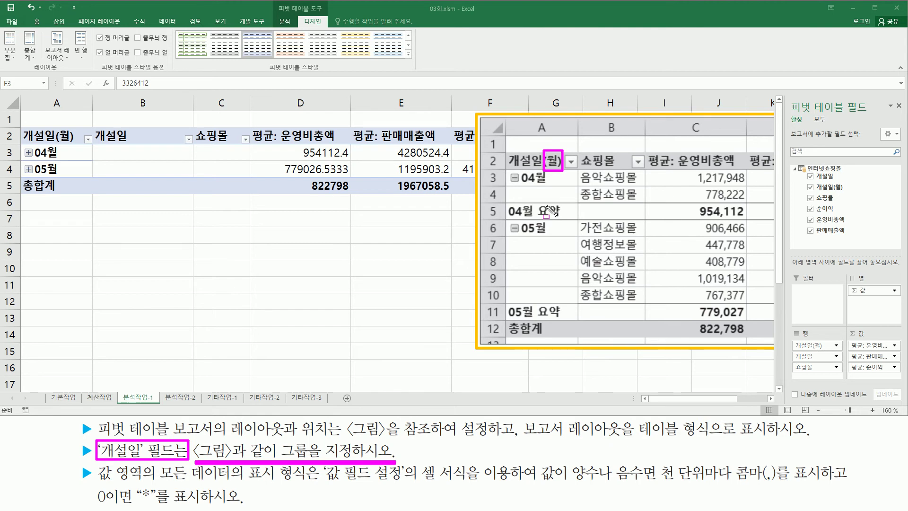
pyautogui.moveTo(24, 123)
pyautogui.mouseDown()
pyautogui.moveTo(25, 141)
pyautogui.moveTo(78, 135)
pyautogui.moveTo(22, 122)
pyautogui.mouseUp()
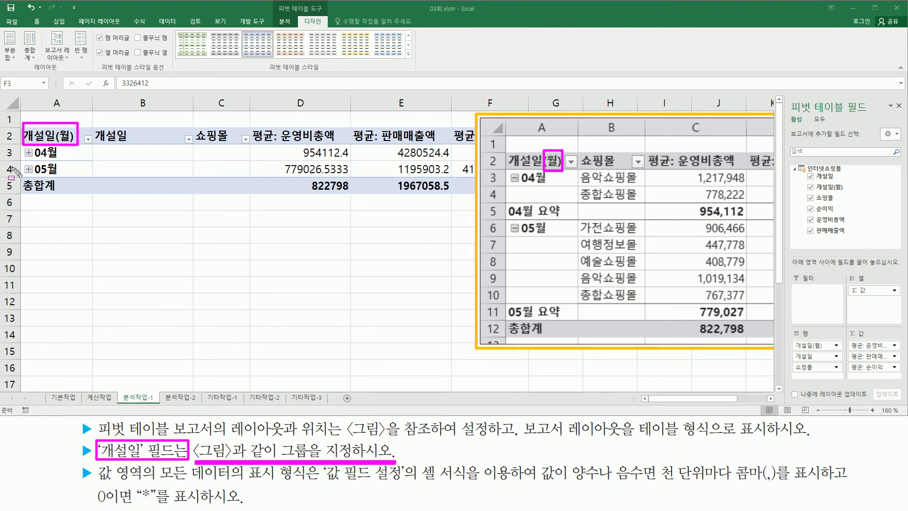
pyautogui.click(76, 155)
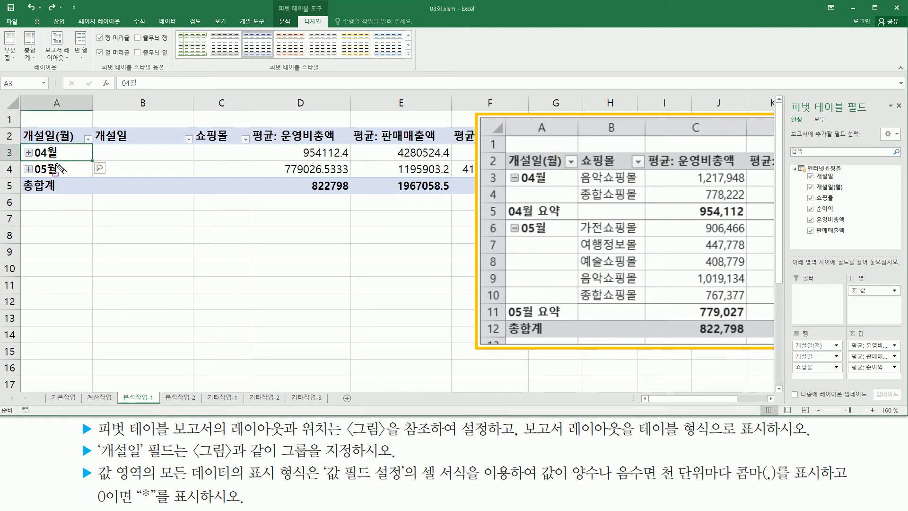
pyautogui.moveTo(20, 124); pyautogui.dragTo(193, 179)
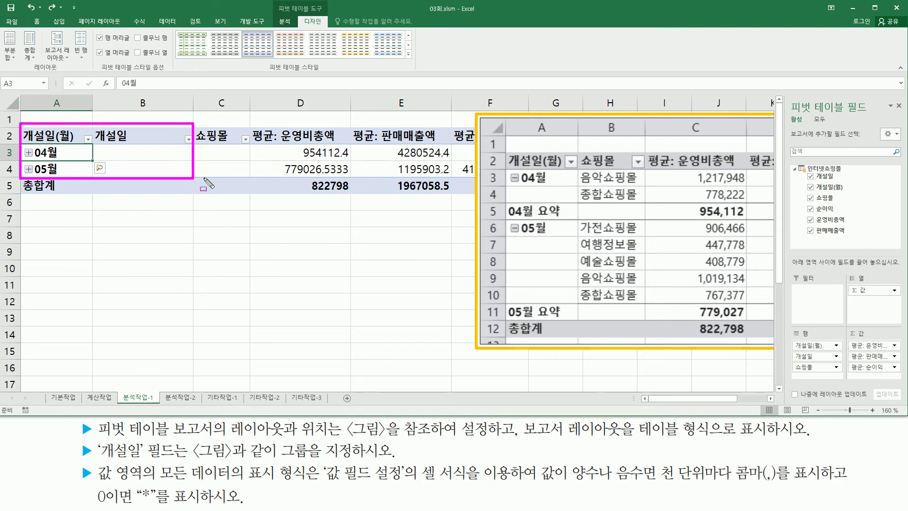
pyautogui.moveTo(513, 147); pyautogui.dragTo(579, 321)
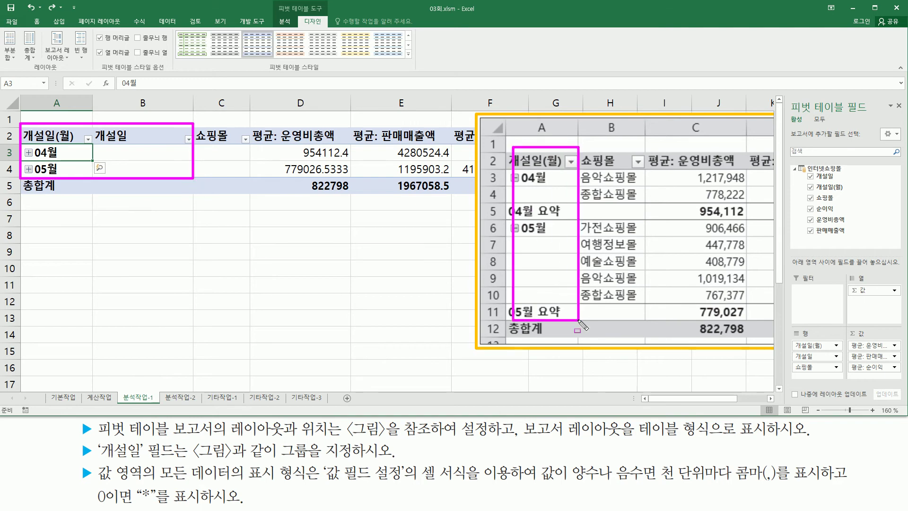
pyautogui.press('Escape')
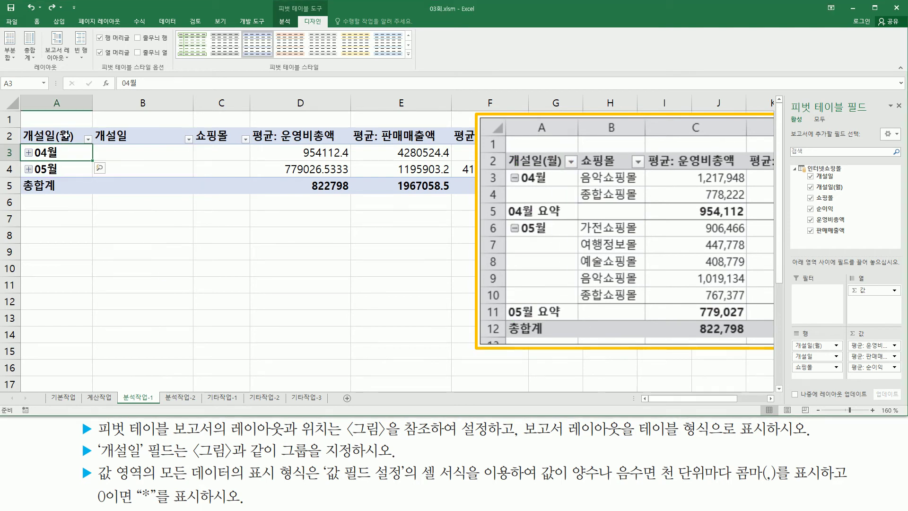
pyautogui.moveTo(66, 152); pyautogui.dragTo(67, 169)
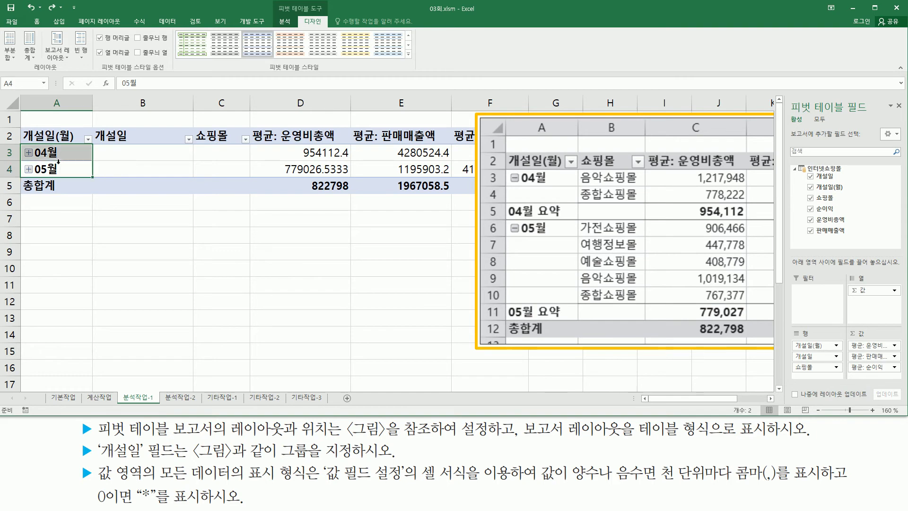
pyautogui.click(73, 151)
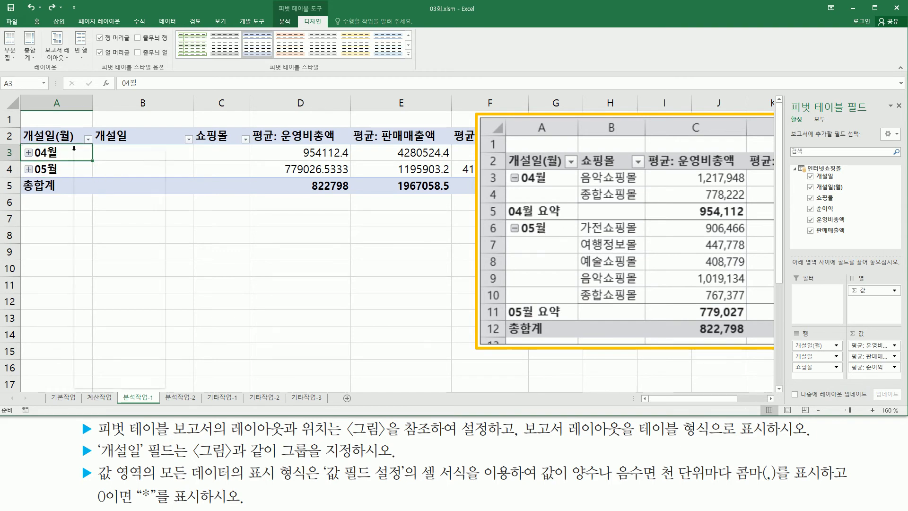
# Group the PivotTable's 개설일(월) field by months (월) only
pyautogui.rightClick(74, 150)
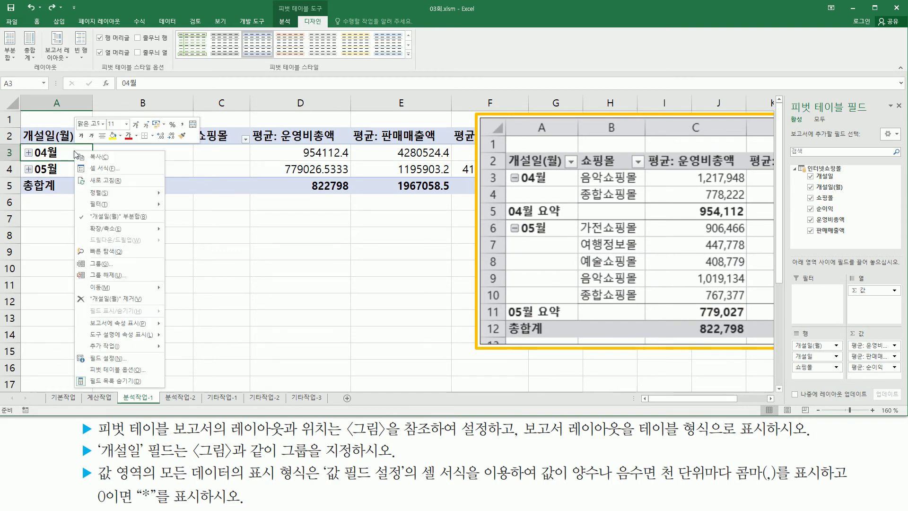
pyautogui.click(117, 262)
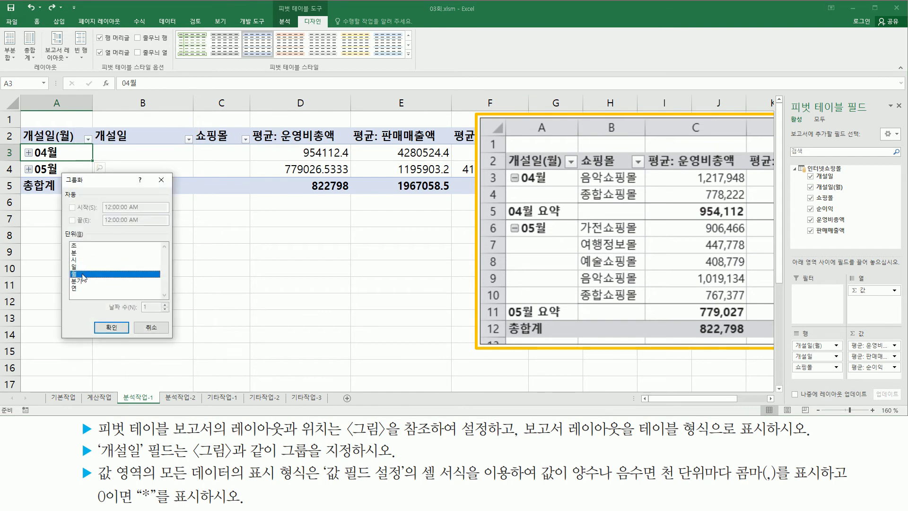
pyautogui.moveTo(51, 124); pyautogui.dragTo(79, 143)
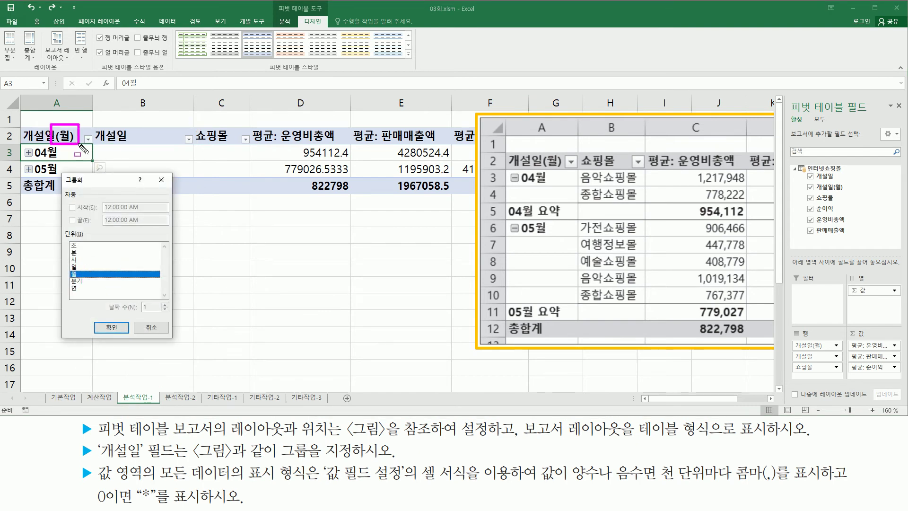
pyautogui.moveTo(70, 271); pyautogui.dragTo(86, 283)
pyautogui.press('Escape')
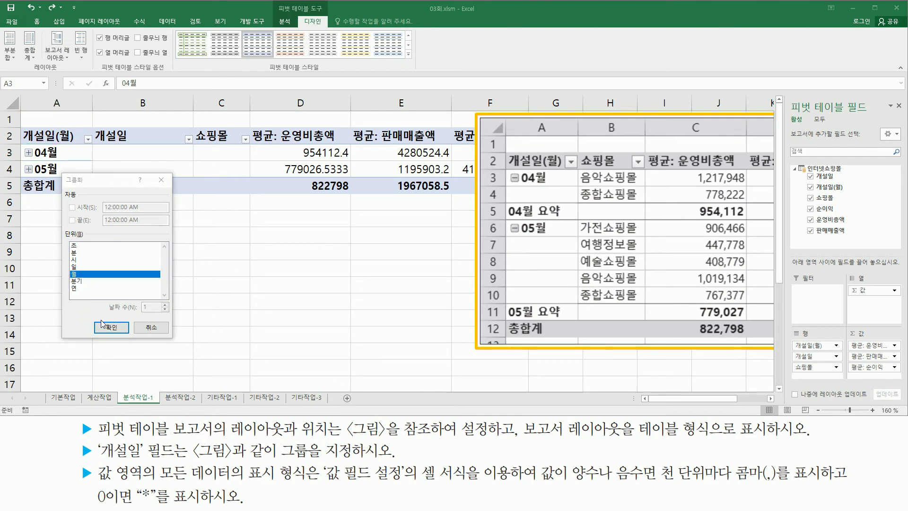
pyautogui.click(110, 327)
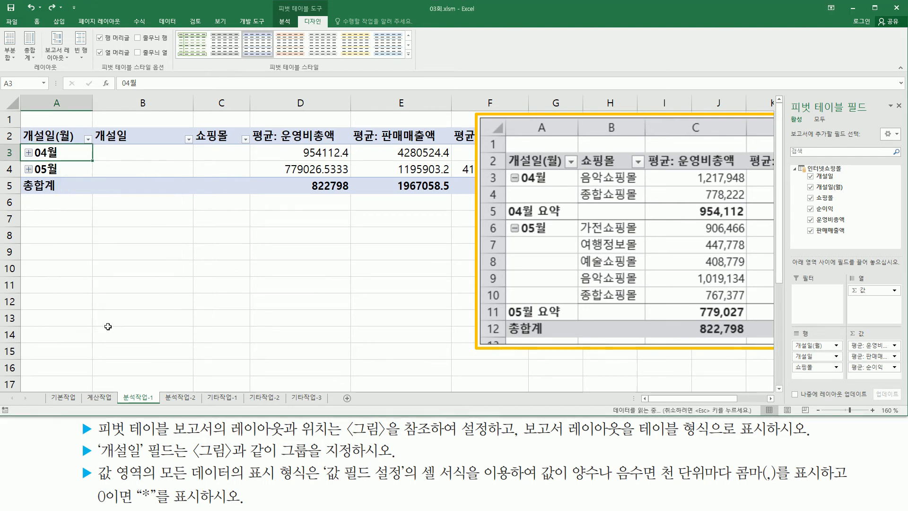
# Compare the PivotTable's 개설일(월) and 쇼핑몰 row layout with the same columns in the reference report
pyautogui.hotkey('ctrl', '2')
pyautogui.moveTo(21, 122)
pyautogui.mouseDown()
pyautogui.moveTo(46, 187)
pyautogui.moveTo(155, 284)
pyautogui.mouseUp()
pyautogui.moveTo(504, 153); pyautogui.dragTo(637, 309)
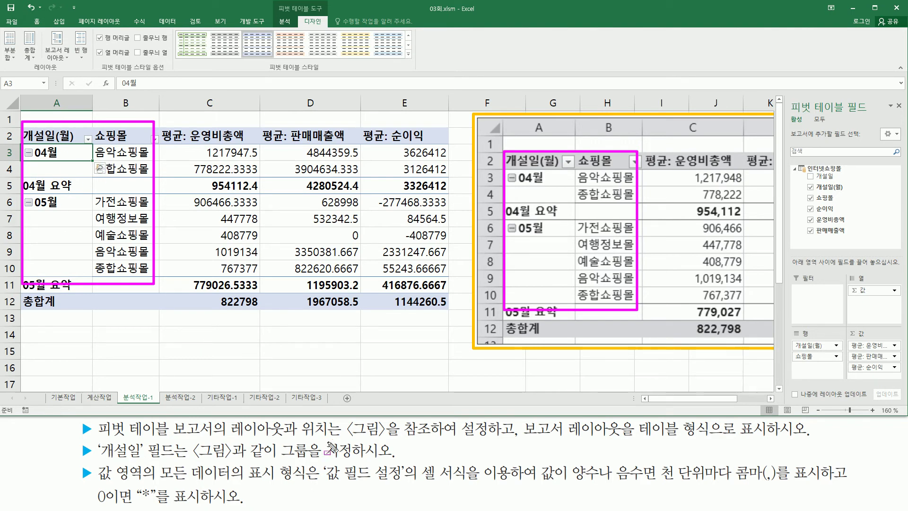
pyautogui.moveTo(95, 483); pyautogui.dragTo(142, 483)
pyautogui.press('Escape')
# Examine the number format instruction for positive, negative and zero values against the figures in the PivotTable's value area
pyautogui.moveTo(174, 146)
pyautogui.mouseDown()
pyautogui.moveTo(211, 209)
pyautogui.moveTo(449, 307)
pyautogui.moveTo(449, 297)
pyautogui.mouseUp()
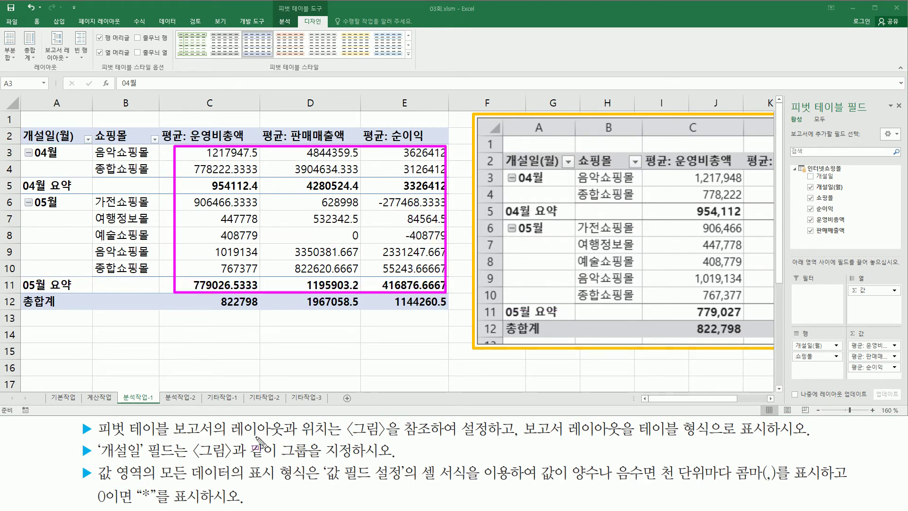
pyautogui.moveTo(155, 462)
pyautogui.mouseDown()
pyautogui.moveTo(194, 481)
pyautogui.moveTo(405, 494)
pyautogui.mouseUp()
pyautogui.moveTo(420, 464); pyautogui.dragTo(471, 490)
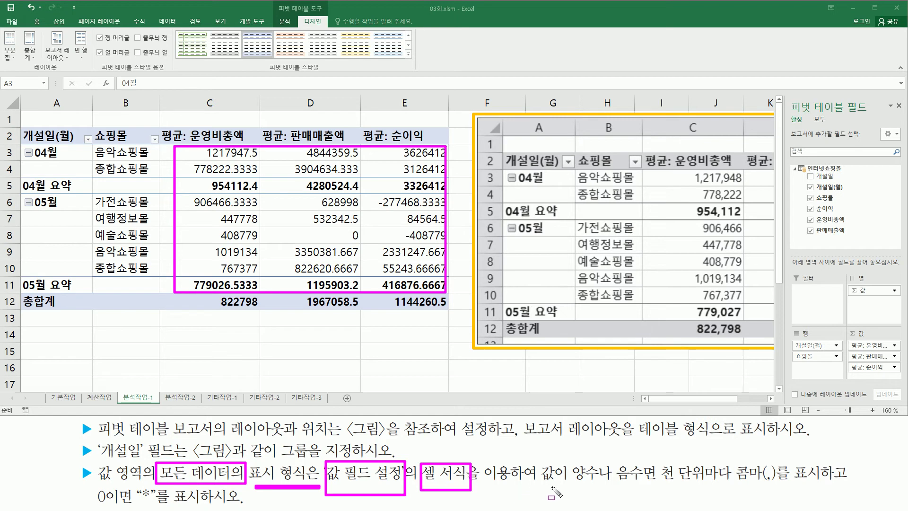
pyautogui.moveTo(536, 484)
pyautogui.mouseDown()
pyautogui.moveTo(661, 496)
pyautogui.moveTo(676, 487)
pyautogui.moveTo(825, 487)
pyautogui.mouseUp()
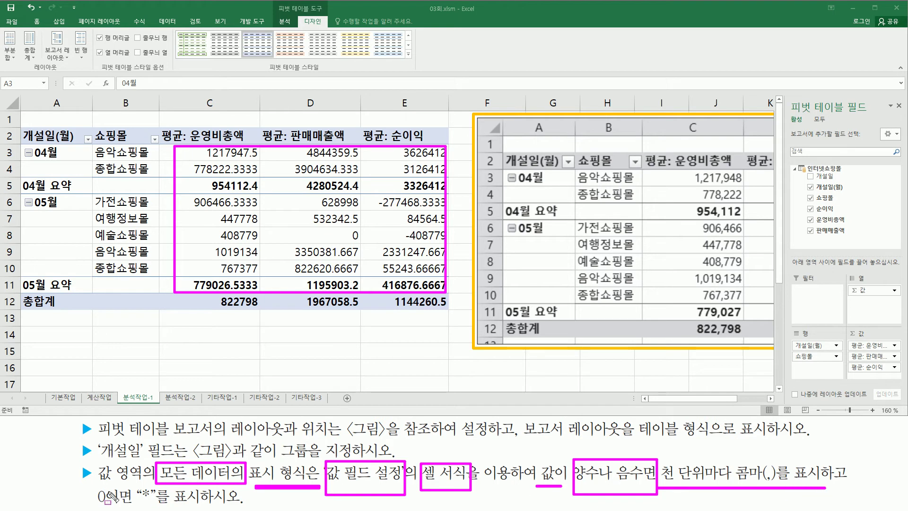
pyautogui.moveTo(94, 503)
pyautogui.mouseDown()
pyautogui.moveTo(108, 485)
pyautogui.moveTo(110, 504)
pyautogui.moveTo(191, 505)
pyautogui.mouseUp()
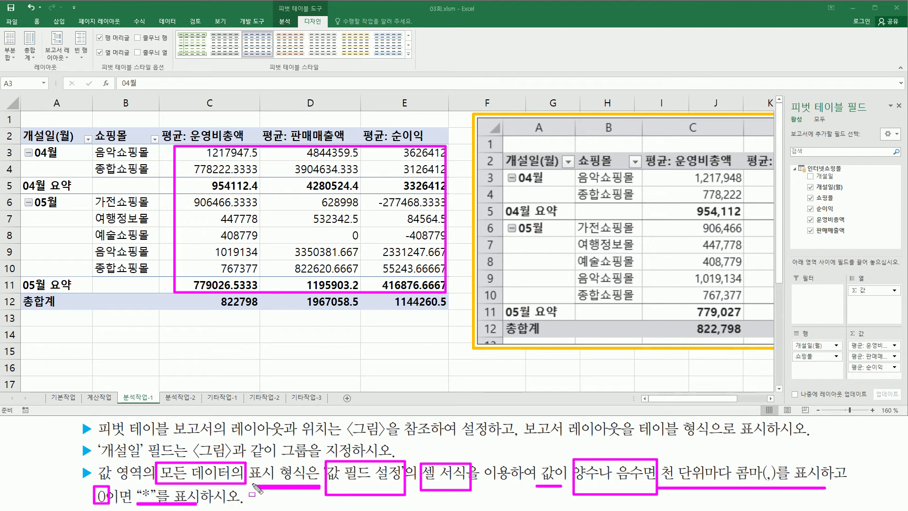
pyautogui.moveTo(344, 229)
pyautogui.mouseDown()
pyautogui.moveTo(352, 244)
pyautogui.moveTo(344, 229)
pyautogui.mouseUp()
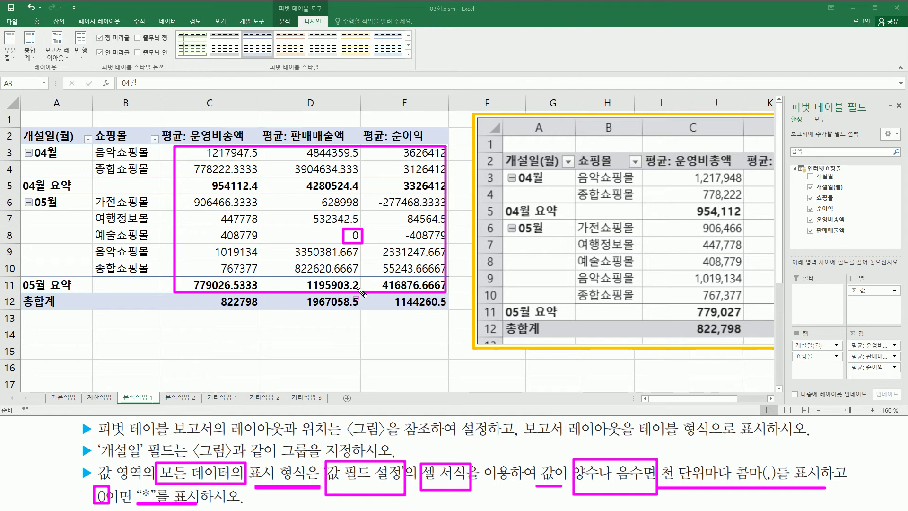
pyautogui.moveTo(397, 241); pyautogui.dragTo(430, 241)
pyautogui.moveTo(376, 208); pyautogui.dragTo(445, 208)
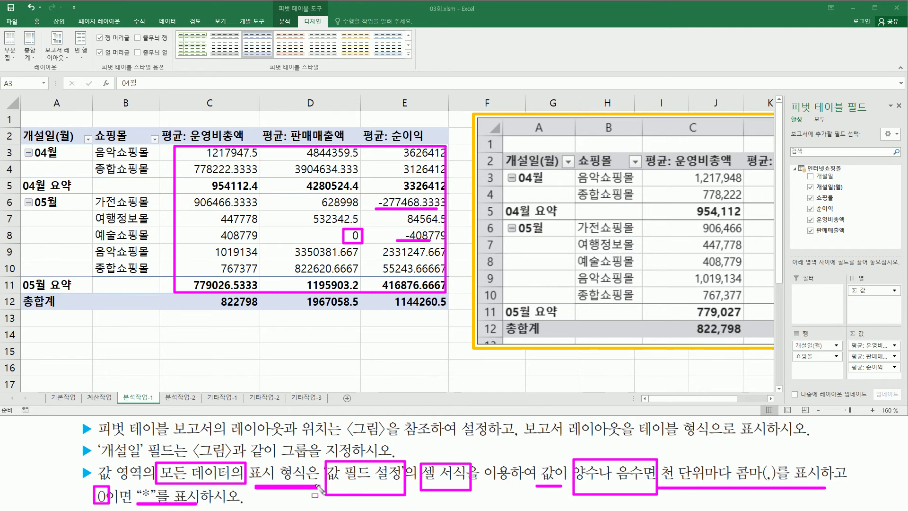
pyautogui.press('e')
pyautogui.moveTo(572, 484); pyautogui.dragTo(644, 480)
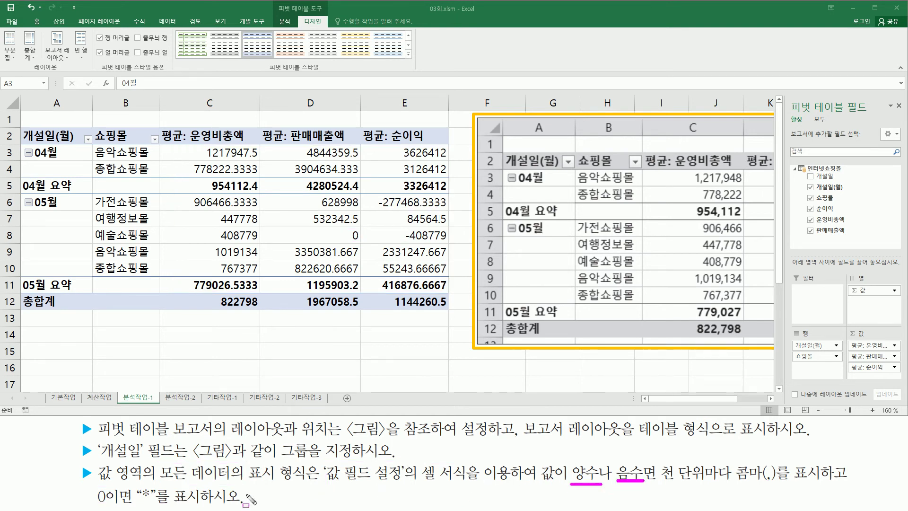
pyautogui.moveTo(96, 502); pyautogui.dragTo(121, 503)
pyautogui.press('Escape')
# Open the number format settings (표시 형식) from the value field settings of the 운영비총액 average
pyautogui.click(216, 167)
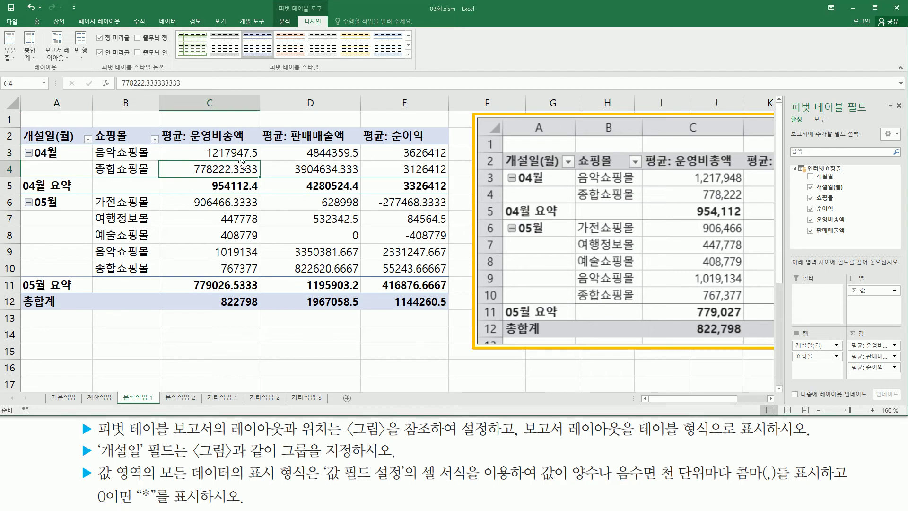
pyautogui.click(221, 232)
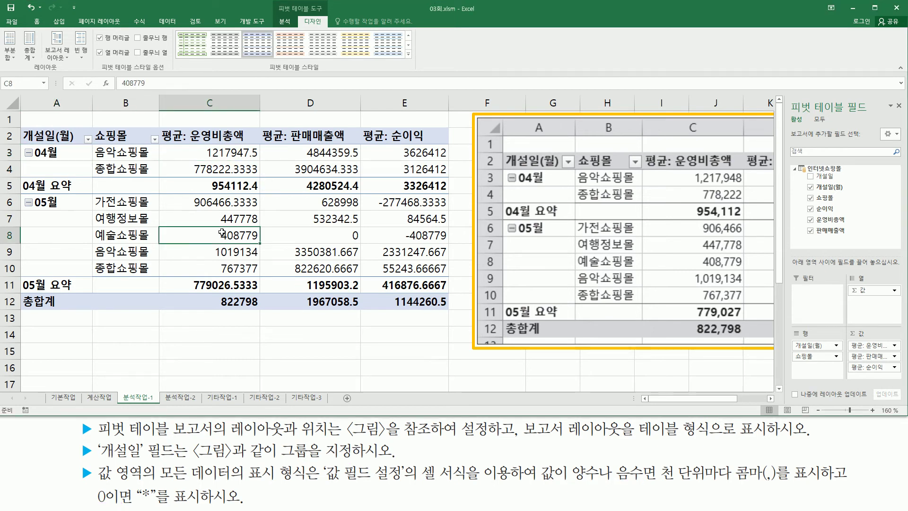
pyautogui.click(232, 171)
pyautogui.click(231, 154)
pyautogui.moveTo(196, 145); pyautogui.dragTo(261, 294)
pyautogui.moveTo(186, 125); pyautogui.dragTo(259, 155)
pyautogui.press('Escape')
pyautogui.click(215, 267)
pyautogui.click(205, 215)
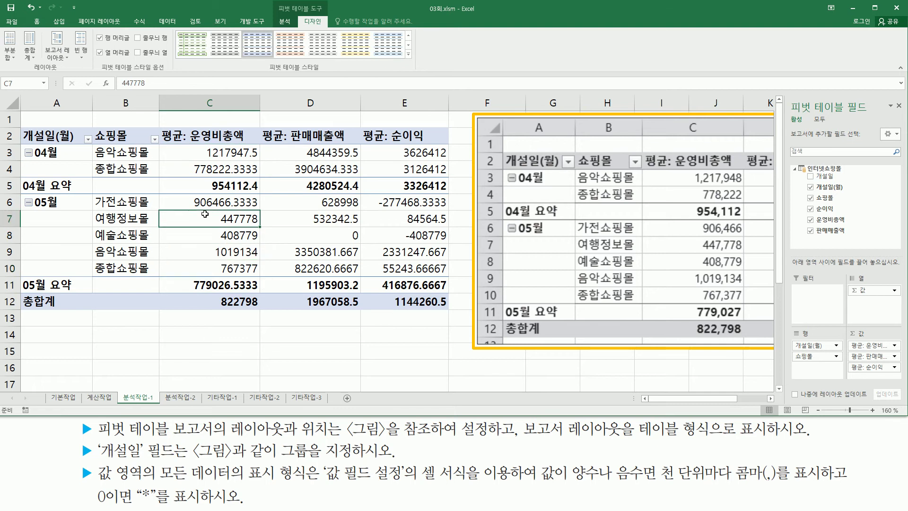
pyautogui.rightClick(206, 216)
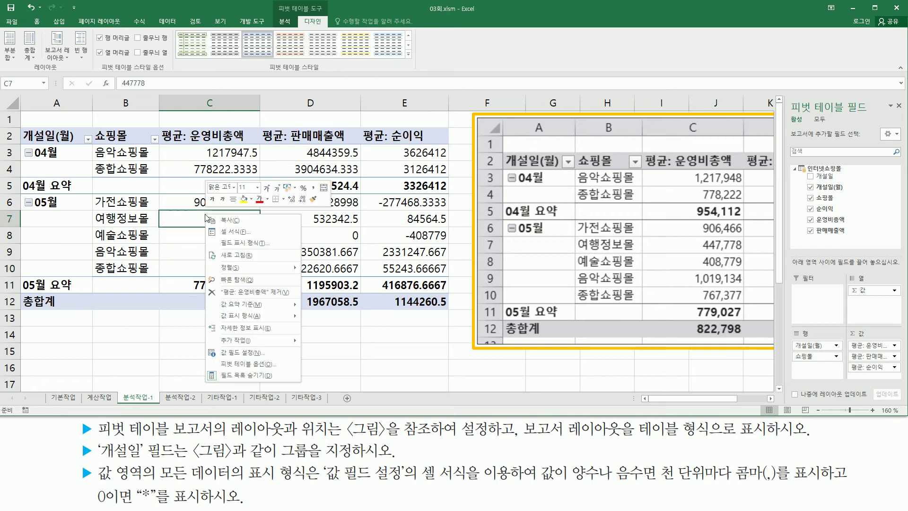
pyautogui.click(265, 353)
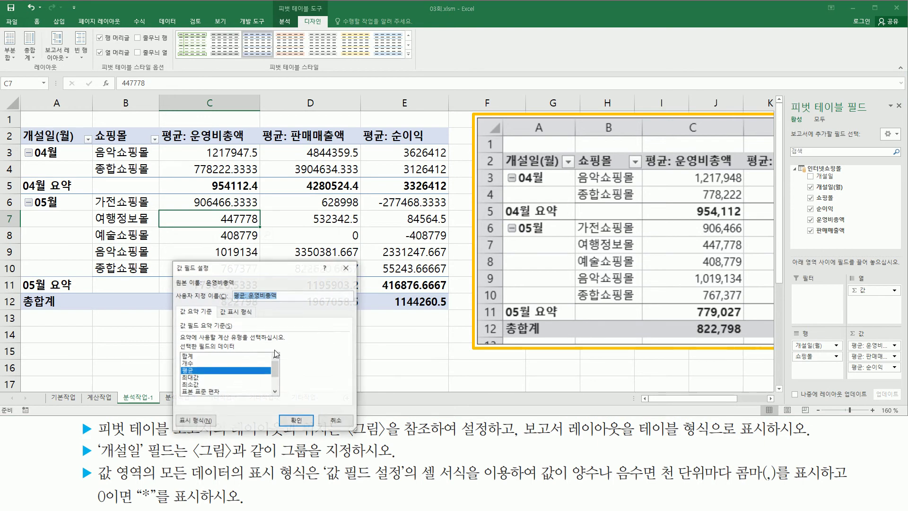
pyautogui.moveTo(322, 484); pyautogui.dragTo(400, 484)
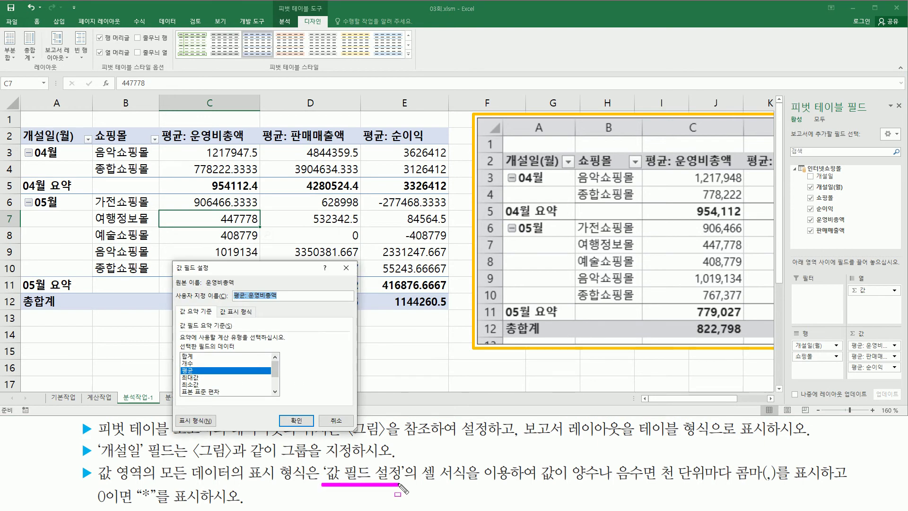
pyautogui.moveTo(246, 460); pyautogui.dragTo(312, 487)
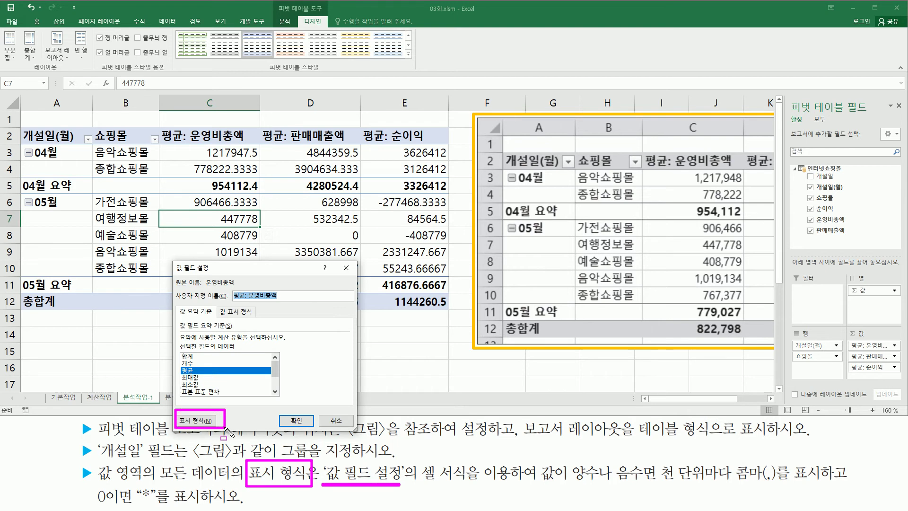
pyautogui.click(199, 421)
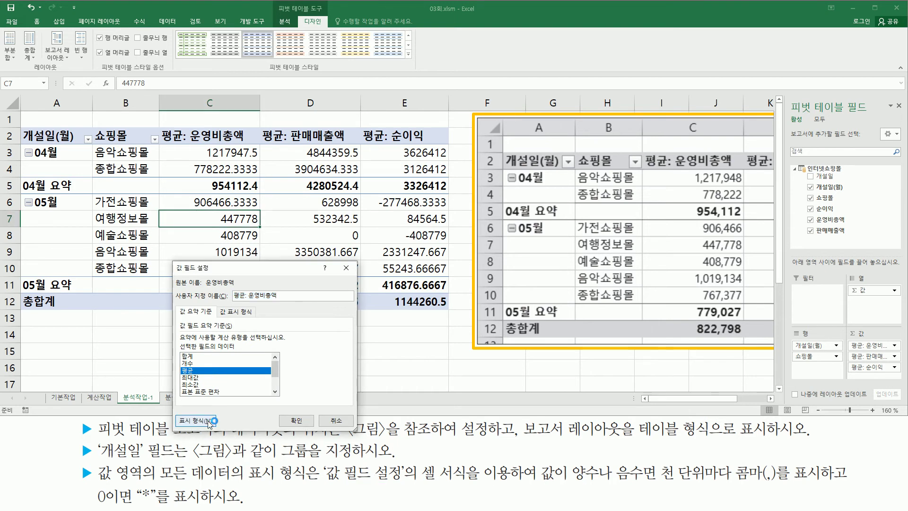
# Apply the custom (사용자 지정) number format #,###;-#,###;"*" to the 운영비총액 value field
pyautogui.moveTo(204, 234); pyautogui.dragTo(194, 162)
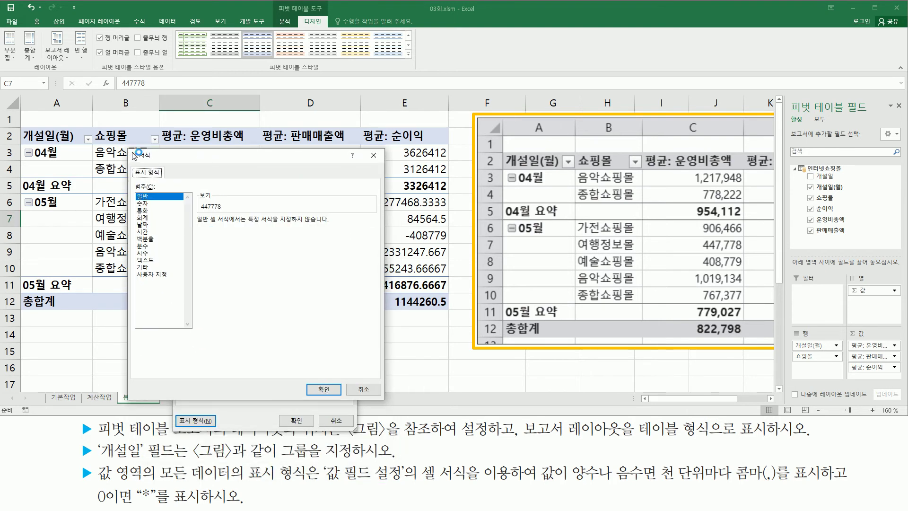
pyautogui.moveTo(128, 147)
pyautogui.mouseDown()
pyautogui.moveTo(317, 352)
pyautogui.moveTo(388, 399)
pyautogui.mouseUp()
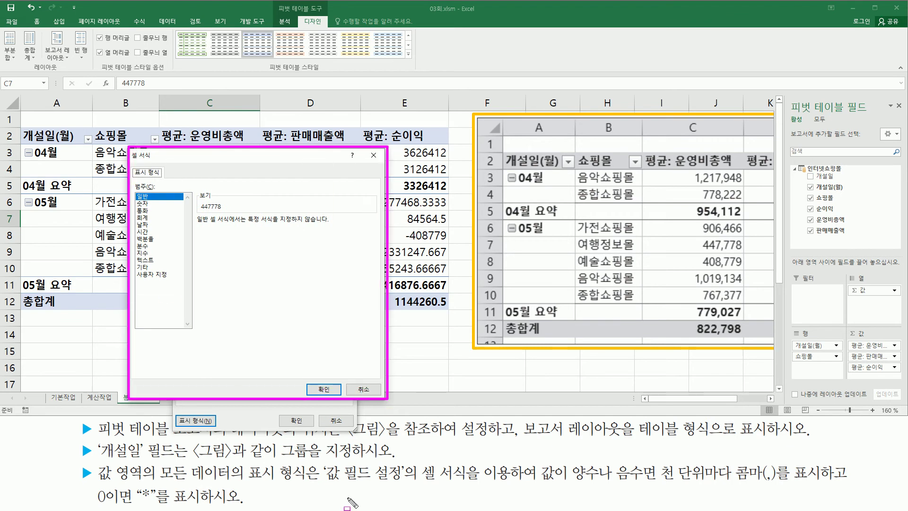
pyautogui.moveTo(322, 483); pyautogui.dragTo(397, 484)
pyautogui.moveTo(251, 461); pyautogui.dragTo(313, 482)
pyautogui.moveTo(420, 457); pyautogui.dragTo(473, 492)
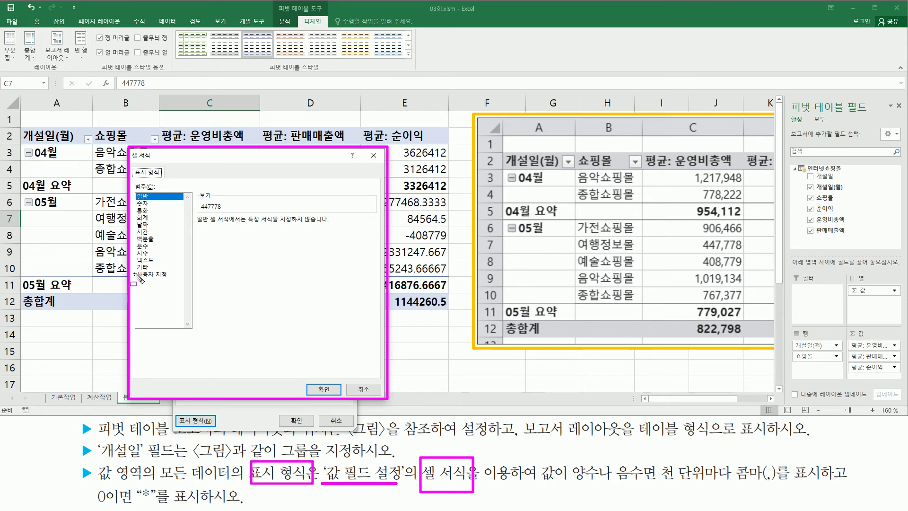
pyautogui.moveTo(135, 269); pyautogui.dragTo(169, 281)
pyautogui.click(160, 275)
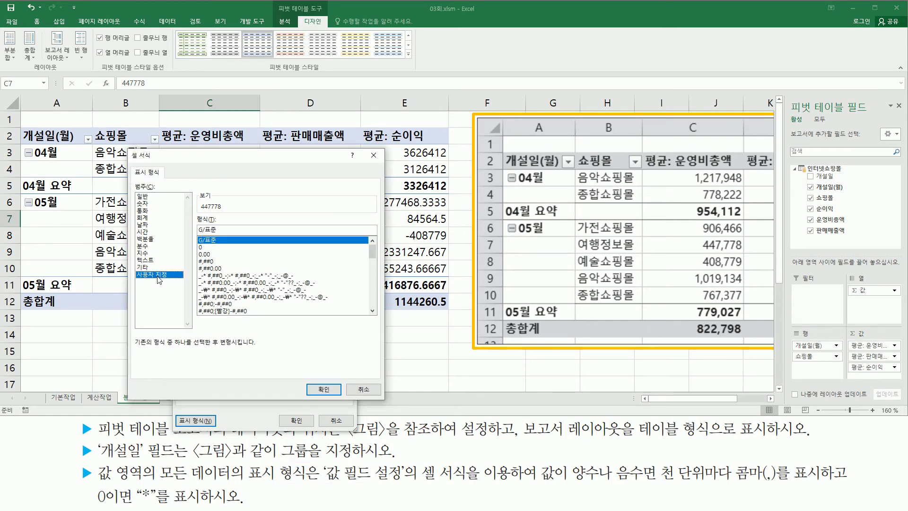
pyautogui.doubleClick(241, 229)
pyautogui.press('BackSpace')
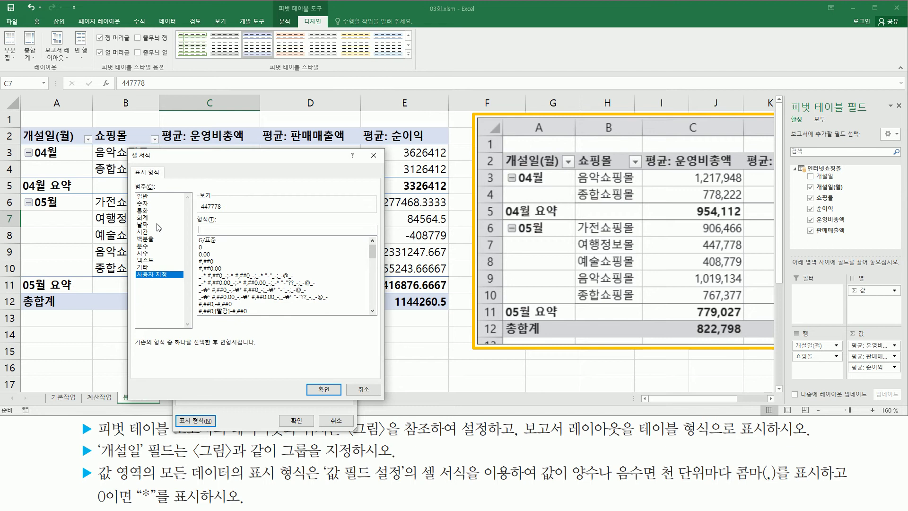
pyautogui.write('#,###;-#,###;"*')
pyautogui.write('"*')
pyautogui.hotkey('ctrl', 'alt', 'd')
pyautogui.moveTo(196, 236); pyautogui.dragTo(239, 233)
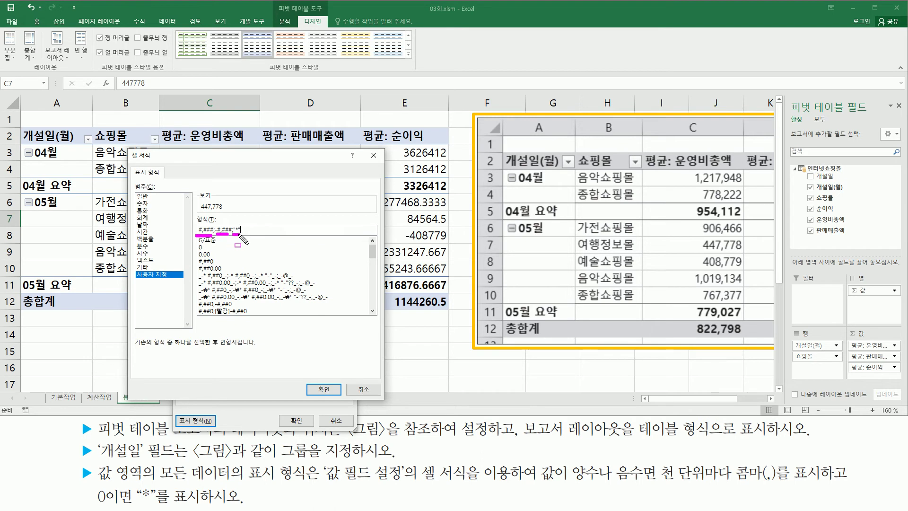
pyautogui.press('Escape')
pyautogui.click(323, 389)
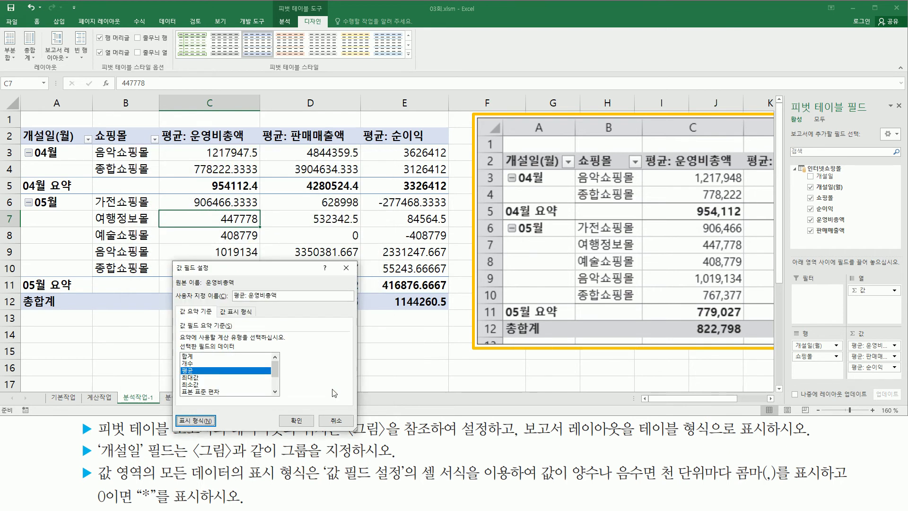
pyautogui.click(310, 425)
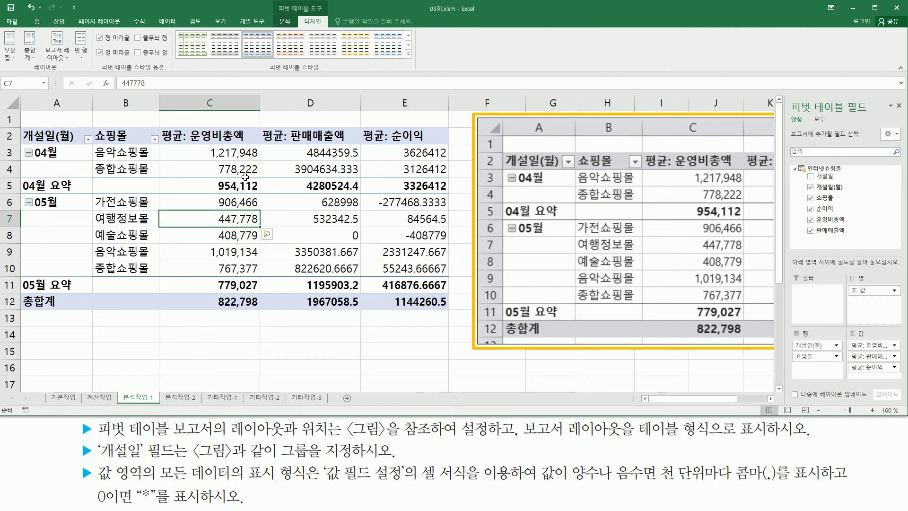
# Apply the custom (사용자 지정) number format #,###;-#,###;"*" to the 판매매출액 average through its value field settings
pyautogui.click(325, 218)
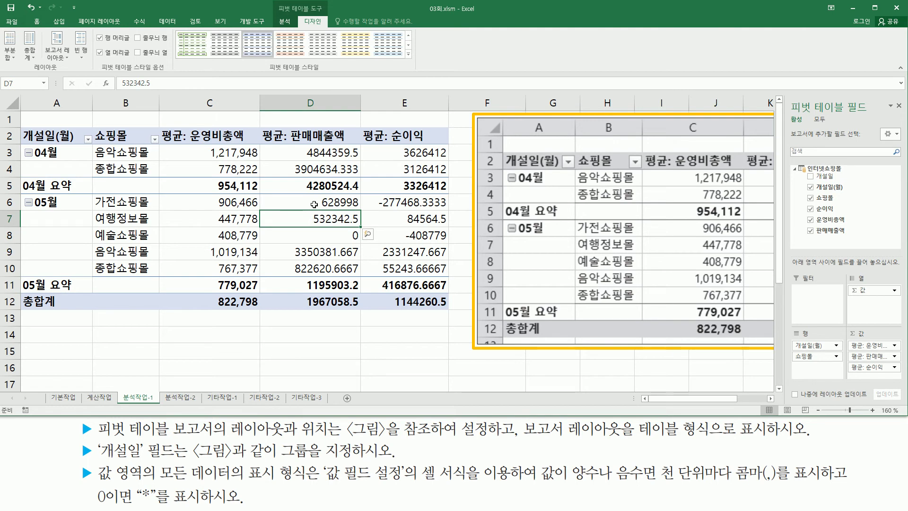
pyautogui.click(313, 202)
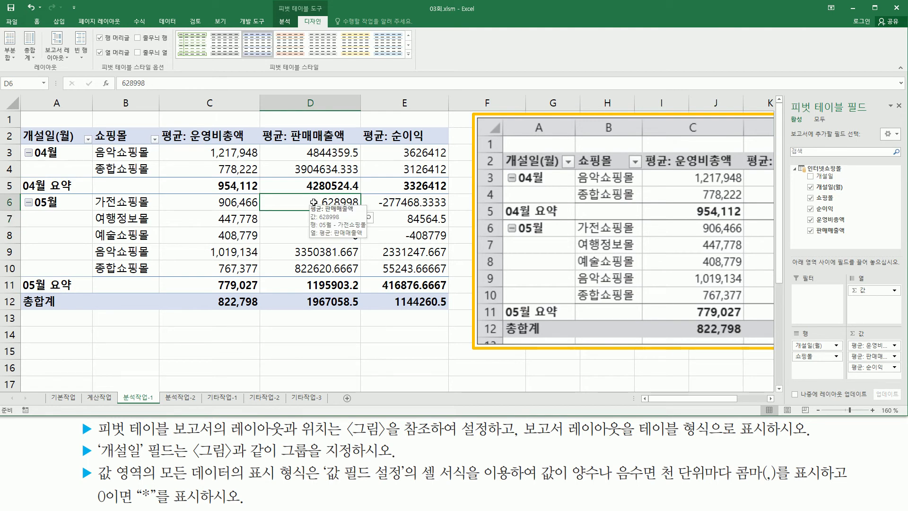
pyautogui.rightClick(313, 202)
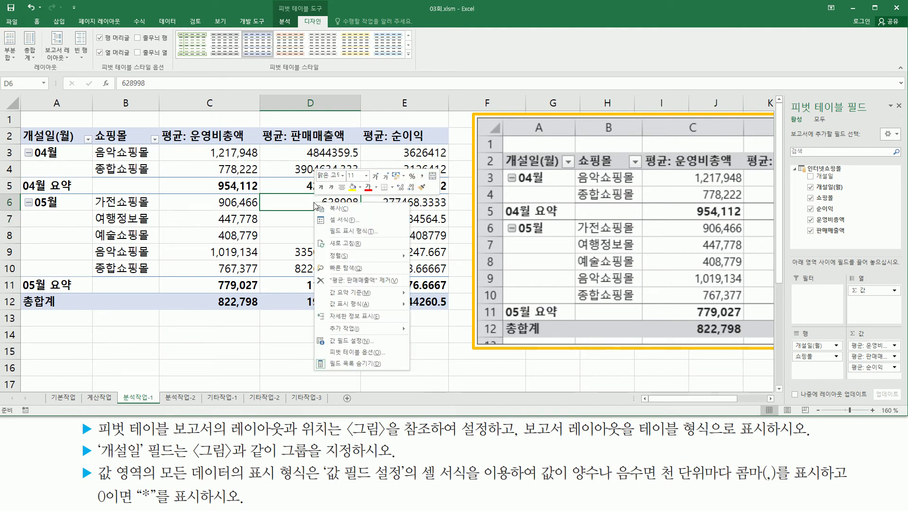
pyautogui.click(354, 341)
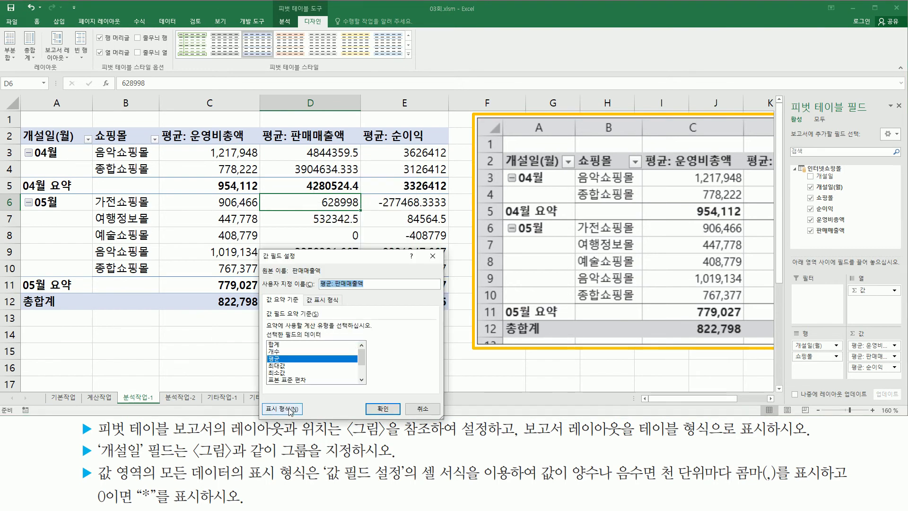
pyautogui.click(290, 410)
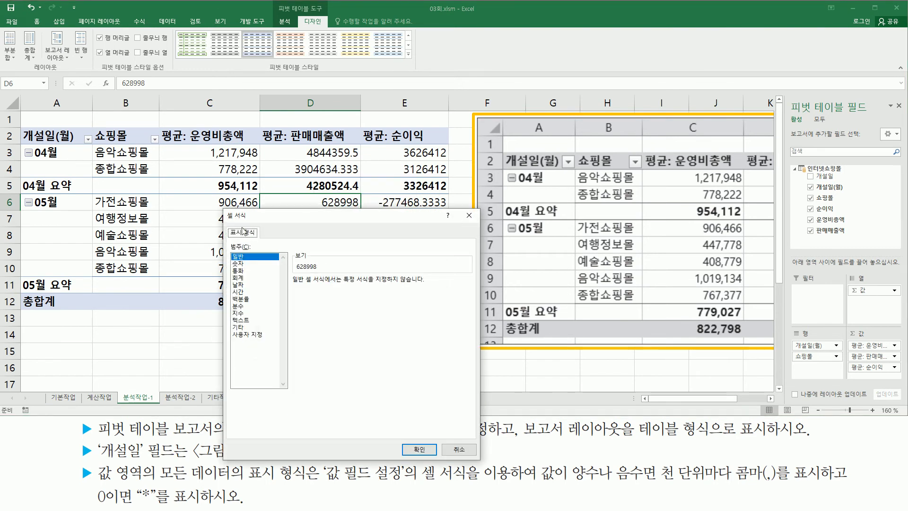
pyautogui.click(263, 335)
pyautogui.moveTo(328, 291); pyautogui.dragTo(293, 289)
pyautogui.press('Delete')
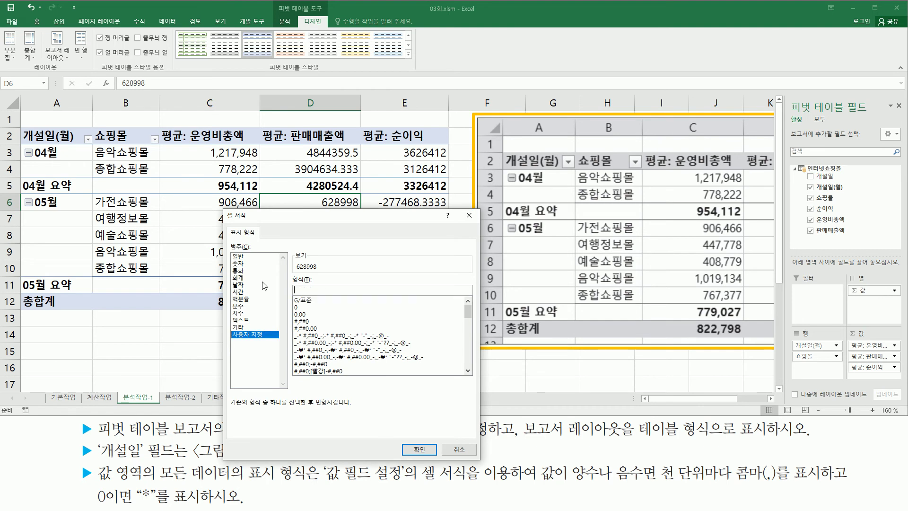
pyautogui.write('#,###;-#,###;"*')
pyautogui.click(423, 452)
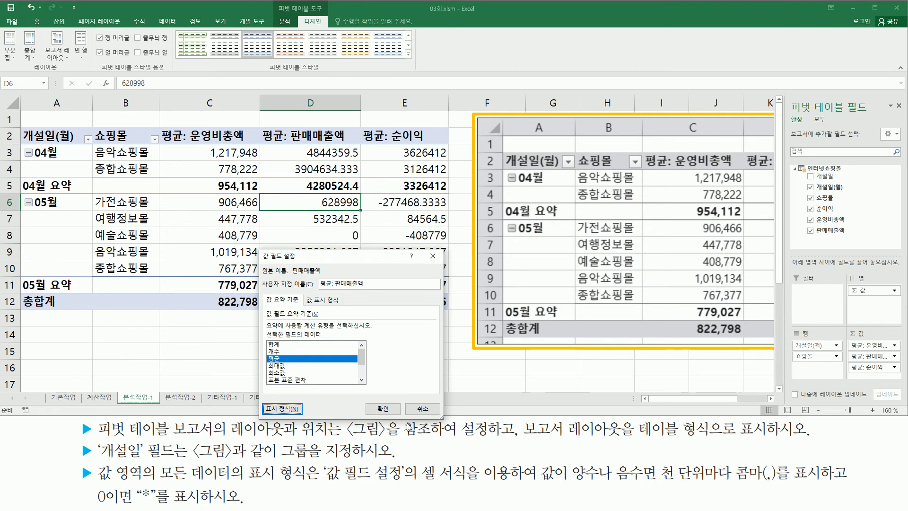
pyautogui.click(389, 413)
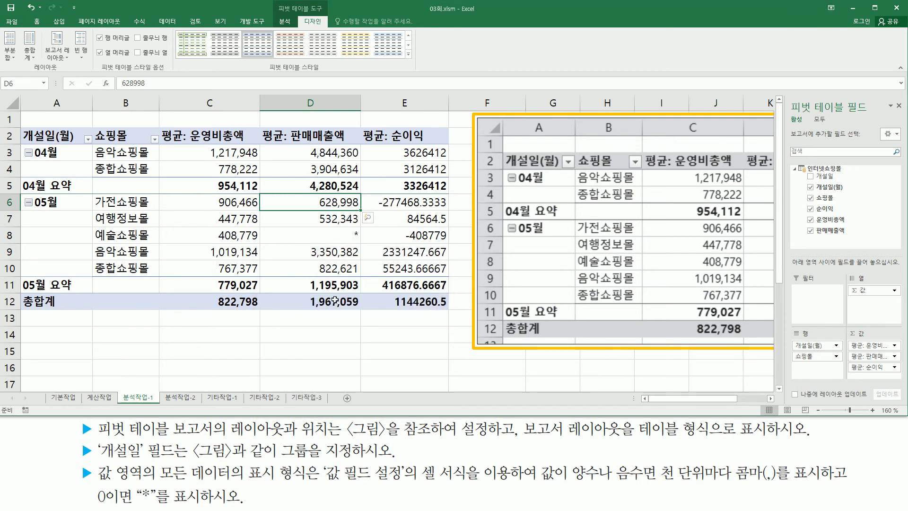
pyautogui.hotkey('ctrl', '2')
pyautogui.moveTo(348, 225); pyautogui.dragTo(362, 247)
pyautogui.press('Escape')
# Give the 순이익 average the custom number format #,###;-#,###;"*" in its value field settings
pyautogui.click(434, 218)
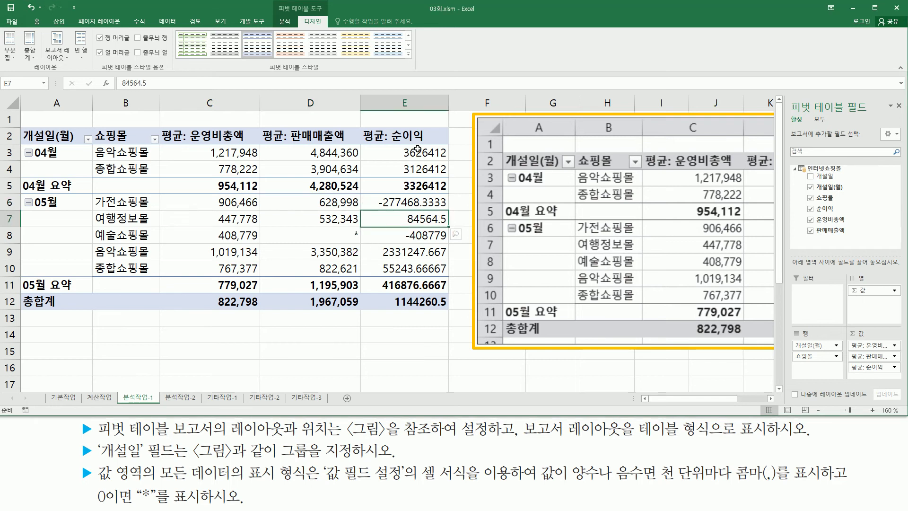
pyautogui.rightClick(404, 219)
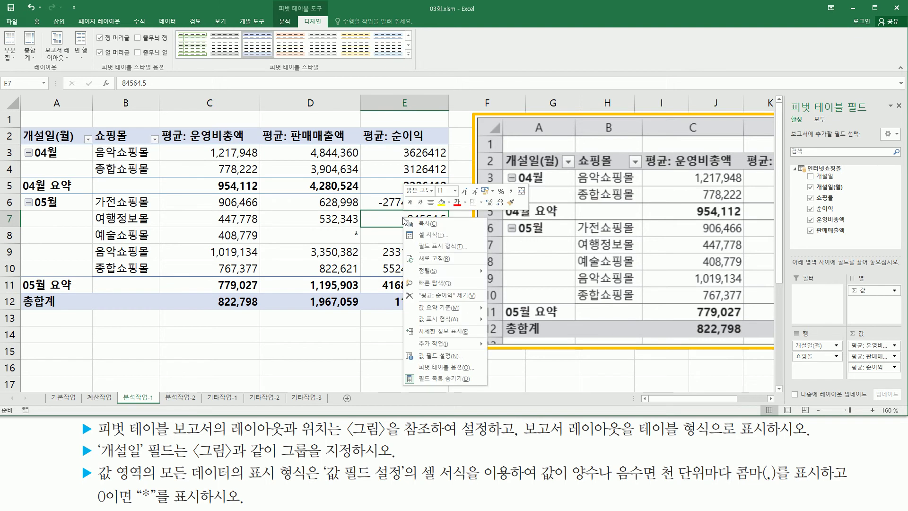
pyautogui.click(440, 357)
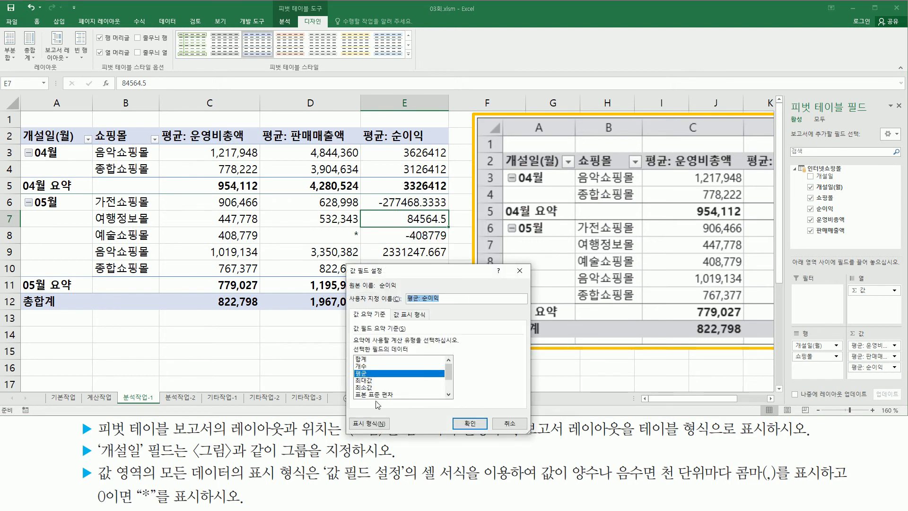
pyautogui.click(373, 424)
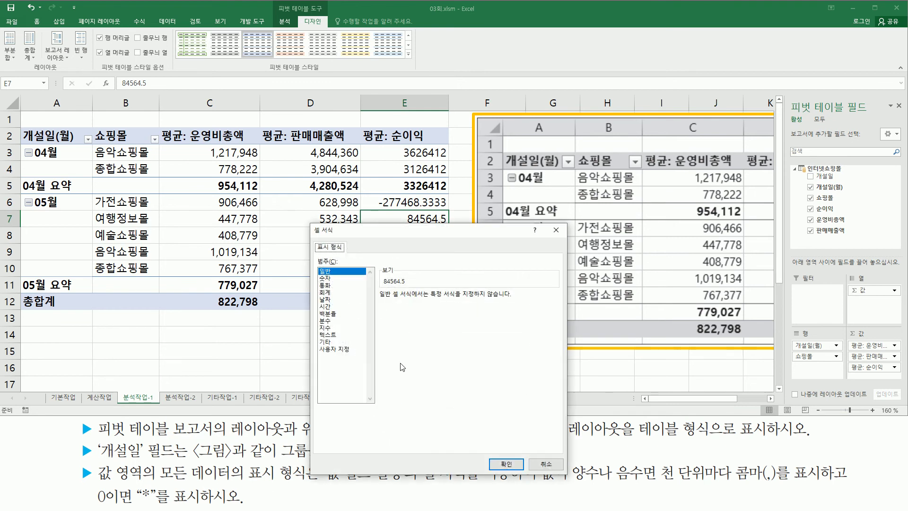
pyautogui.click(337, 350)
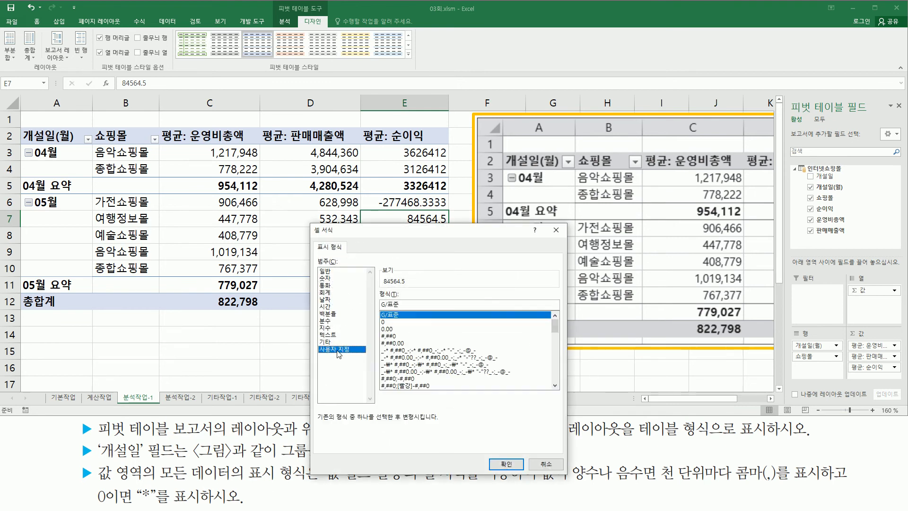
pyautogui.doubleClick(410, 303)
pyautogui.press('BackSpace')
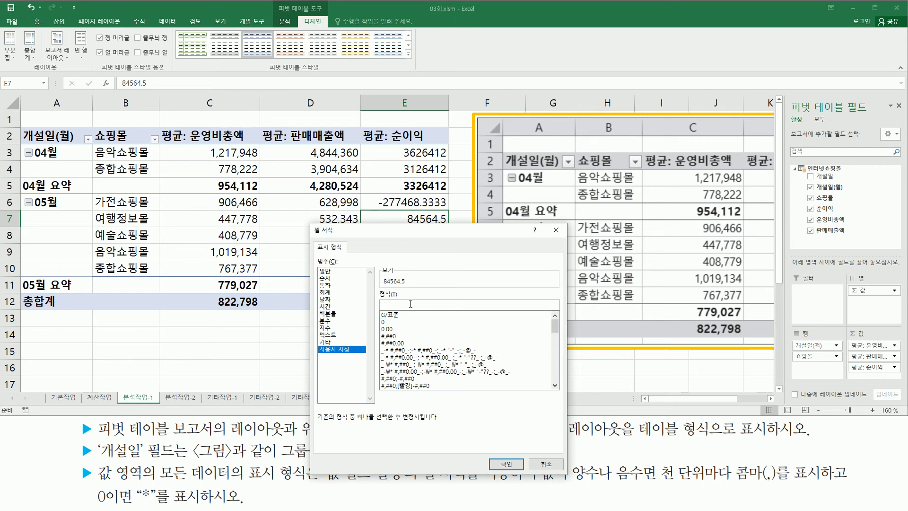
pyautogui.write('#,###;-#,###;"*')
pyautogui.click(497, 462)
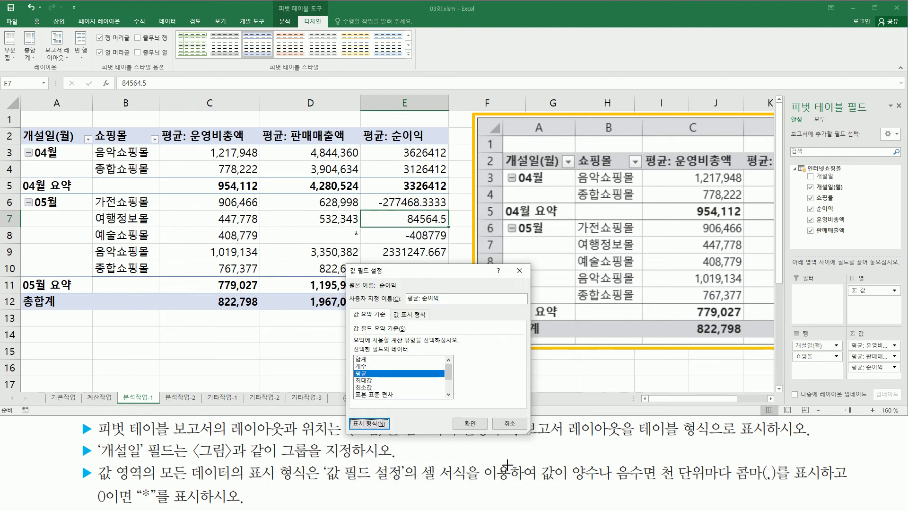
pyautogui.click(473, 423)
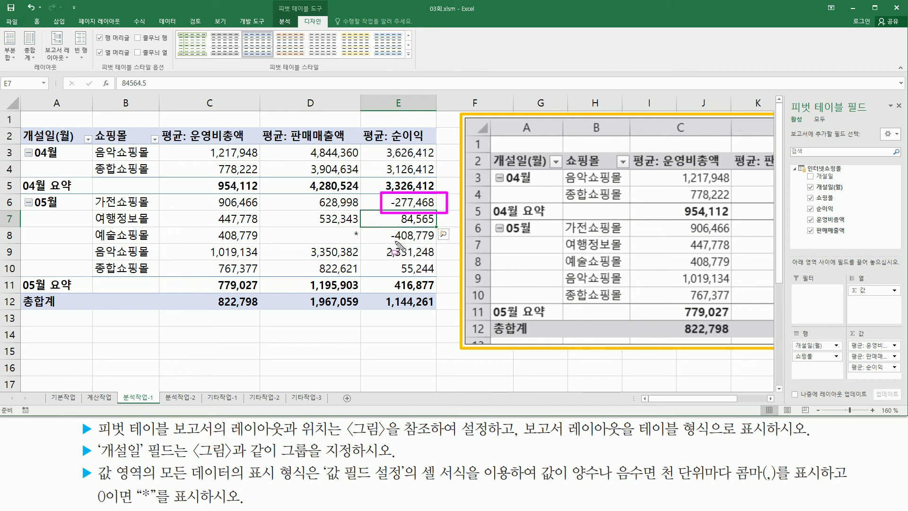
pyautogui.moveTo(384, 228); pyautogui.dragTo(440, 243)
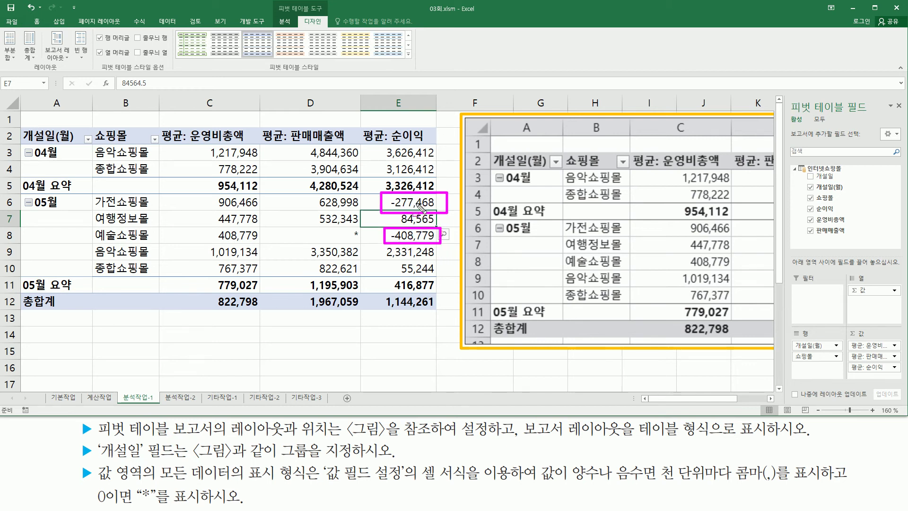
pyautogui.press('Escape')
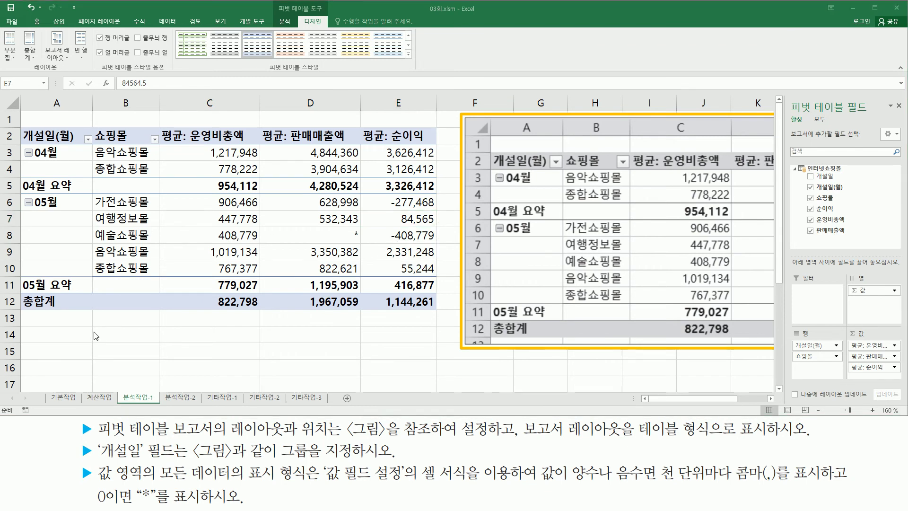
# Note the format code in B14 below the PivotTable, spacing its three sections as #,### ; -#,### ; "*"
pyautogui.click(122, 333)
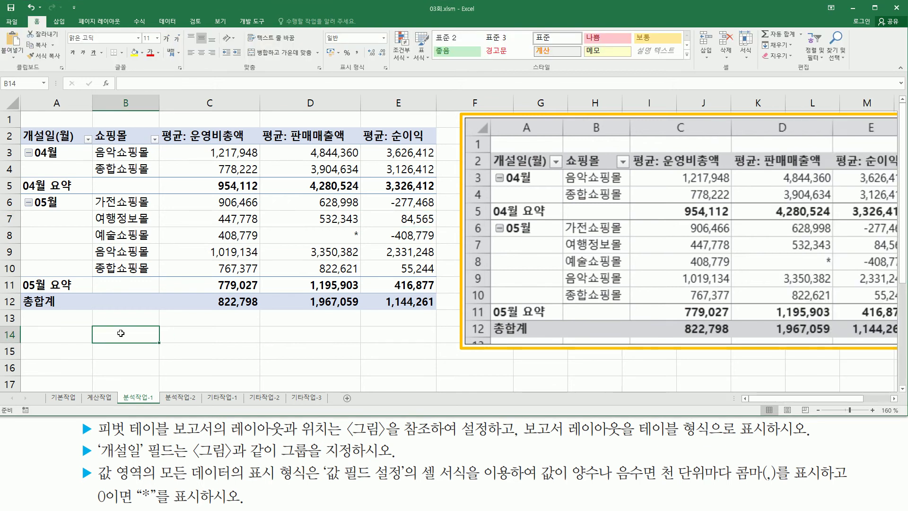
pyautogui.write('#,###;-#,###;"*"')
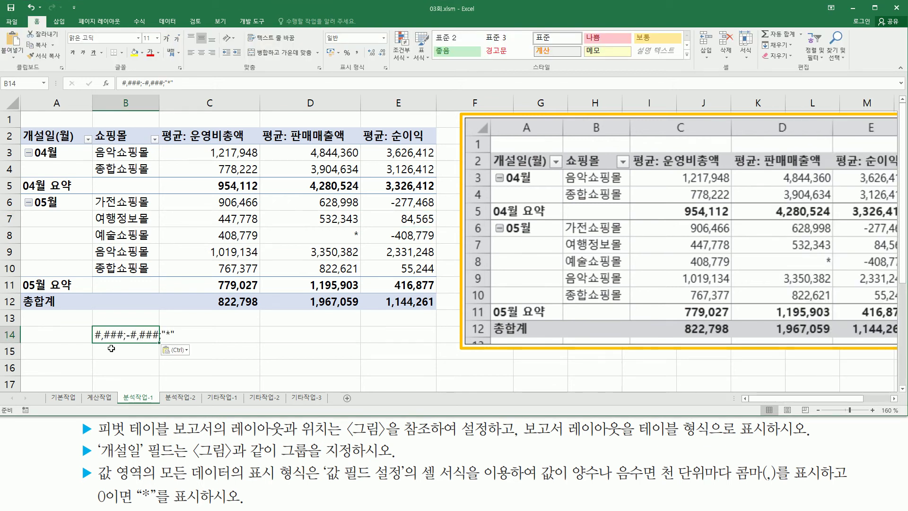
pyautogui.doubleClick(123, 334)
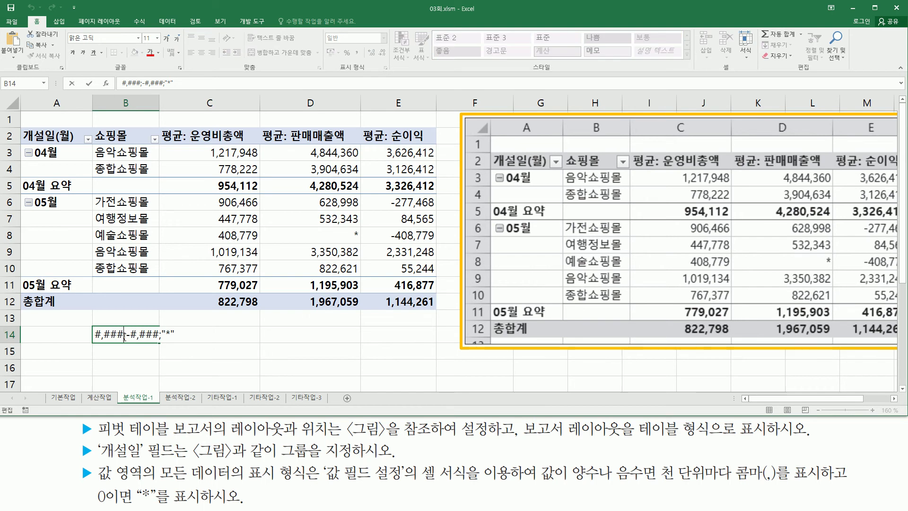
pyautogui.click(130, 334)
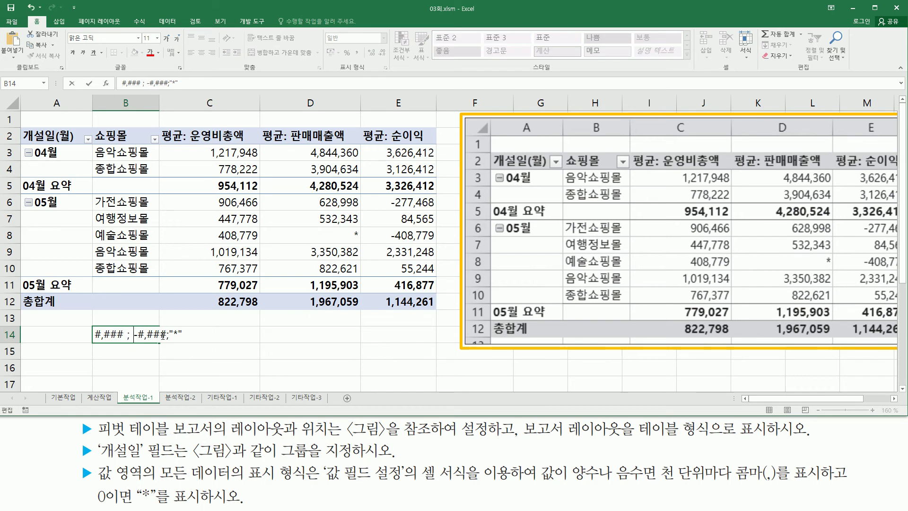
pyautogui.click(167, 334)
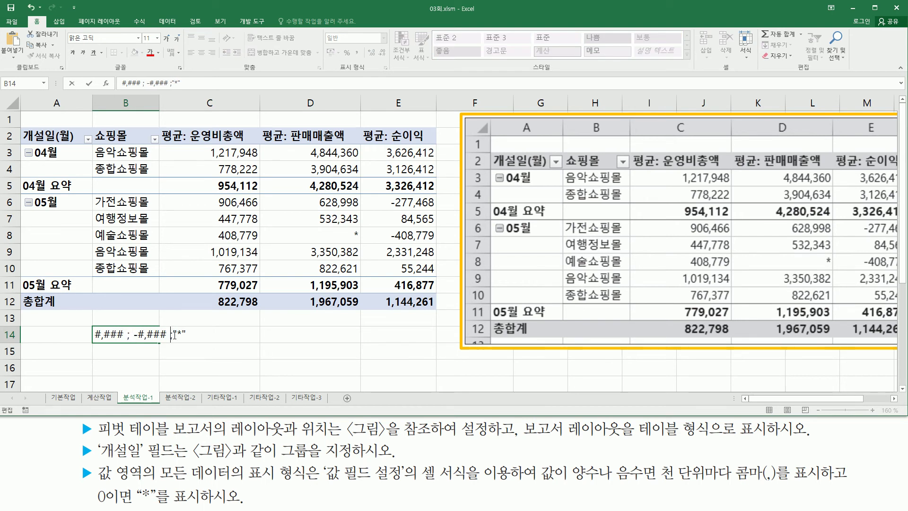
pyautogui.click(271, 340)
pyautogui.moveTo(92, 344); pyautogui.dragTo(188, 344)
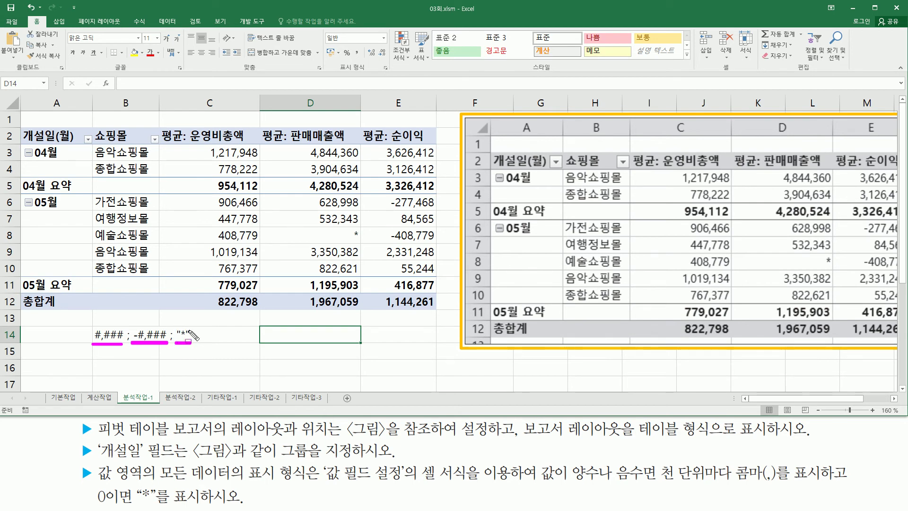
pyautogui.press('Escape')
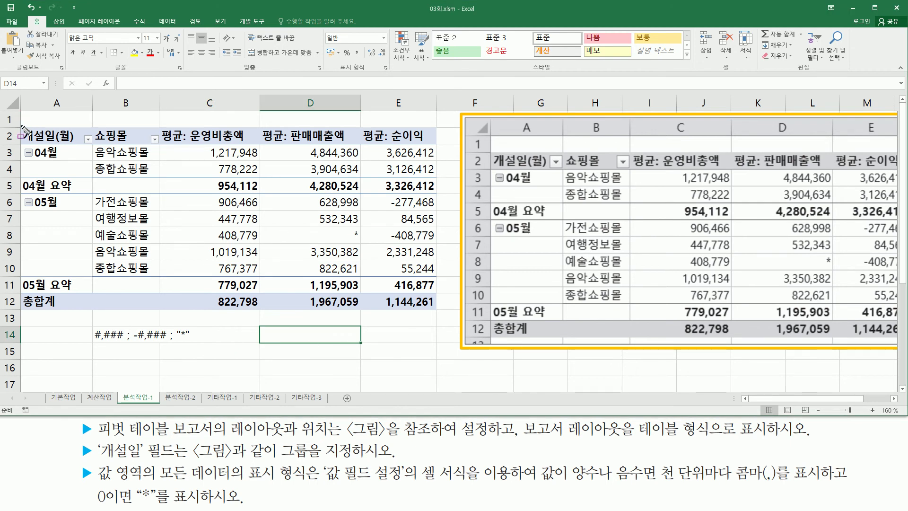
# Compare the finished PivotTable's row fields, average headings and formatted values with the reference report
pyautogui.moveTo(22, 128)
pyautogui.mouseDown()
pyautogui.moveTo(76, 146)
pyautogui.moveTo(78, 311)
pyautogui.mouseUp()
pyautogui.moveTo(493, 153)
pyautogui.mouseDown()
pyautogui.moveTo(513, 278)
pyautogui.moveTo(548, 347)
pyautogui.moveTo(552, 339)
pyautogui.mouseUp()
pyautogui.moveTo(88, 122)
pyautogui.mouseDown()
pyautogui.moveTo(148, 162)
pyautogui.moveTo(161, 191)
pyautogui.moveTo(165, 313)
pyautogui.mouseUp()
pyautogui.moveTo(566, 150)
pyautogui.mouseDown()
pyautogui.moveTo(609, 313)
pyautogui.moveTo(627, 335)
pyautogui.mouseUp()
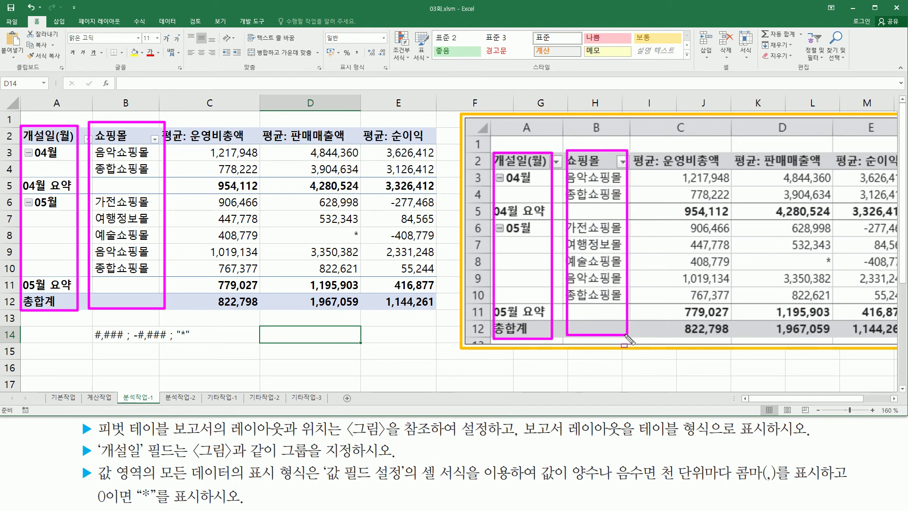
pyautogui.moveTo(164, 129)
pyautogui.mouseDown()
pyautogui.moveTo(176, 138)
pyautogui.moveTo(314, 148)
pyautogui.moveTo(433, 146)
pyautogui.mouseUp()
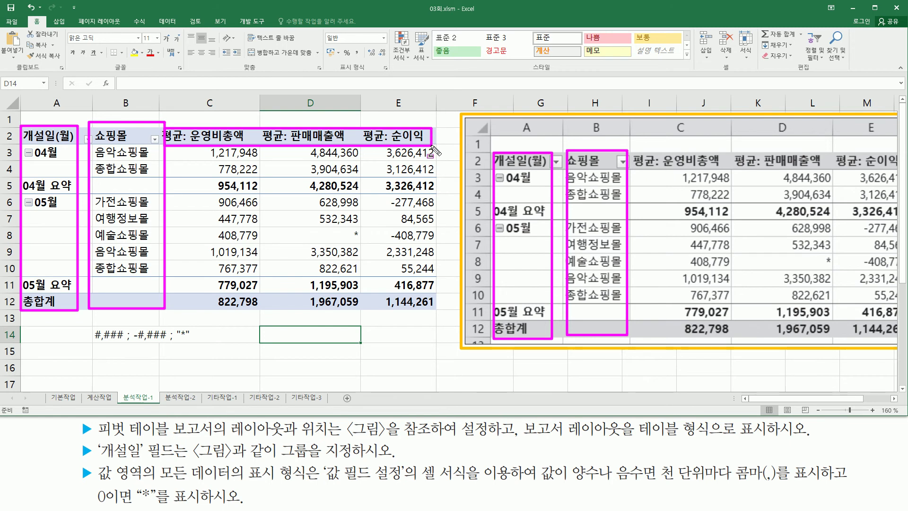
pyautogui.moveTo(629, 152)
pyautogui.mouseDown()
pyautogui.moveTo(763, 174)
pyautogui.moveTo(893, 170)
pyautogui.mouseUp()
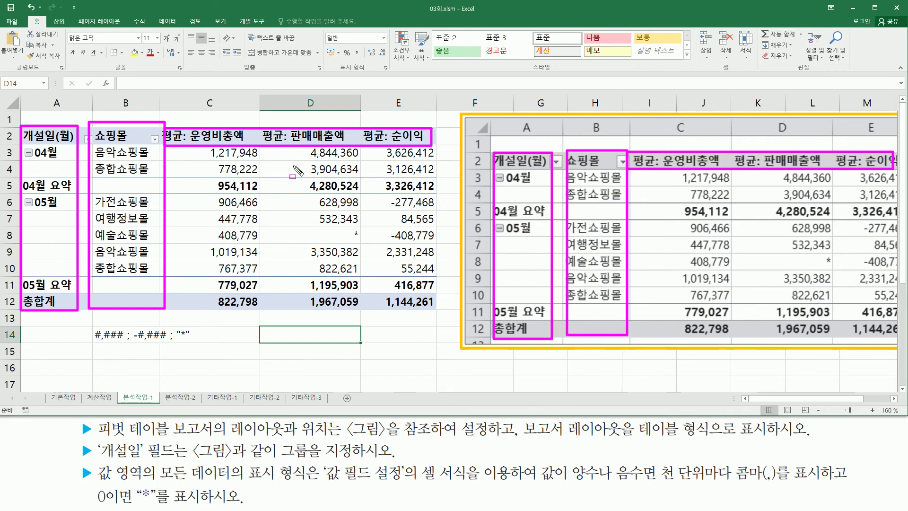
pyautogui.moveTo(205, 146); pyautogui.dragTo(438, 310)
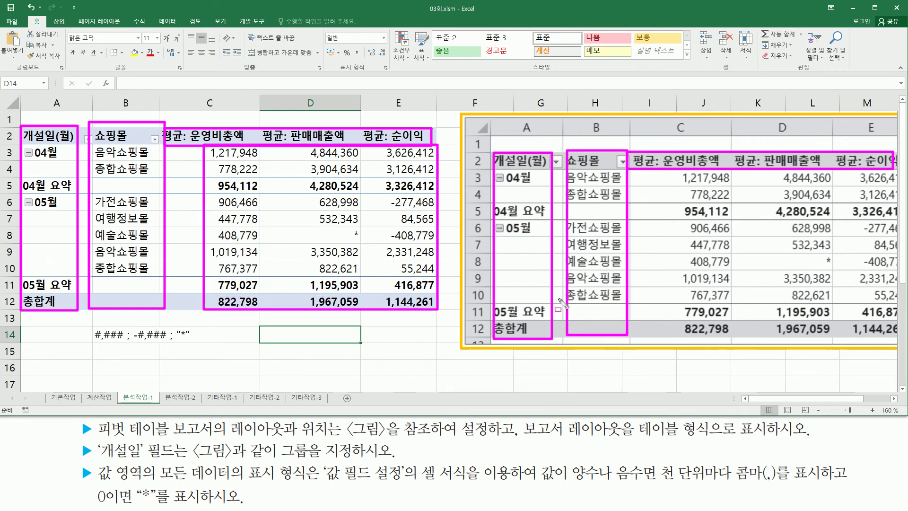
pyautogui.moveTo(661, 169); pyautogui.dragTo(896, 341)
pyautogui.press('Escape')
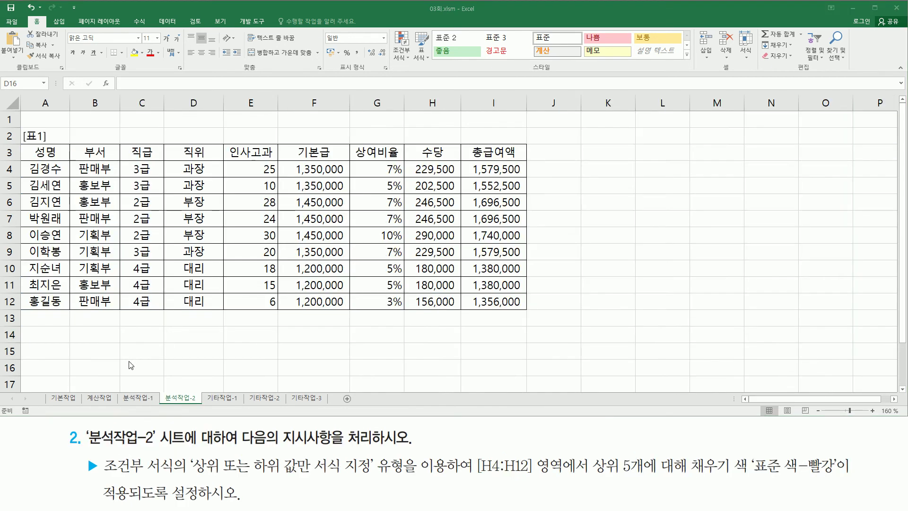
# Examine the conditional formatting instruction for the 분석작업-2 sheet, its rule type and the target range H4:H12 in the table
pyautogui.moveTo(84, 427); pyautogui.dragTo(161, 460)
pyautogui.moveTo(263, 453); pyautogui.dragTo(411, 452)
pyautogui.moveTo(160, 392); pyautogui.dragTo(202, 401)
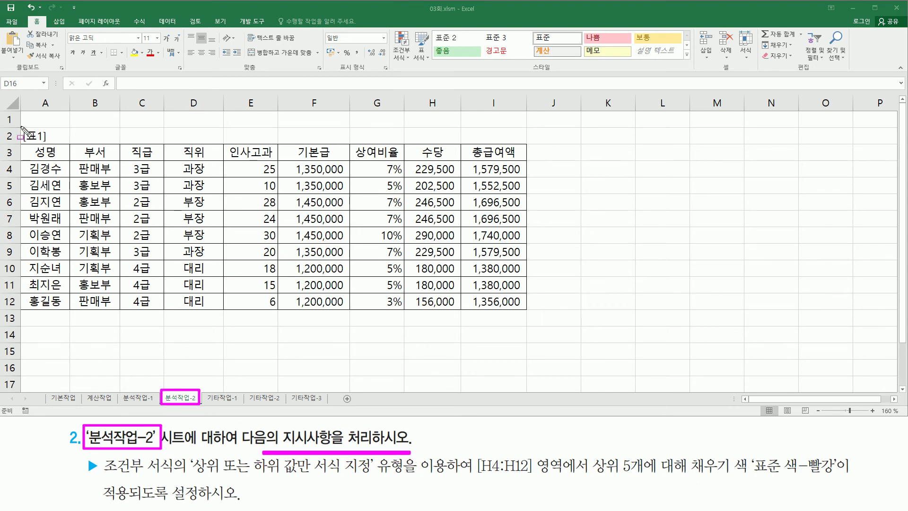
pyautogui.moveTo(21, 126)
pyautogui.mouseDown()
pyautogui.moveTo(23, 189)
pyautogui.moveTo(531, 319)
pyautogui.mouseUp()
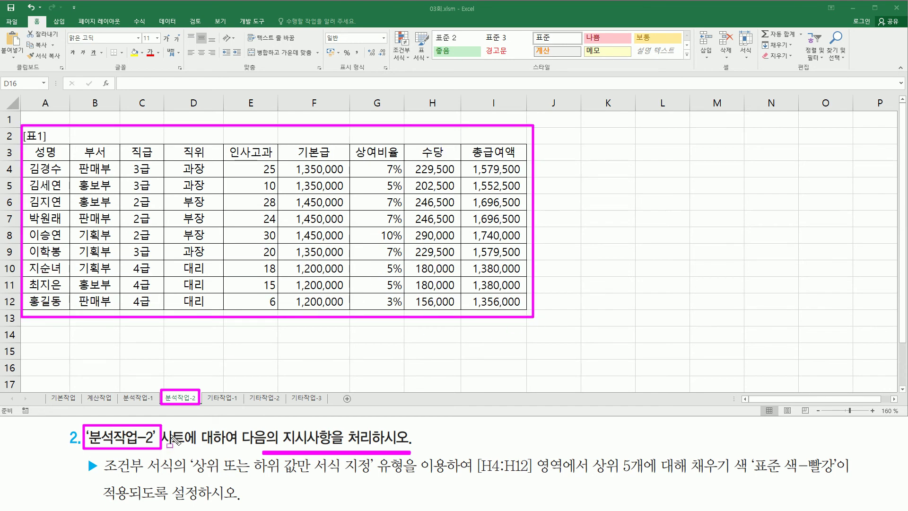
pyautogui.press('Escape')
pyautogui.moveTo(104, 473); pyautogui.dragTo(447, 480)
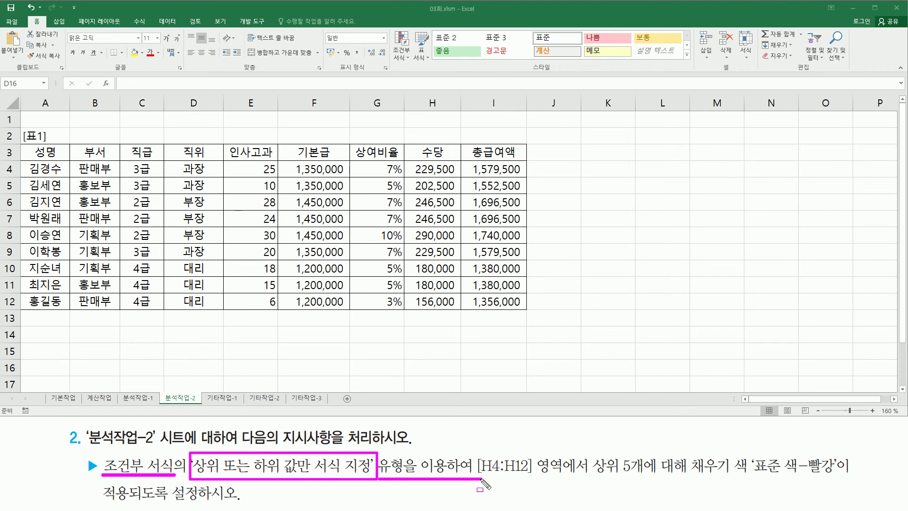
pyautogui.moveTo(476, 453)
pyautogui.mouseDown()
pyautogui.moveTo(490, 478)
pyautogui.moveTo(597, 489)
pyautogui.moveTo(592, 480)
pyautogui.mouseUp()
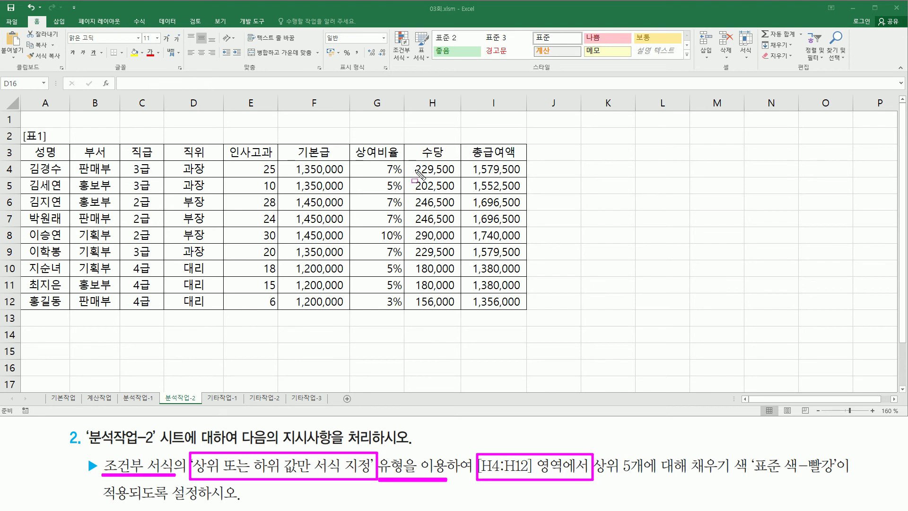
pyautogui.moveTo(410, 162)
pyautogui.mouseDown()
pyautogui.moveTo(419, 242)
pyautogui.moveTo(457, 312)
pyautogui.mouseUp()
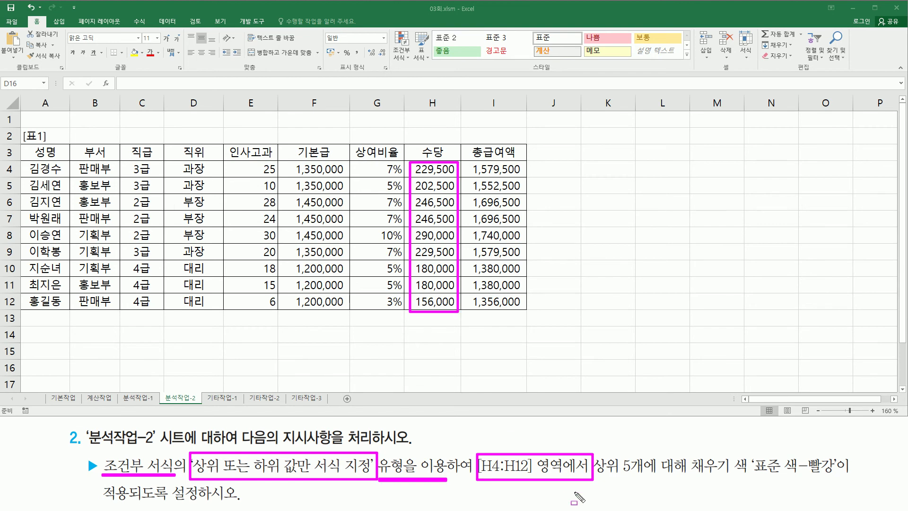
# Examine the instruction's top 5 condition and standard red fill colour against the 수당 values in H4:H12
pyautogui.moveTo(595, 480); pyautogui.dragTo(643, 480)
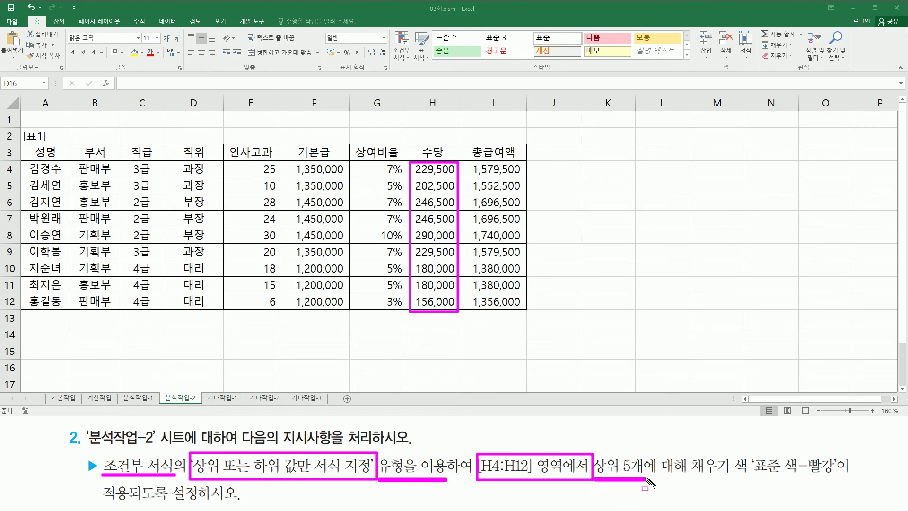
pyautogui.moveTo(692, 479); pyautogui.dragTo(838, 479)
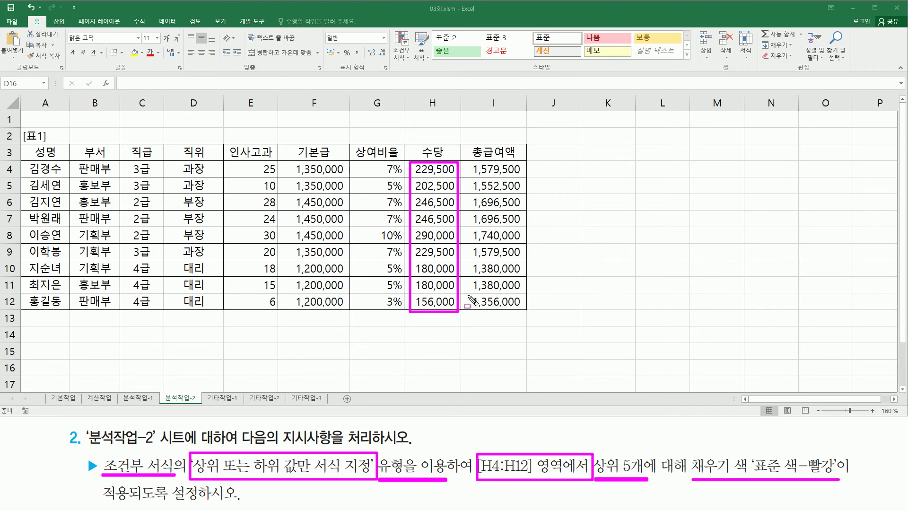
pyautogui.moveTo(425, 166); pyautogui.dragTo(434, 227)
pyautogui.moveTo(442, 271); pyautogui.dragTo(449, 307)
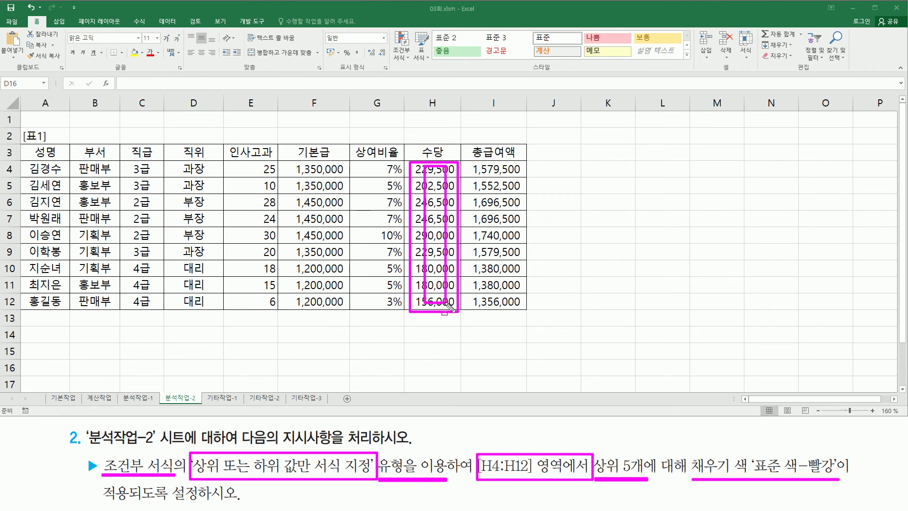
# Start a new conditional formatting rule for H4:H12 with the rule type 상위 또는 하위 값만 서식 지정
pyautogui.moveTo(433, 171); pyautogui.dragTo(437, 302)
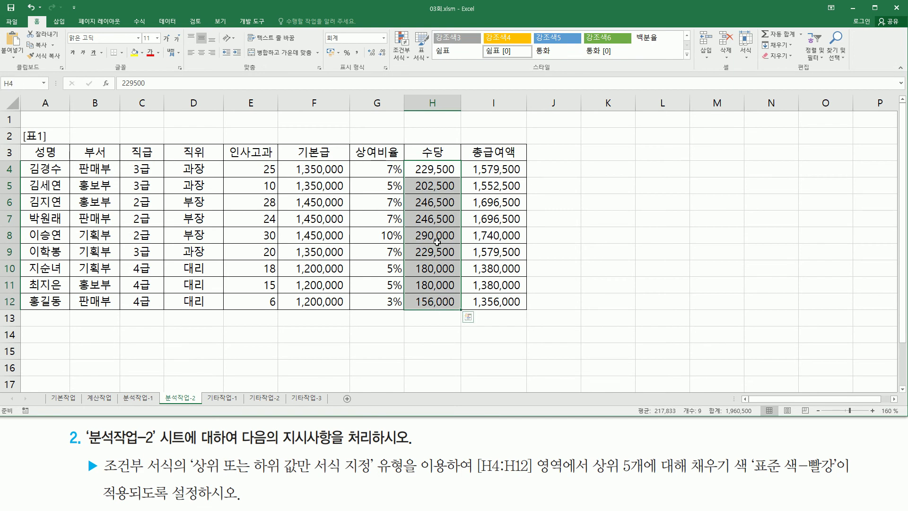
pyautogui.moveTo(30, 16); pyautogui.dragTo(45, 27)
pyautogui.moveTo(384, 26); pyautogui.dragTo(410, 60)
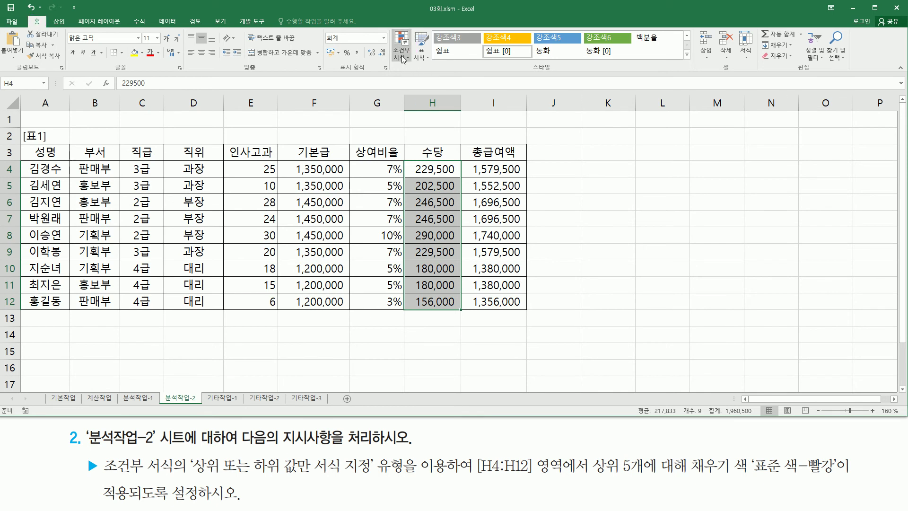
pyautogui.click(402, 57)
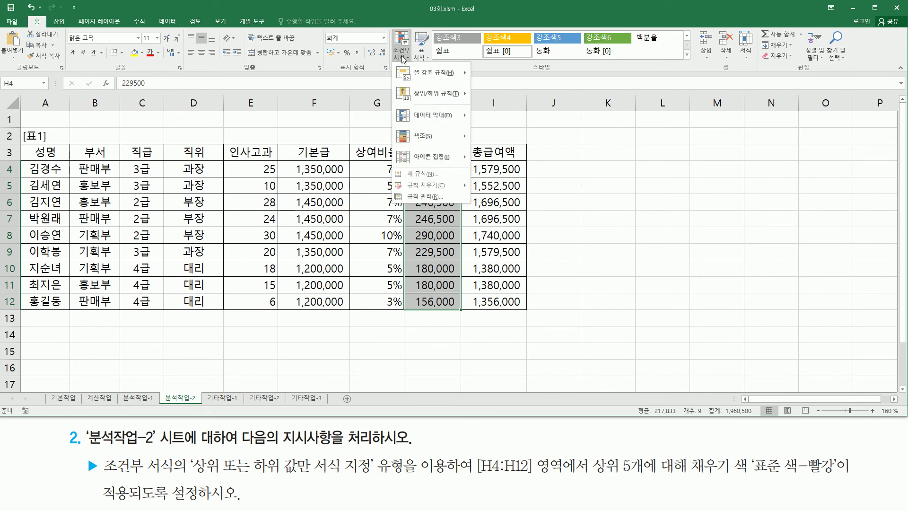
pyautogui.click(421, 175)
pyautogui.moveTo(195, 479); pyautogui.dragTo(410, 481)
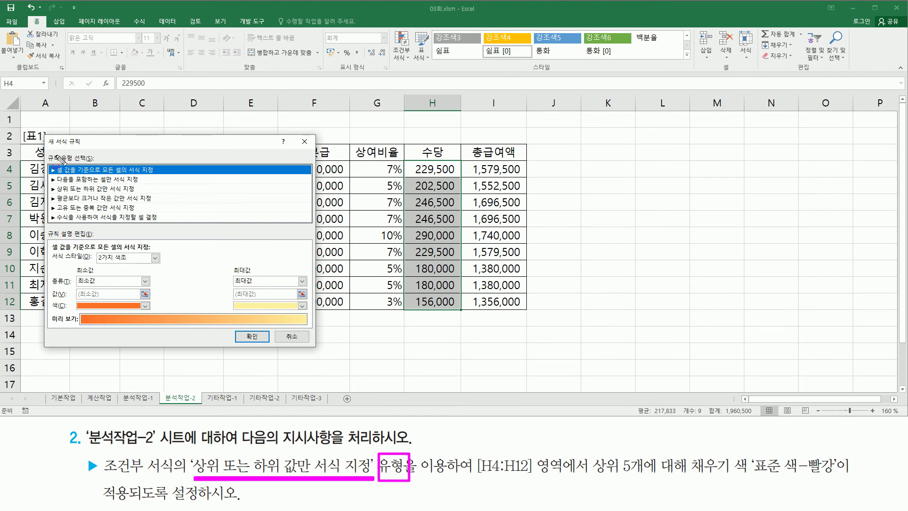
pyautogui.moveTo(55, 205)
pyautogui.mouseDown()
pyautogui.moveTo(147, 204)
pyautogui.moveTo(152, 194)
pyautogui.mouseUp()
pyautogui.click(125, 190)
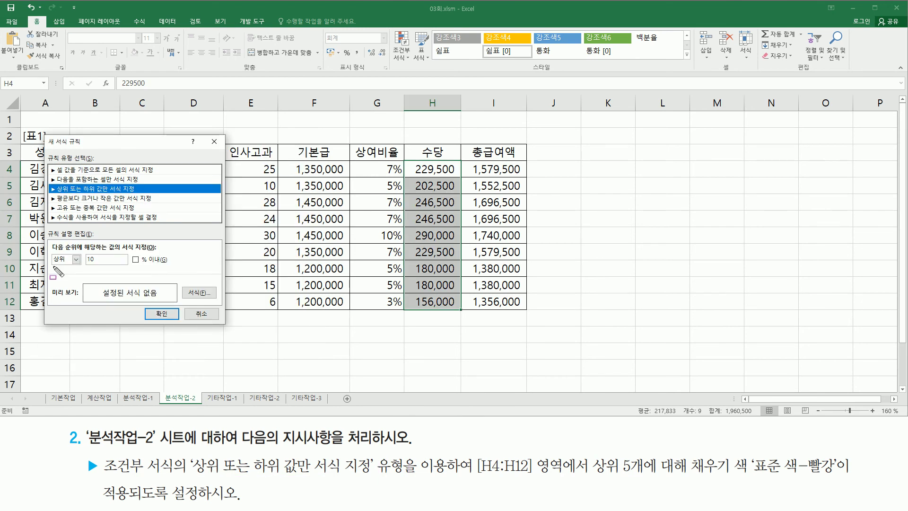
# Set the rule's ranking condition to 상위 with a count of 5
pyautogui.moveTo(49, 266); pyautogui.dragTo(92, 266)
pyautogui.moveTo(594, 449); pyautogui.dragTo(646, 481)
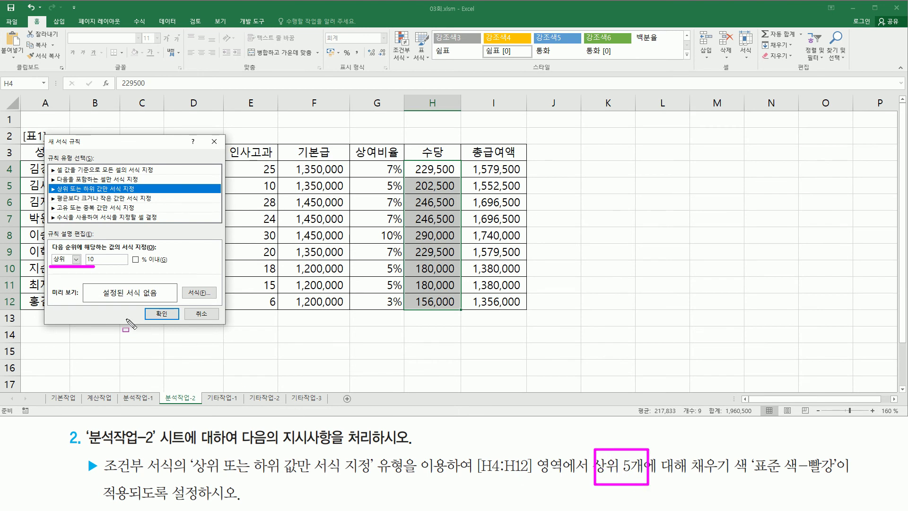
pyautogui.click(114, 261)
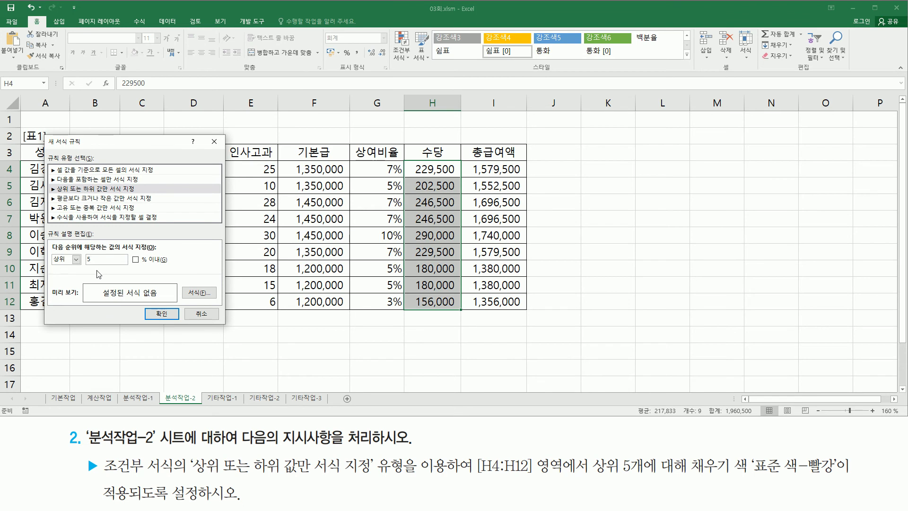
pyautogui.moveTo(47, 254); pyautogui.dragTo(105, 273)
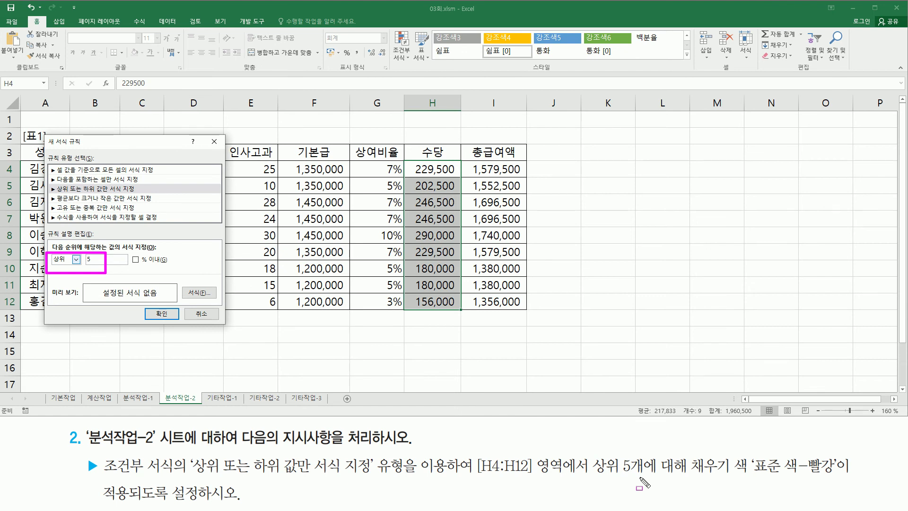
# Try the % 이내 option on the rule's ranking condition and turn it back off
pyautogui.moveTo(131, 254)
pyautogui.mouseDown()
pyautogui.moveTo(137, 266)
pyautogui.moveTo(162, 263)
pyautogui.mouseUp()
pyautogui.click(135, 259)
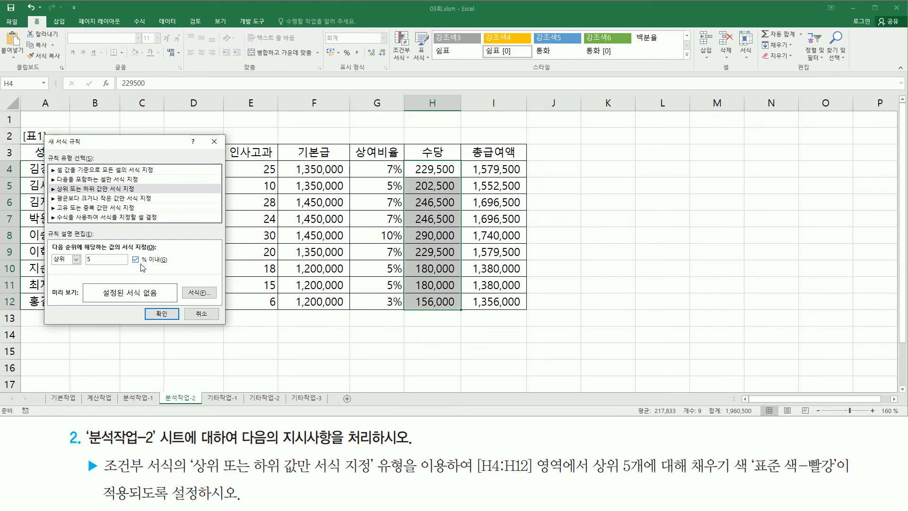
pyautogui.moveTo(49, 269); pyautogui.dragTo(176, 268)
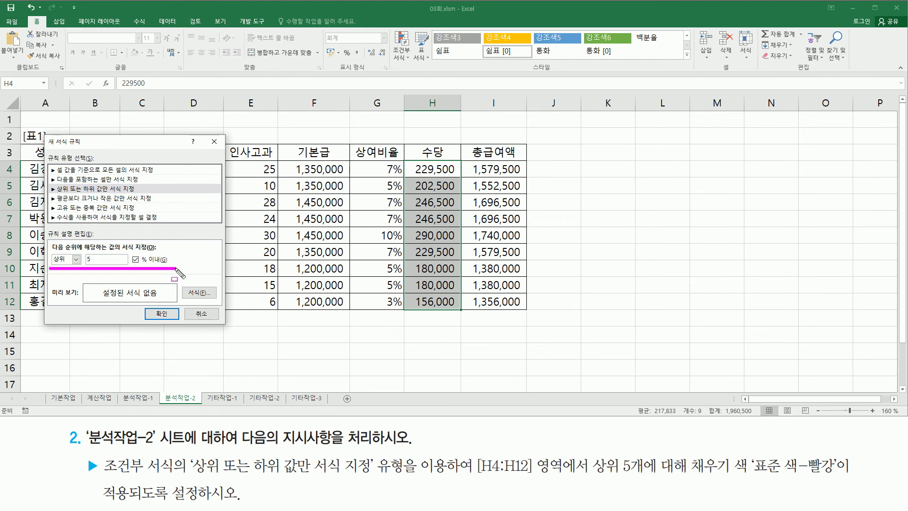
pyautogui.press('Escape')
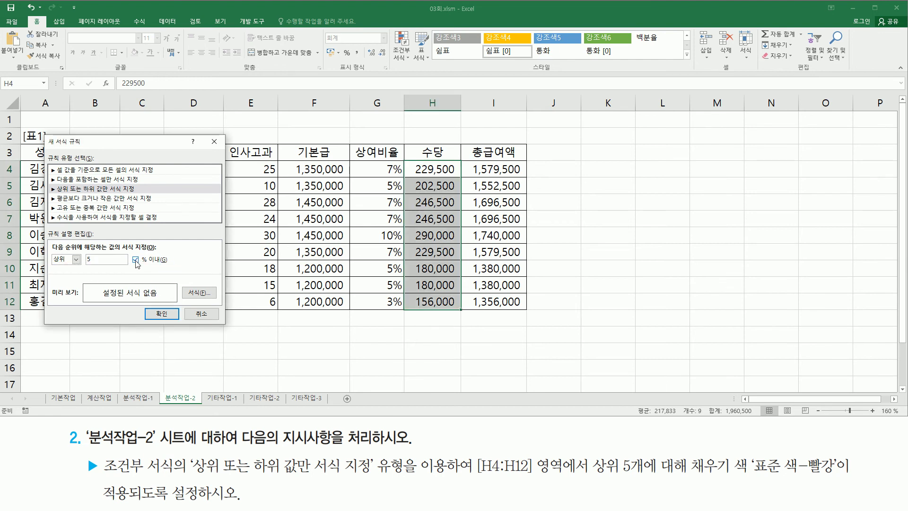
pyautogui.click(136, 259)
pyautogui.moveTo(49, 251); pyautogui.dragTo(107, 267)
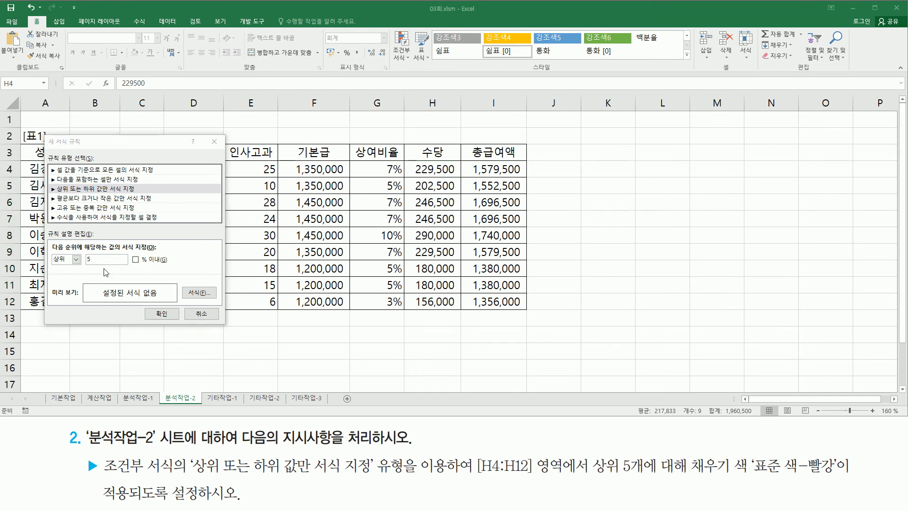
# Give the rule a standard red (빨강) background fill and apply it to the 수당 values
pyautogui.click(199, 293)
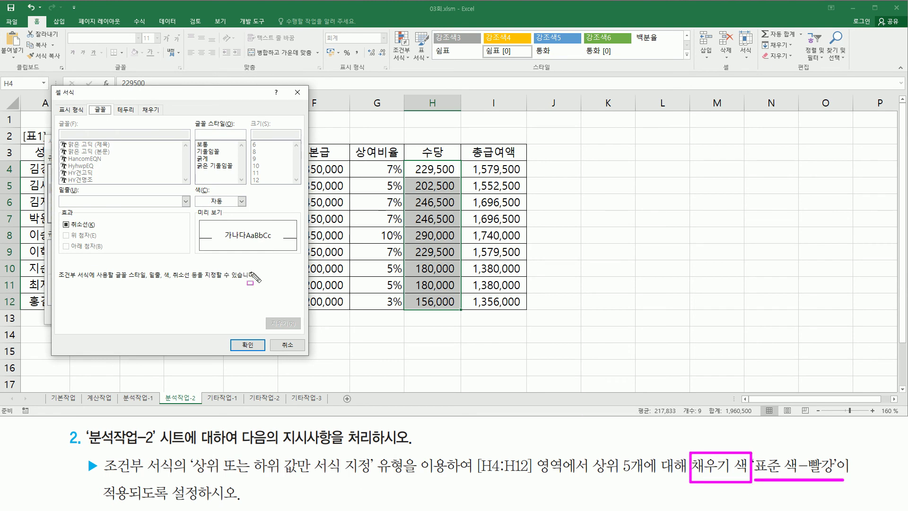
pyautogui.click(151, 110)
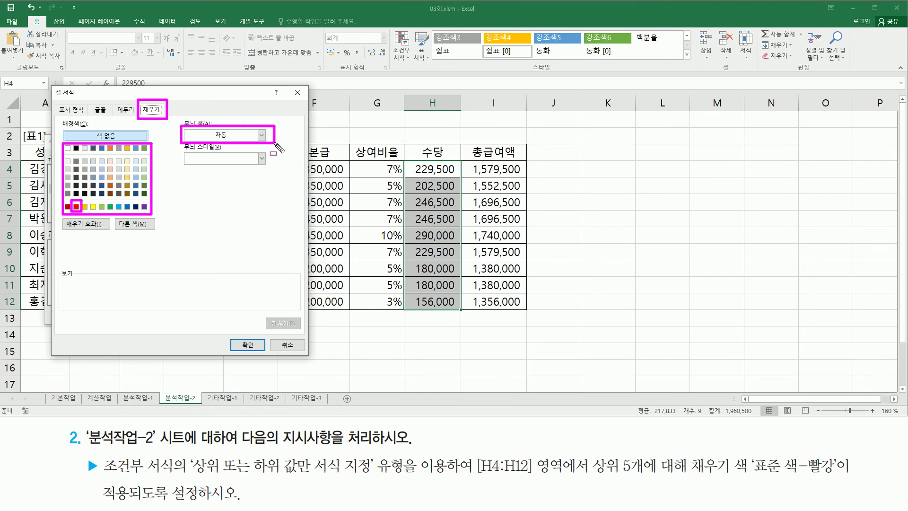
pyautogui.click(261, 135)
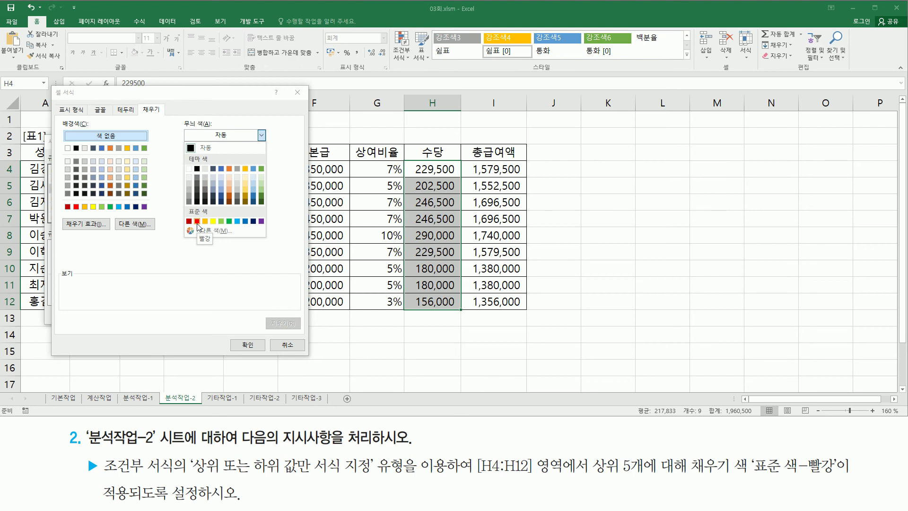
pyautogui.click(73, 215)
pyautogui.click(76, 207)
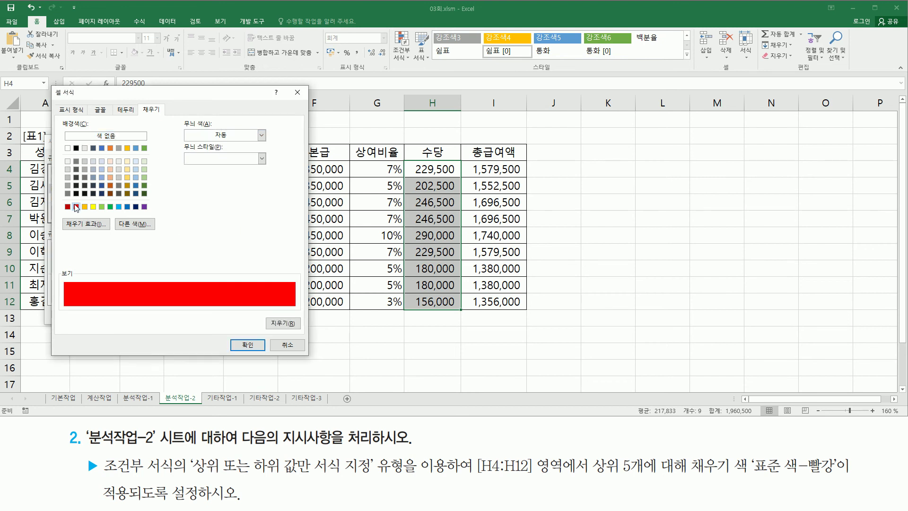
pyautogui.click(247, 344)
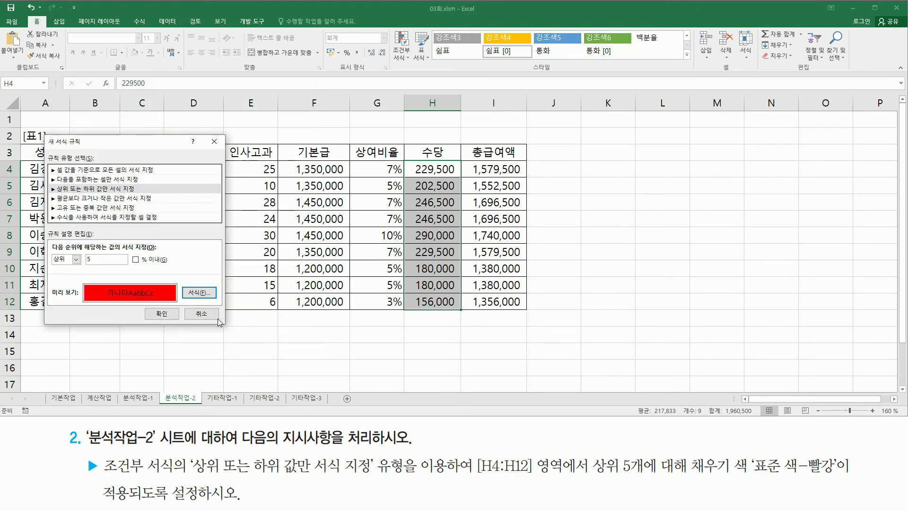
pyautogui.click(164, 315)
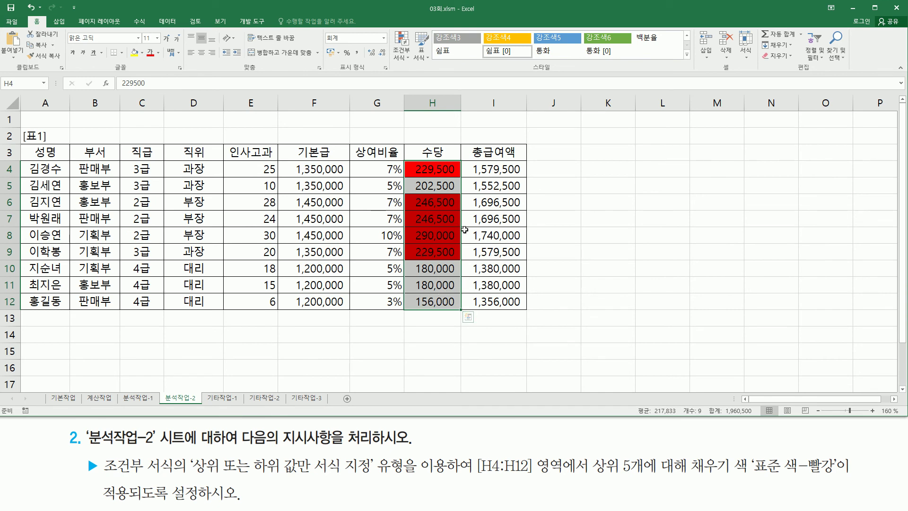
pyautogui.click(551, 230)
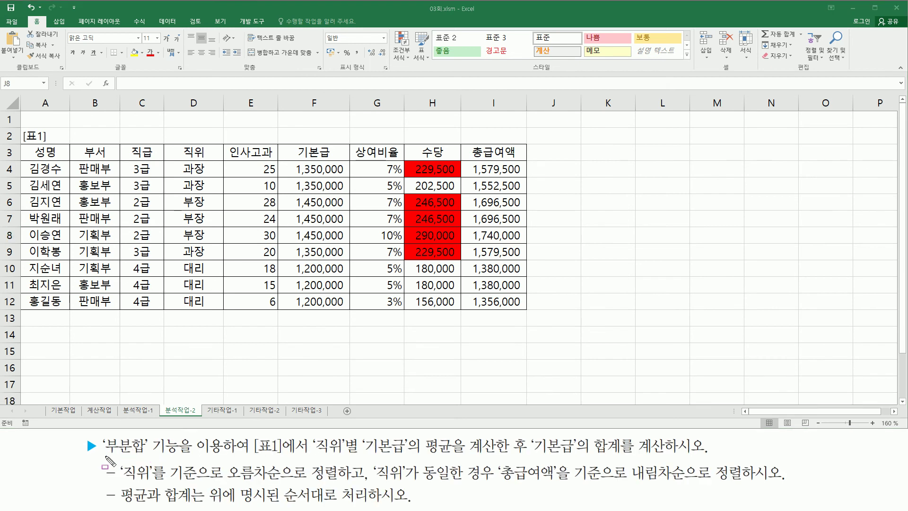
# Examine the 부분합 instruction for 표1: its grouping field, sort criteria, and the order of the 기본급 average and sum
pyautogui.moveTo(103, 457); pyautogui.dragTo(172, 456)
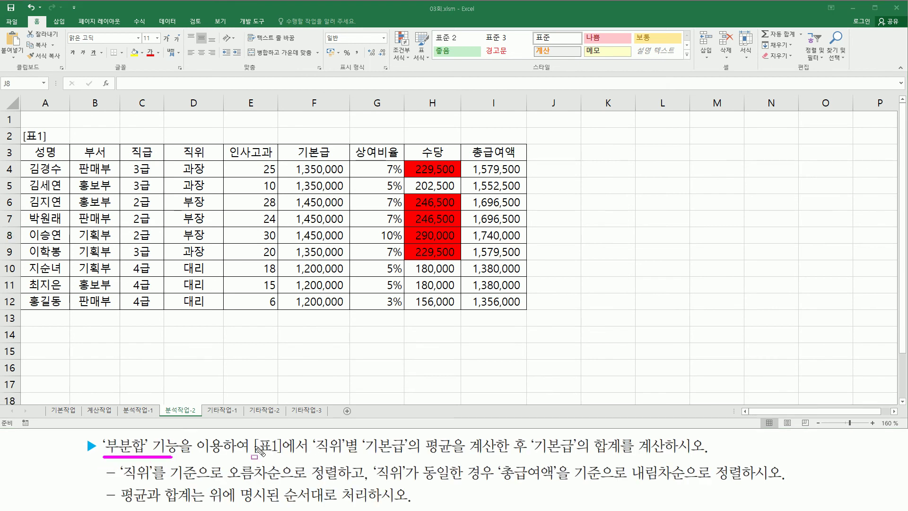
pyautogui.moveTo(247, 434)
pyautogui.mouseDown()
pyautogui.moveTo(302, 457)
pyautogui.moveTo(528, 456)
pyautogui.mouseUp()
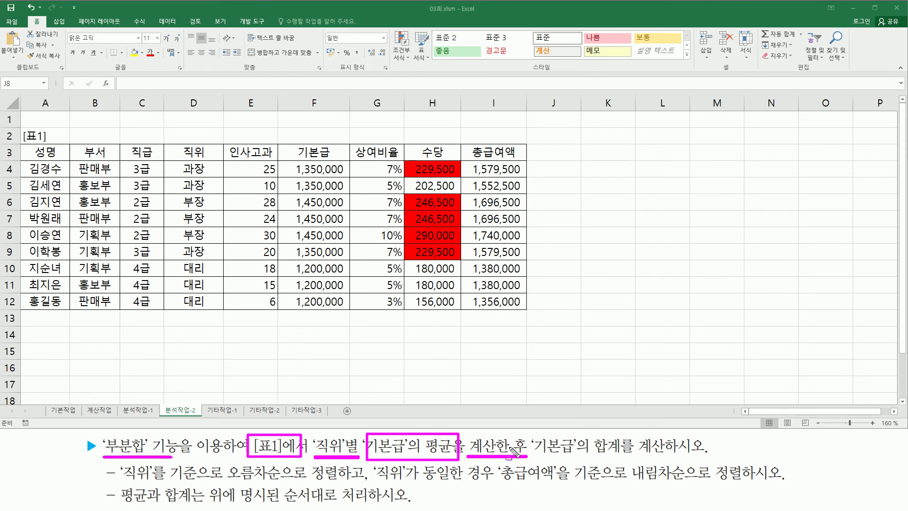
pyautogui.moveTo(532, 436)
pyautogui.mouseDown()
pyautogui.moveTo(610, 434)
pyautogui.moveTo(622, 458)
pyautogui.mouseUp()
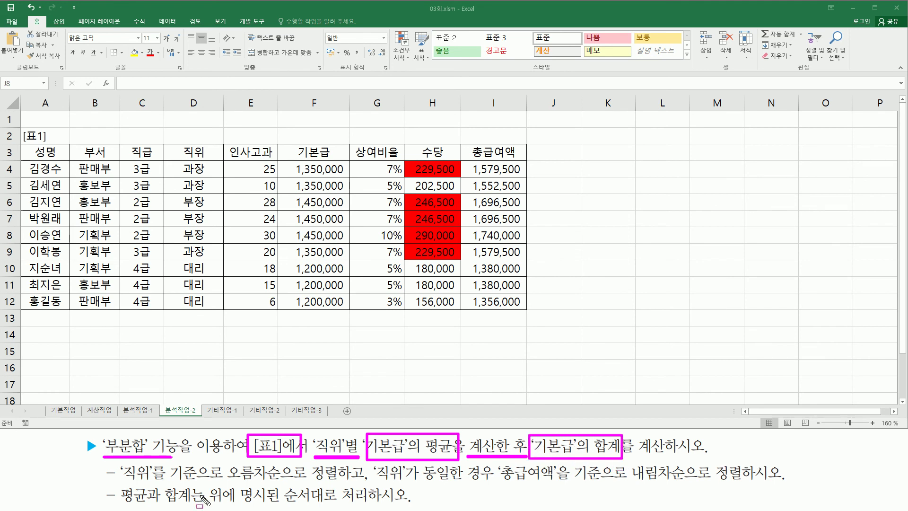
pyautogui.moveTo(124, 484)
pyautogui.mouseDown()
pyautogui.moveTo(222, 481)
pyautogui.moveTo(142, 464)
pyautogui.moveTo(122, 482)
pyautogui.mouseUp()
pyautogui.moveTo(226, 479)
pyautogui.mouseDown()
pyautogui.moveTo(446, 484)
pyautogui.moveTo(494, 466)
pyautogui.moveTo(498, 481)
pyautogui.moveTo(747, 481)
pyautogui.mouseUp()
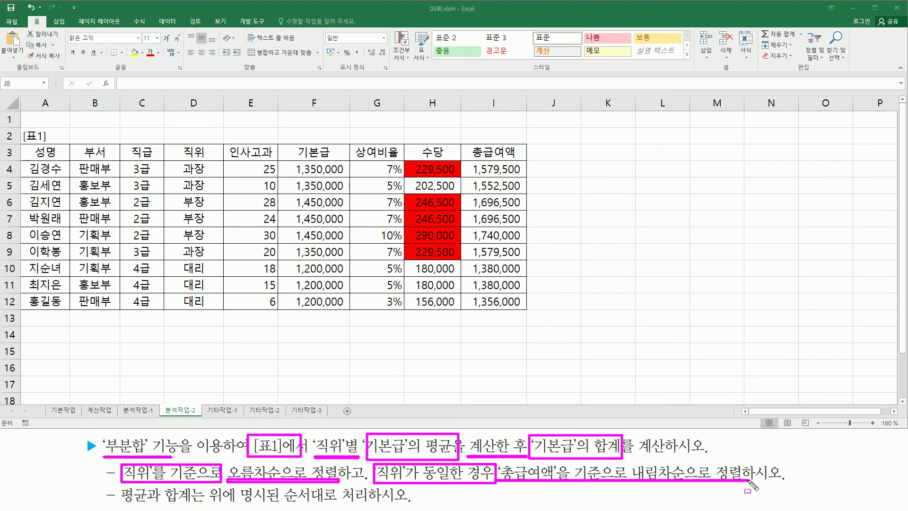
pyautogui.moveTo(209, 504); pyautogui.dragTo(398, 503)
pyautogui.press('Escape')
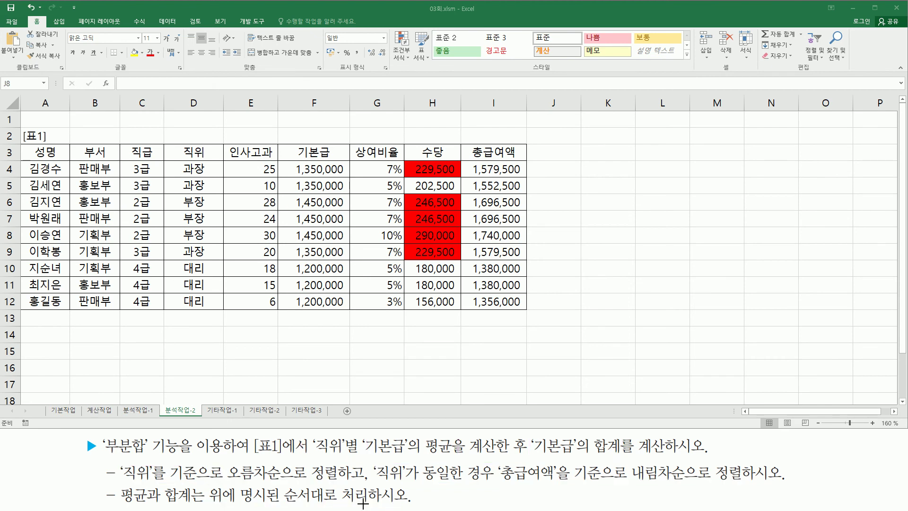
pyautogui.moveTo(209, 504); pyautogui.dragTo(404, 503)
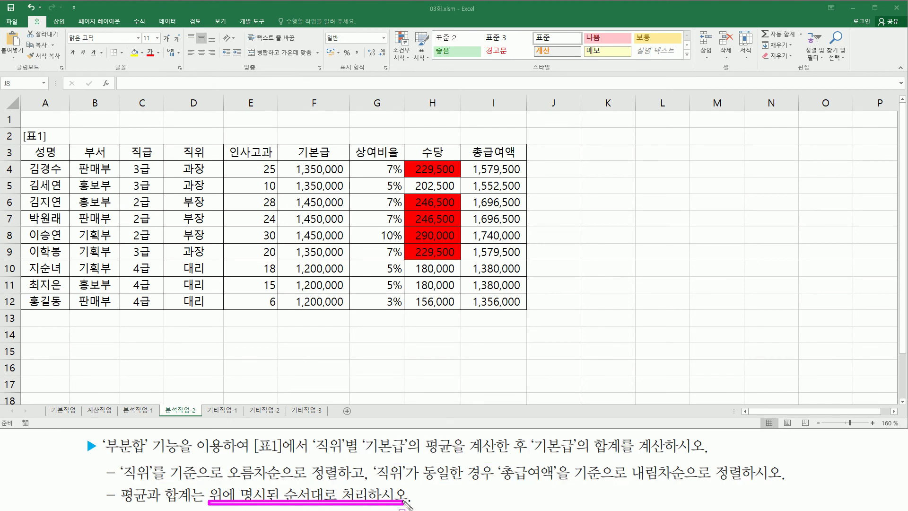
pyautogui.moveTo(364, 432)
pyautogui.mouseDown()
pyautogui.moveTo(539, 458)
pyautogui.moveTo(528, 458)
pyautogui.mouseUp()
pyautogui.moveTo(467, 455); pyautogui.dragTo(626, 458)
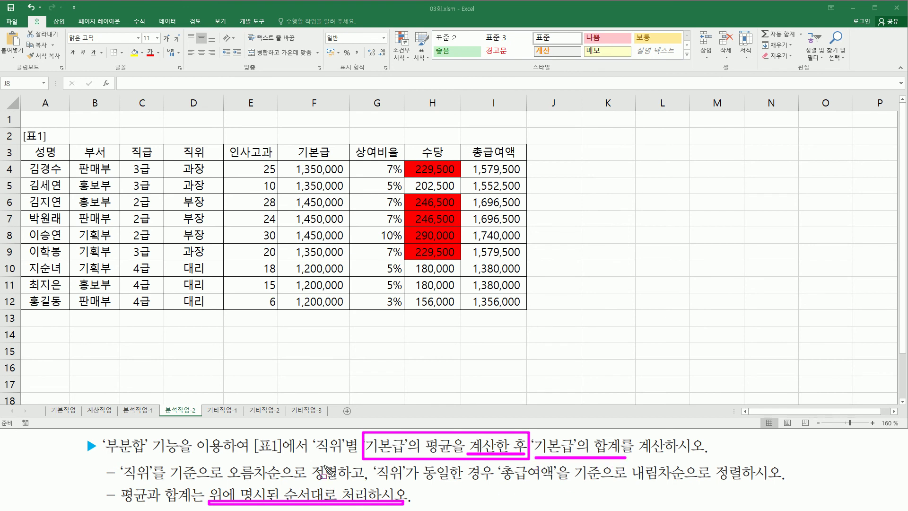
pyautogui.press('Escape')
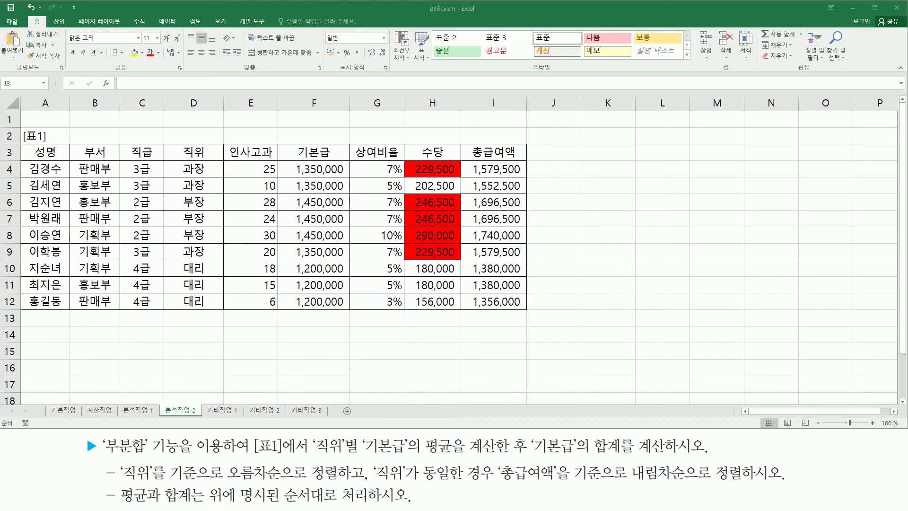
# Open a custom sort on the 표1 range A3:I12 with 직위 in 오름차순 as the first sort criterion
pyautogui.click(43, 151)
pyautogui.moveTo(93, 152); pyautogui.dragTo(477, 303)
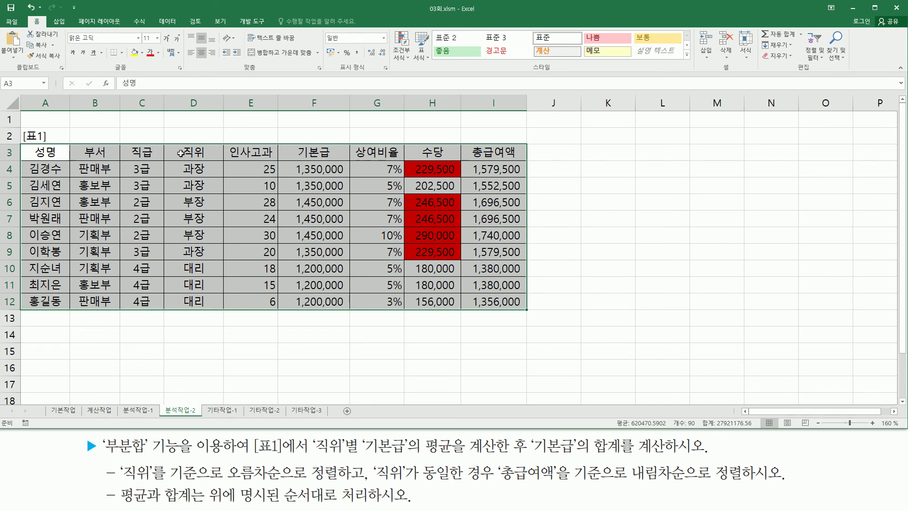
pyautogui.click(169, 22)
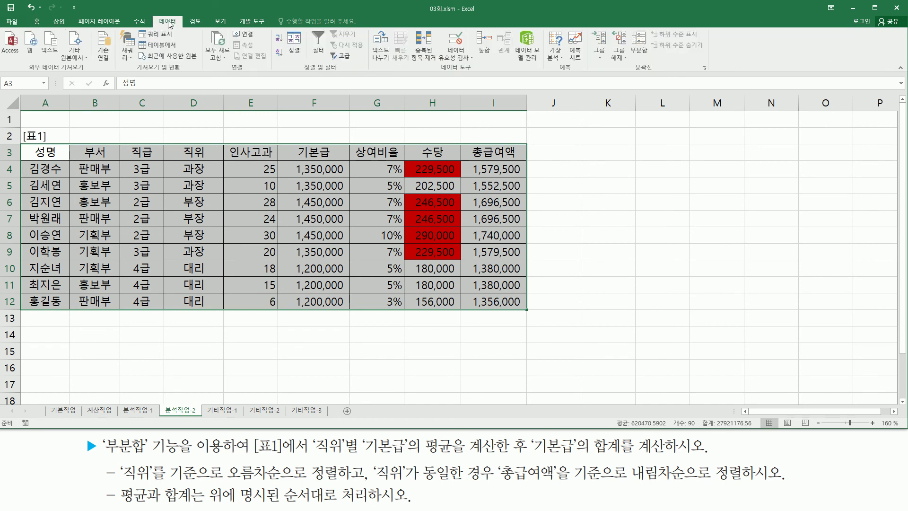
pyautogui.click(295, 47)
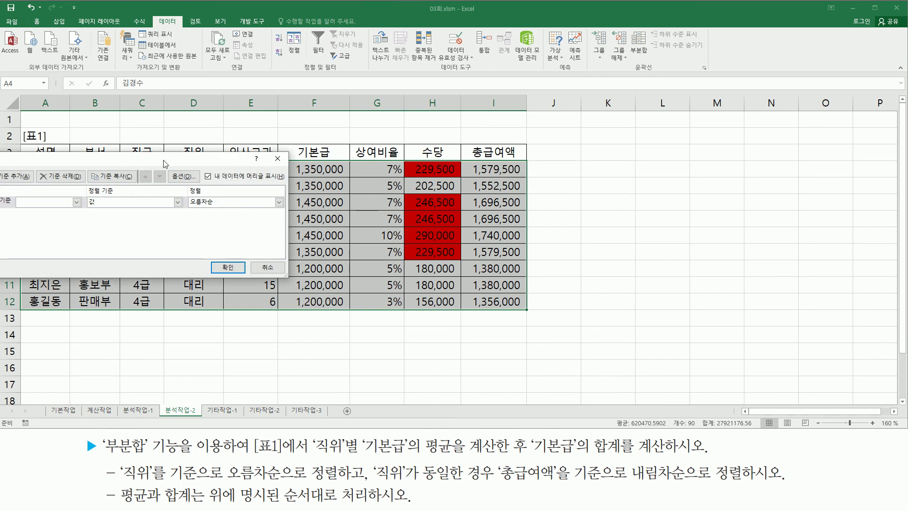
pyautogui.moveTo(165, 164); pyautogui.dragTo(444, 201)
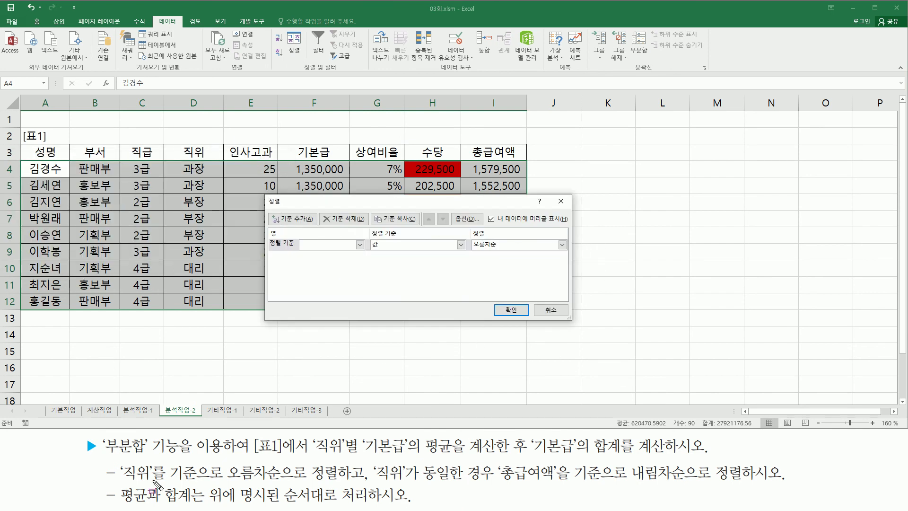
pyautogui.moveTo(121, 482)
pyautogui.mouseDown()
pyautogui.moveTo(161, 464)
pyautogui.moveTo(284, 462)
pyautogui.mouseUp()
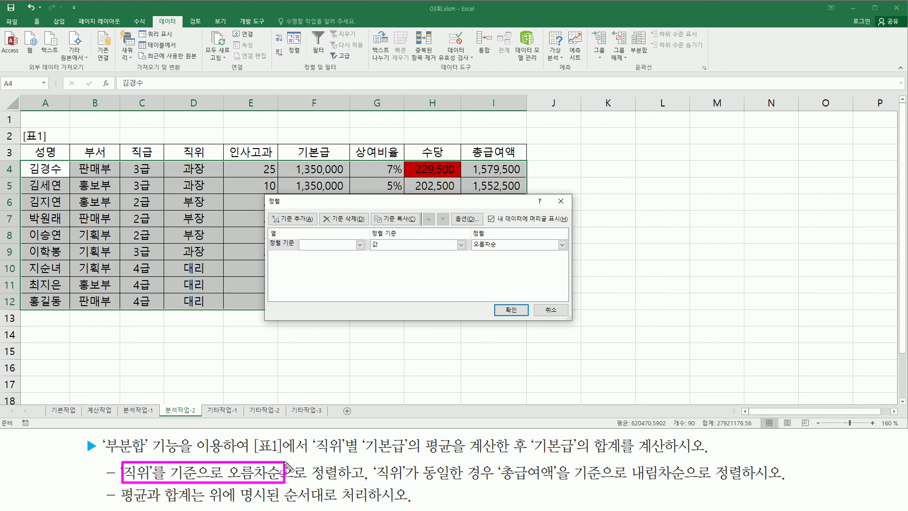
pyautogui.press('Escape')
pyautogui.click(317, 244)
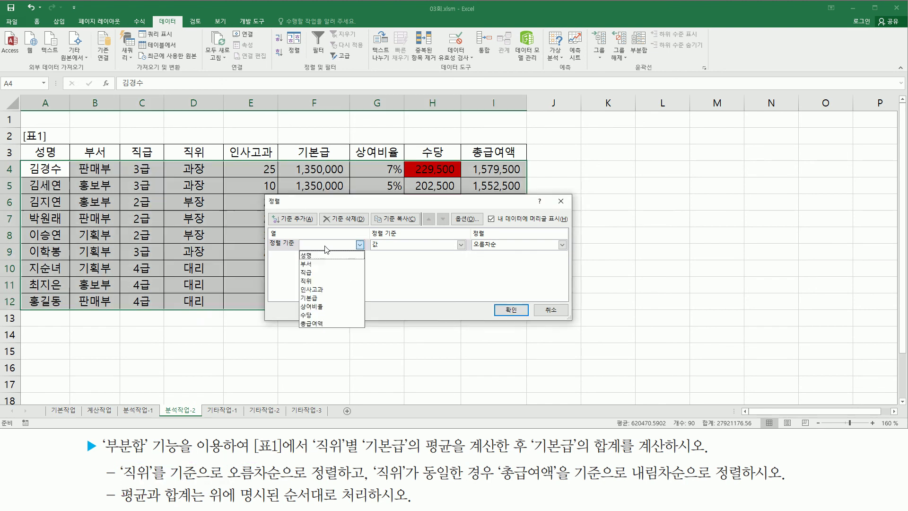
pyautogui.click(321, 278)
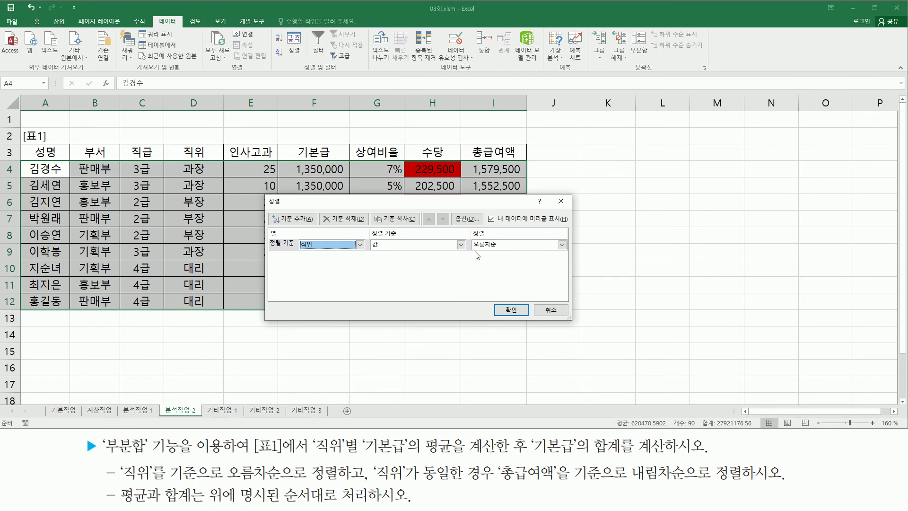
pyautogui.moveTo(472, 238); pyautogui.dragTo(504, 251)
# Add 총급여액 in 내림차순 as the second sort criterion and apply the sort to 표1
pyautogui.moveTo(373, 460); pyautogui.dragTo(553, 483)
pyautogui.moveTo(625, 484); pyautogui.dragTo(717, 484)
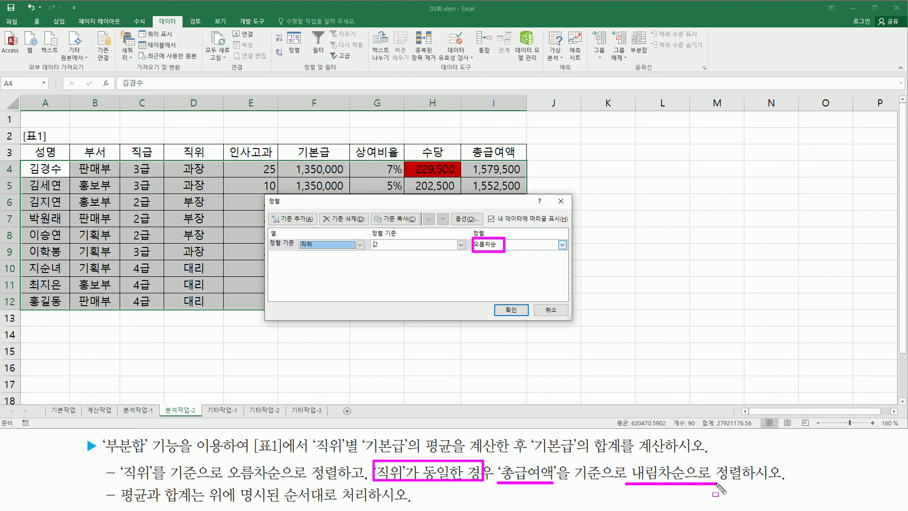
pyautogui.moveTo(278, 210); pyautogui.dragTo(315, 231)
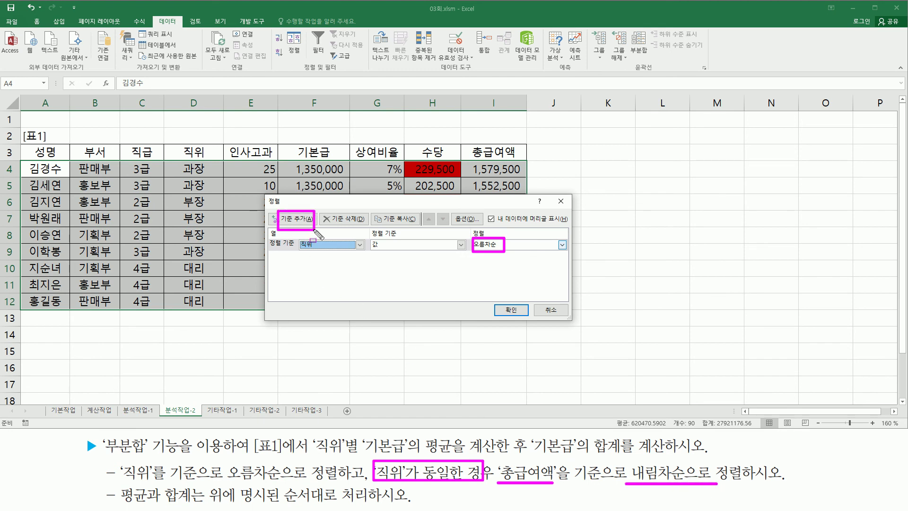
pyautogui.press('Escape')
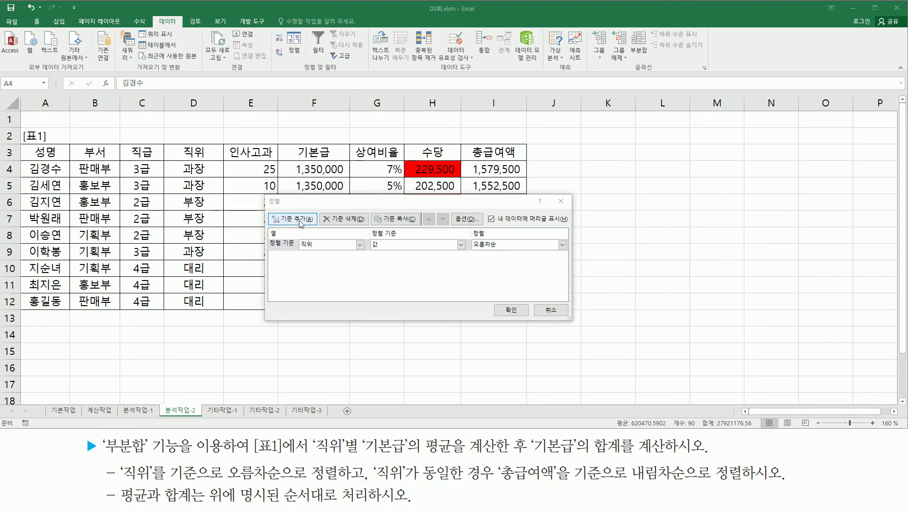
pyautogui.click(299, 219)
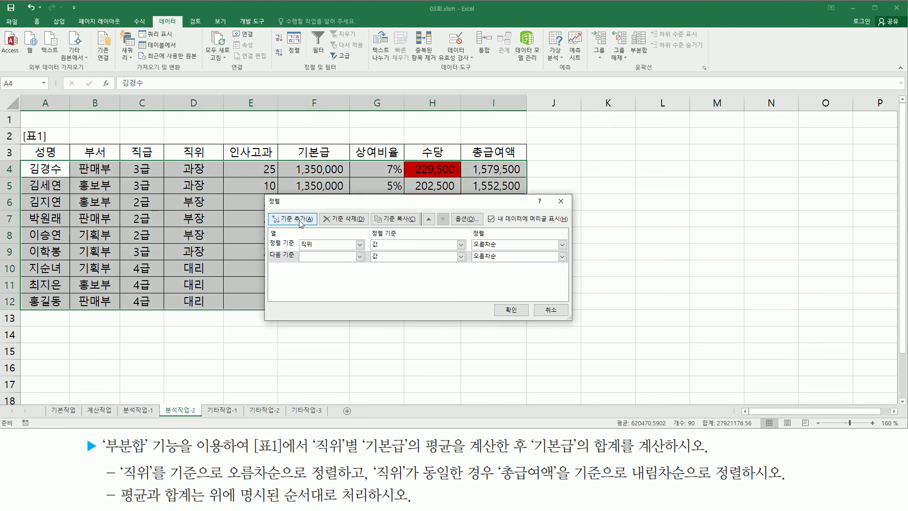
pyautogui.click(324, 259)
pyautogui.click(326, 339)
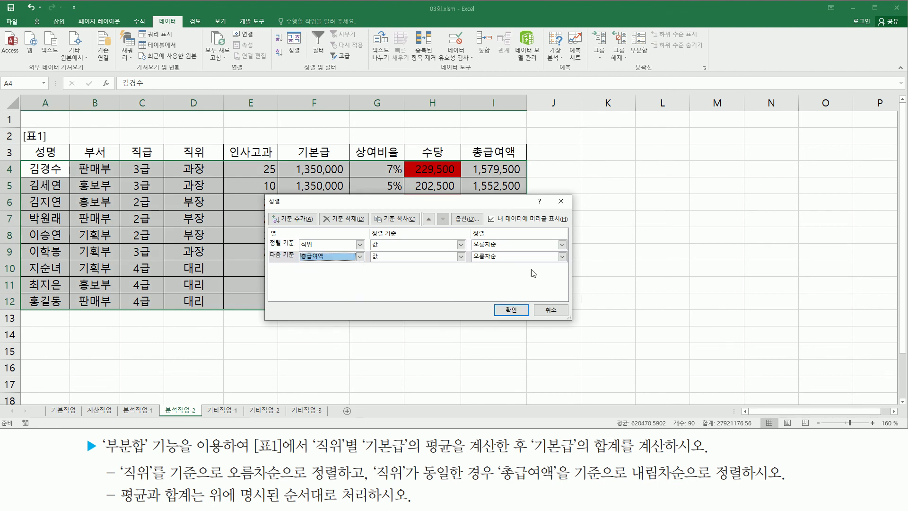
pyautogui.click(496, 256)
pyautogui.click(487, 270)
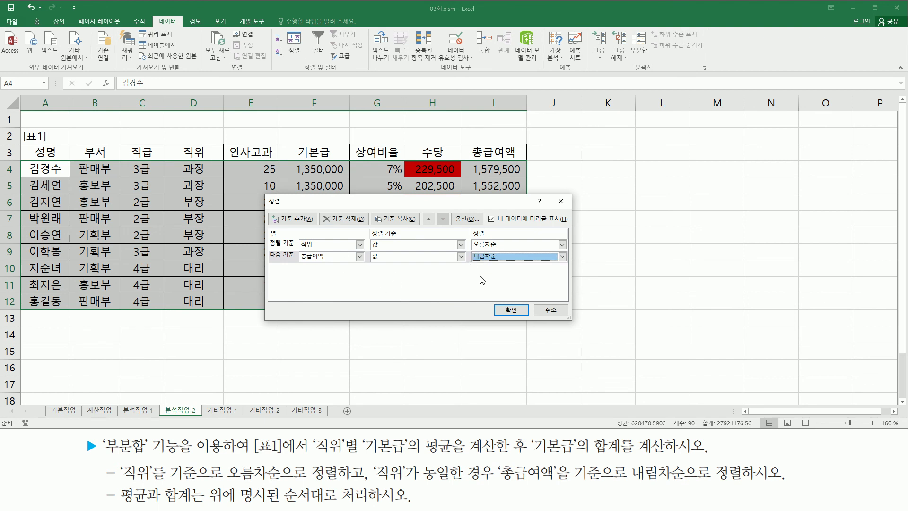
pyautogui.click(511, 310)
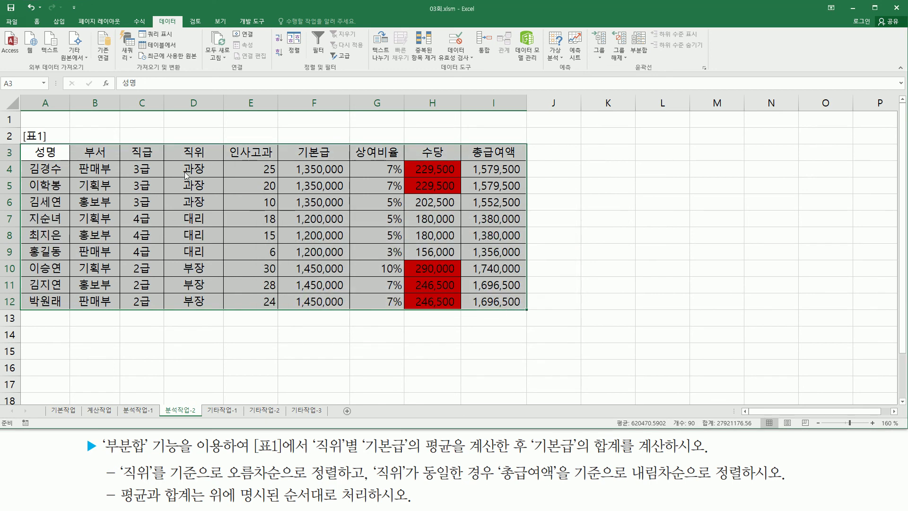
pyautogui.moveTo(176, 158)
pyautogui.mouseDown()
pyautogui.moveTo(218, 209)
pyautogui.moveTo(189, 235)
pyautogui.moveTo(215, 261)
pyautogui.moveTo(208, 311)
pyautogui.mouseUp()
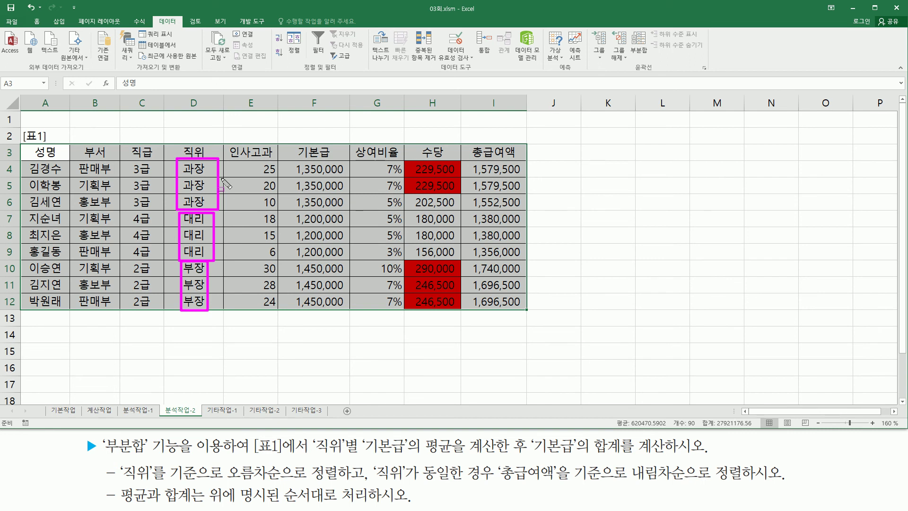
pyautogui.moveTo(466, 160)
pyautogui.mouseDown()
pyautogui.moveTo(485, 194)
pyautogui.moveTo(514, 209)
pyautogui.moveTo(529, 258)
pyautogui.mouseUp()
pyautogui.moveTo(468, 263); pyautogui.dragTo(523, 325)
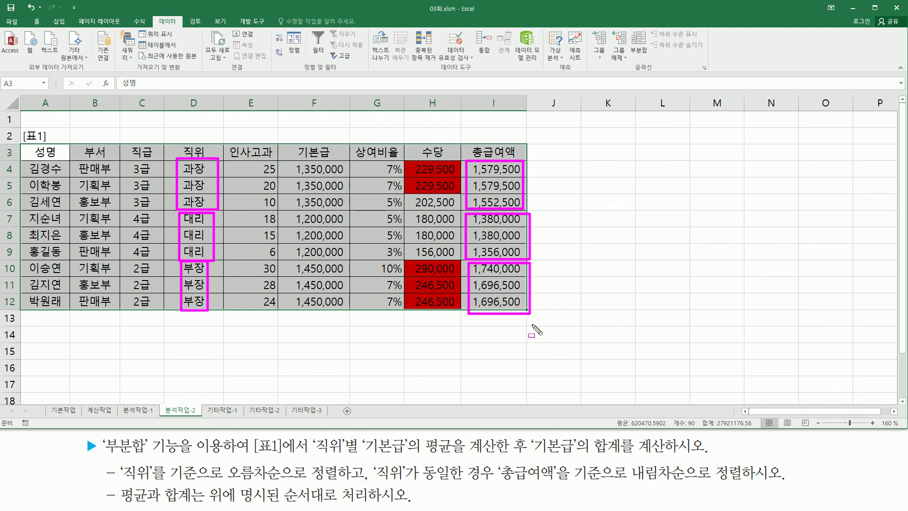
pyautogui.press('Escape')
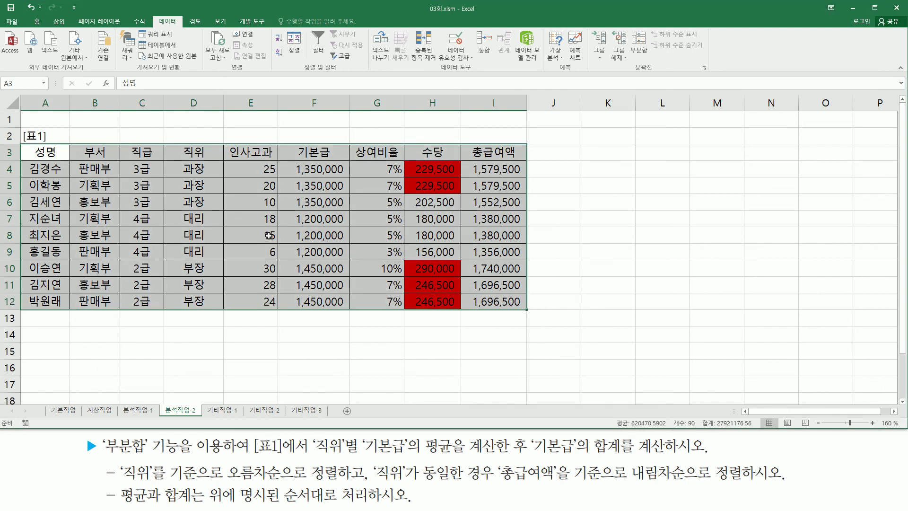
# Start a 부분합 on the sorted 표1 range and group it by 직위
pyautogui.moveTo(155, 16); pyautogui.dragTo(182, 27)
pyautogui.moveTo(632, 73); pyautogui.dragTo(657, 74)
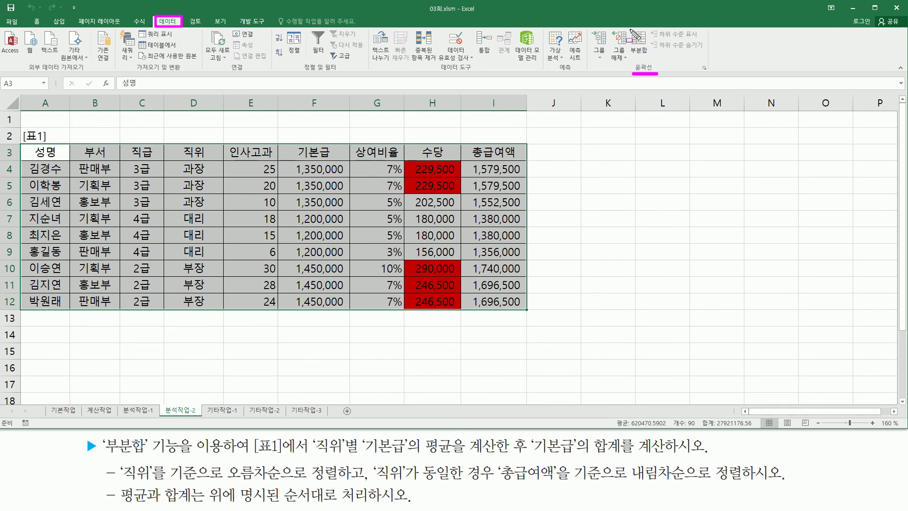
pyautogui.click(640, 43)
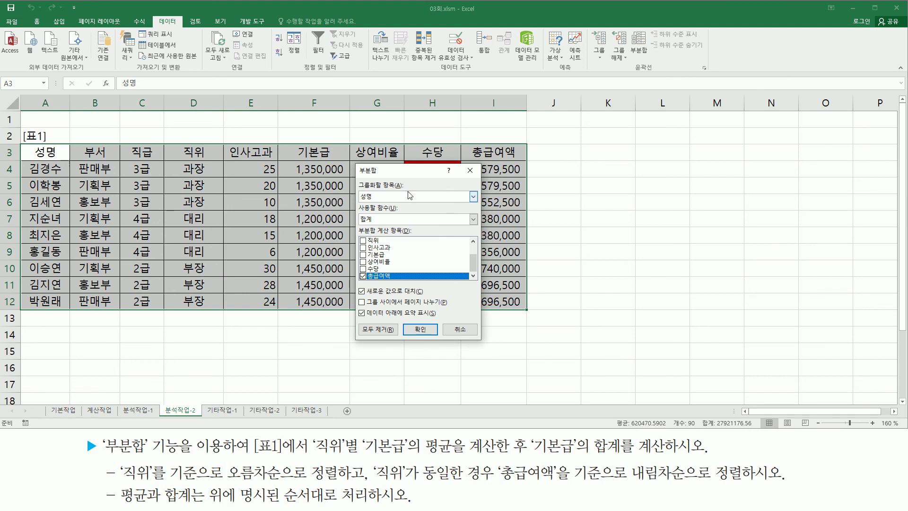
pyautogui.moveTo(357, 180)
pyautogui.mouseDown()
pyautogui.moveTo(407, 200)
pyautogui.moveTo(471, 203)
pyautogui.mouseUp()
pyautogui.moveTo(313, 454); pyautogui.dragTo(358, 453)
pyautogui.press('Escape')
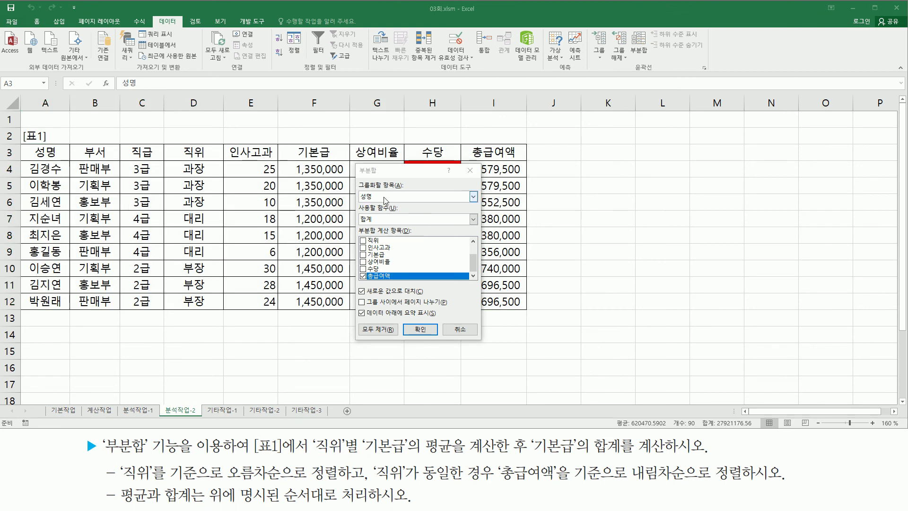
pyautogui.click(384, 196)
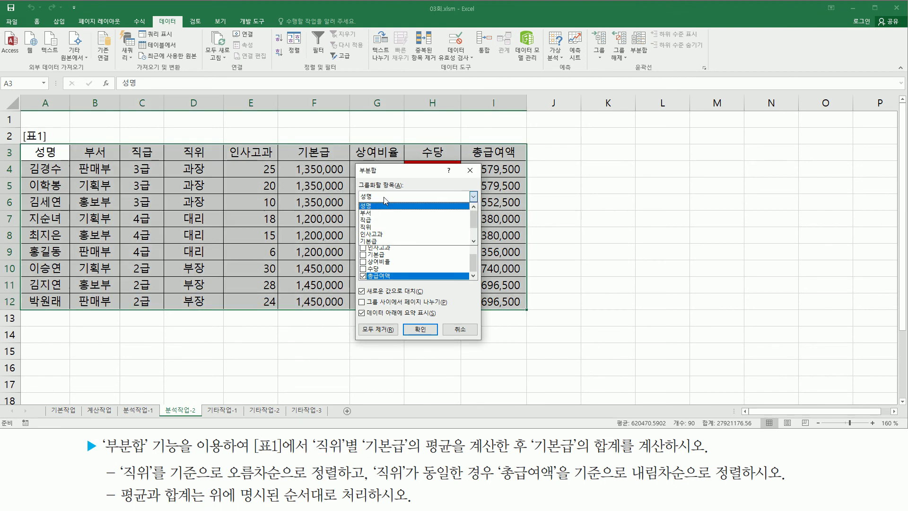
pyautogui.click(377, 227)
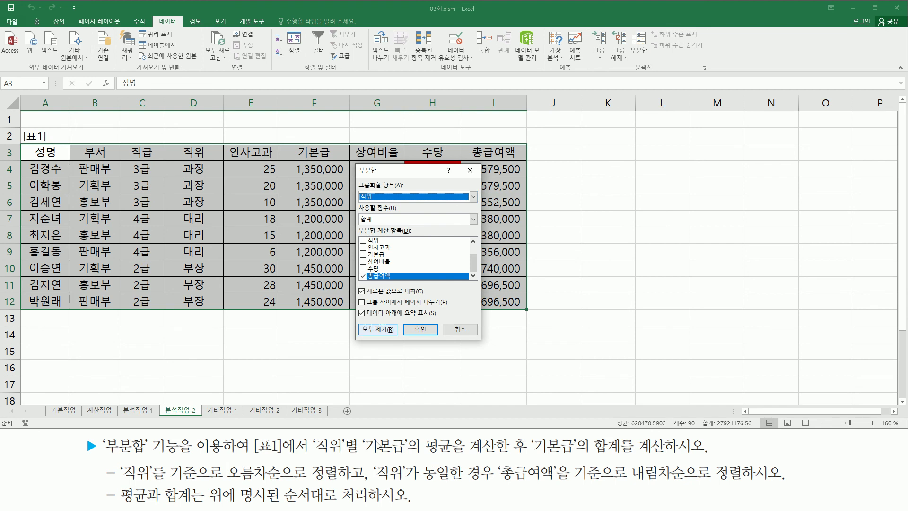
# Set the subtotal's function to 평균
pyautogui.moveTo(362, 456); pyautogui.dragTo(526, 456)
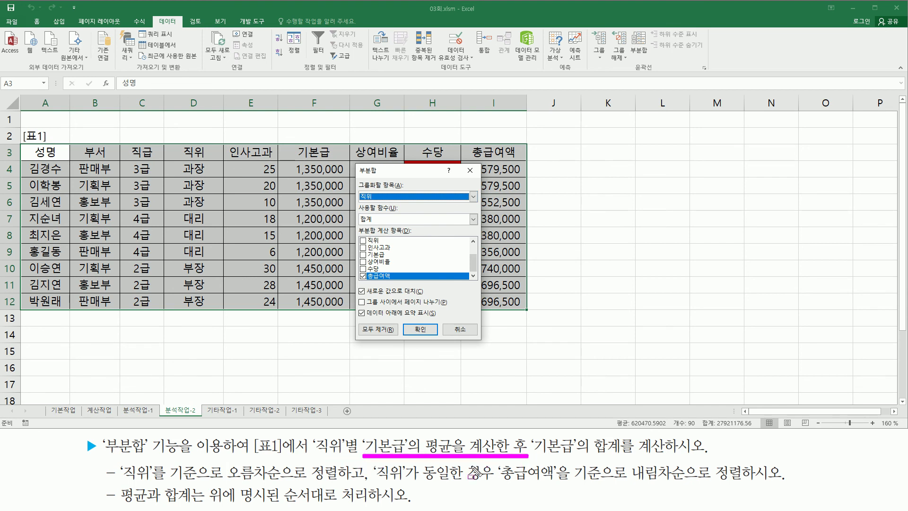
pyautogui.moveTo(357, 202); pyautogui.dragTo(407, 229)
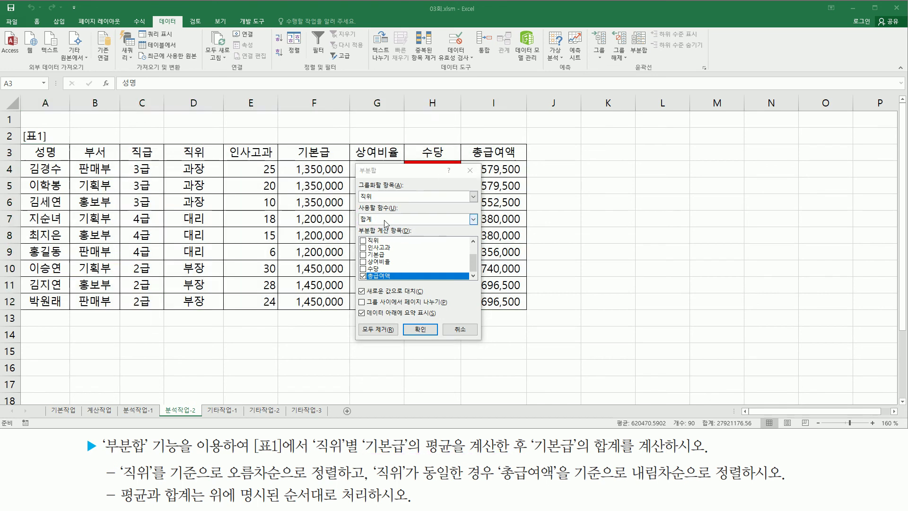
pyautogui.click(372, 219)
pyautogui.click(381, 242)
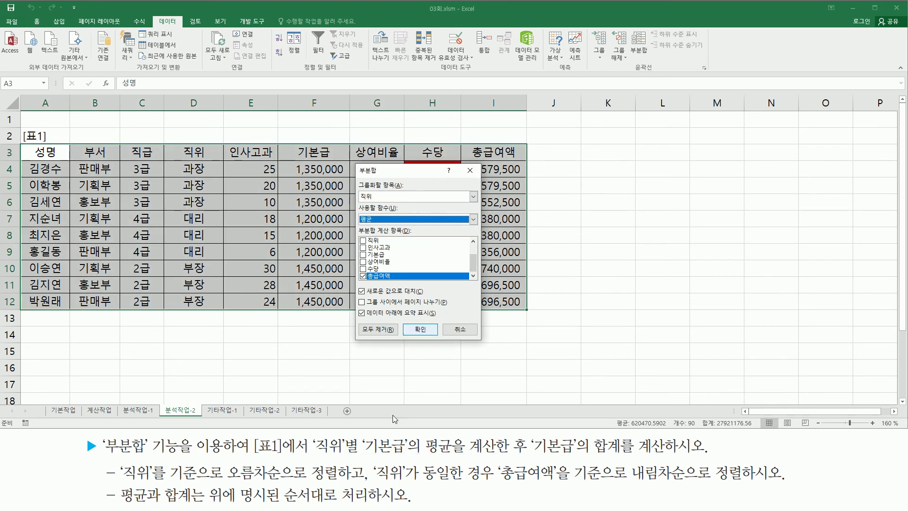
# Include only 기본급 in the subtotal calculation, excluding 총급여액, and apply the subtotal
pyautogui.moveTo(360, 456); pyautogui.dragTo(414, 435)
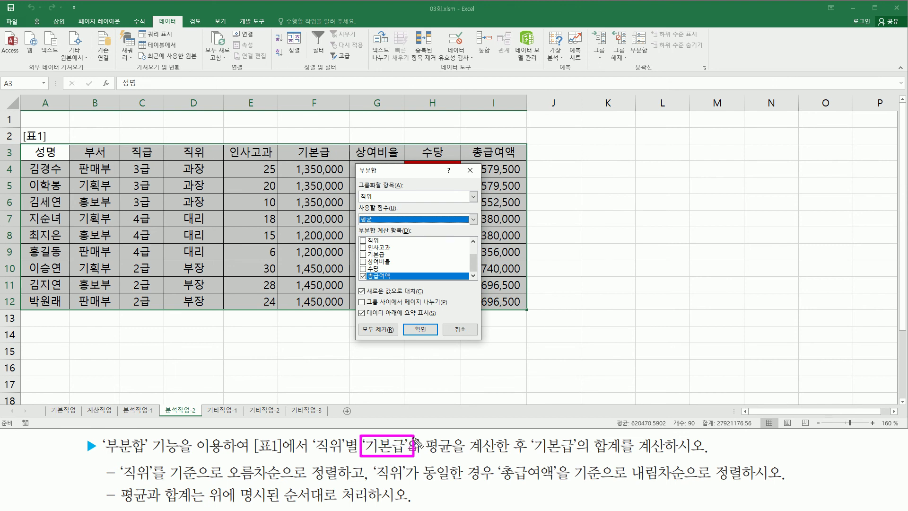
pyautogui.moveTo(358, 250); pyautogui.dragTo(380, 257)
pyautogui.press('Escape')
pyautogui.click(363, 254)
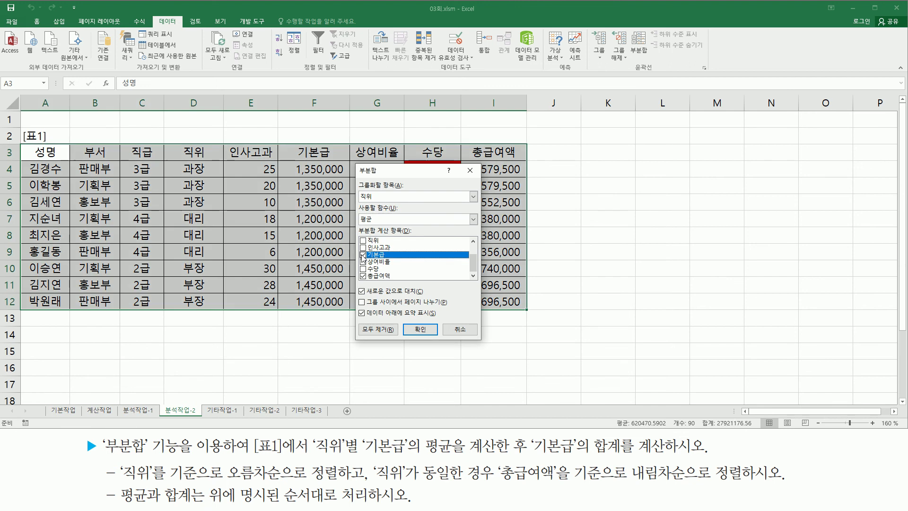
pyautogui.moveTo(357, 282); pyautogui.dragTo(406, 269)
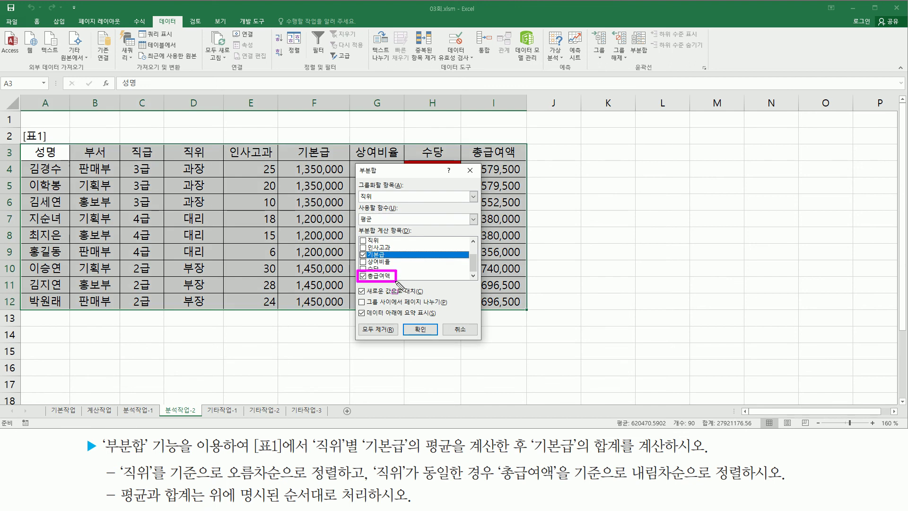
pyautogui.press('Escape')
pyautogui.click(363, 276)
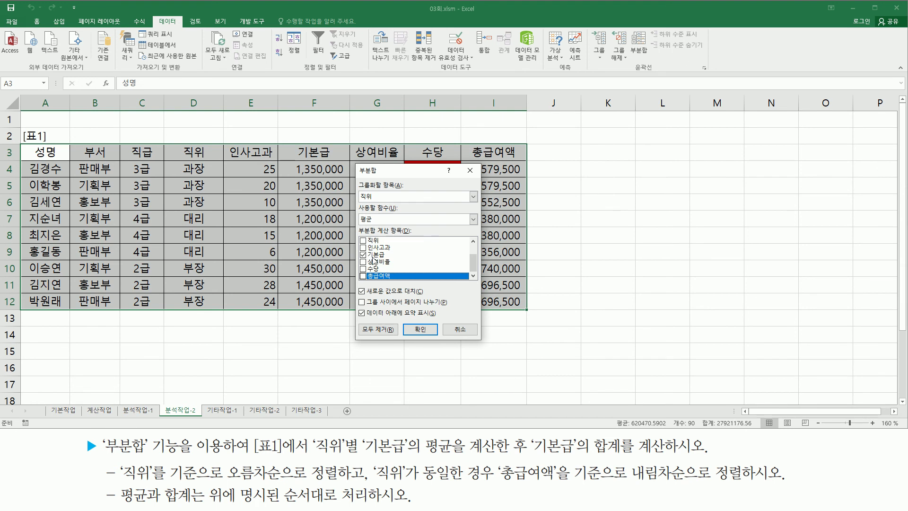
pyautogui.moveTo(474, 261)
pyautogui.mouseDown()
pyautogui.moveTo(474, 253)
pyautogui.moveTo(476, 267)
pyautogui.mouseUp()
pyautogui.click(430, 331)
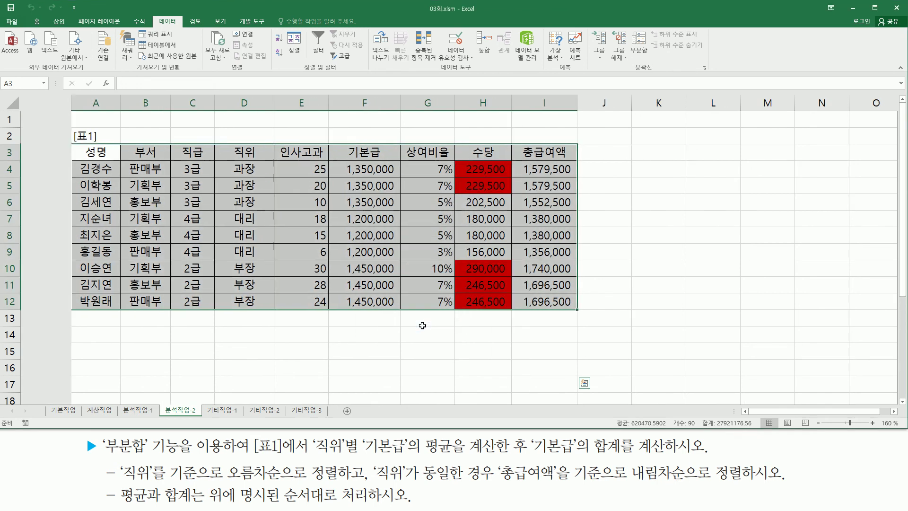
# Examine the 기본급 average row of each 직위 group and the instruction for the 기본급 sum
pyautogui.moveTo(220, 207); pyautogui.dragTo(289, 226)
pyautogui.moveTo(226, 277); pyautogui.dragTo(279, 292)
pyautogui.moveTo(222, 342); pyautogui.dragTo(267, 353)
pyautogui.moveTo(340, 211); pyautogui.dragTo(405, 226)
pyautogui.moveTo(339, 275); pyautogui.dragTo(397, 291)
pyautogui.moveTo(352, 343)
pyautogui.mouseDown()
pyautogui.moveTo(411, 361)
pyautogui.moveTo(402, 357)
pyautogui.mouseUp()
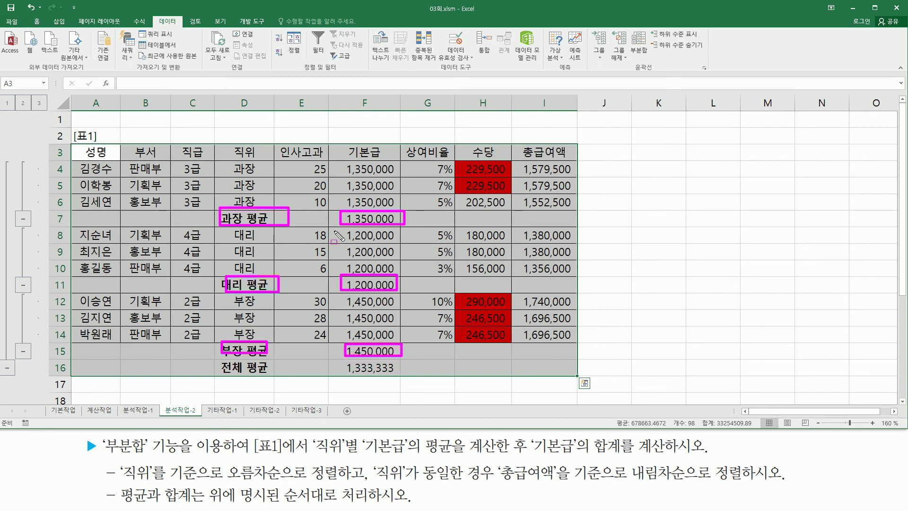
pyautogui.moveTo(528, 433)
pyautogui.mouseDown()
pyautogui.moveTo(528, 461)
pyautogui.moveTo(621, 456)
pyautogui.mouseUp()
pyautogui.press('Escape')
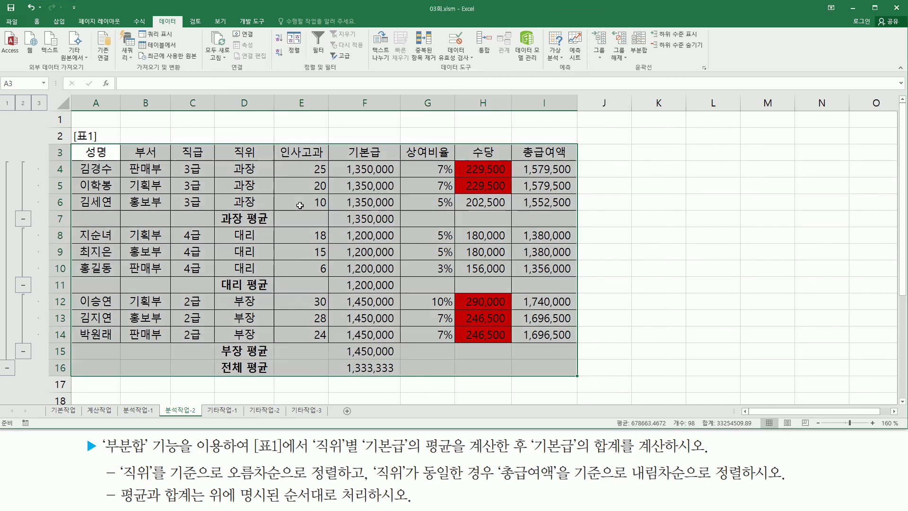
# Start a second 부분합 on the subtotaled 표1 range and set its function to 합계 for 기본급
pyautogui.click(643, 52)
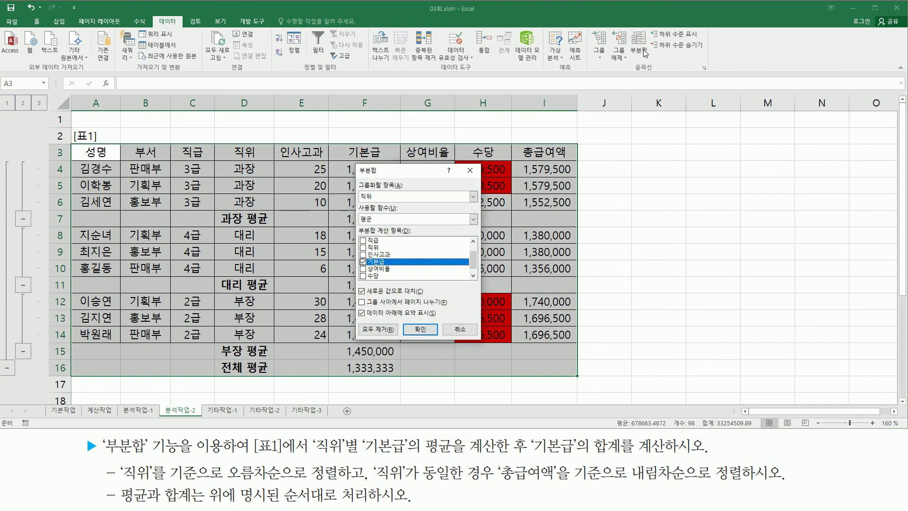
pyautogui.click(380, 219)
pyautogui.click(379, 229)
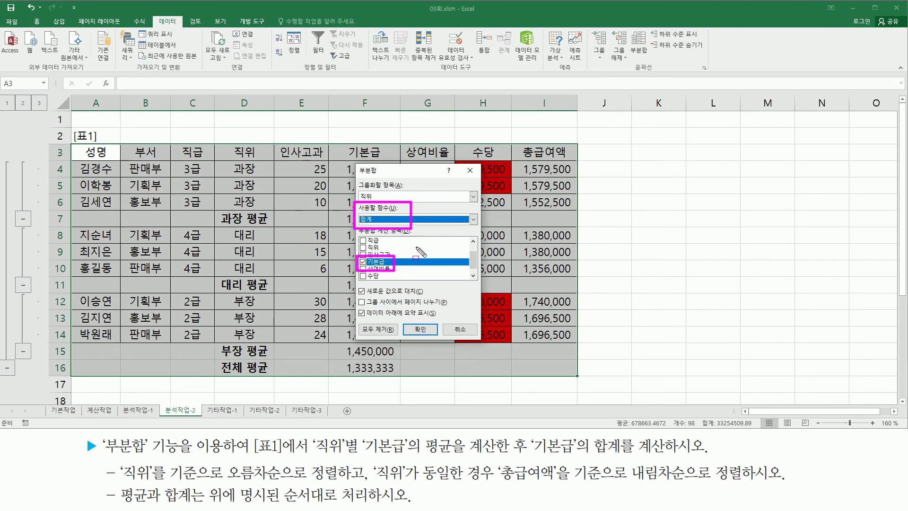
# Turn off 새로운 값으로 대치 so the averages are kept, and apply the 기본급 sum subtotal
pyautogui.click(361, 290)
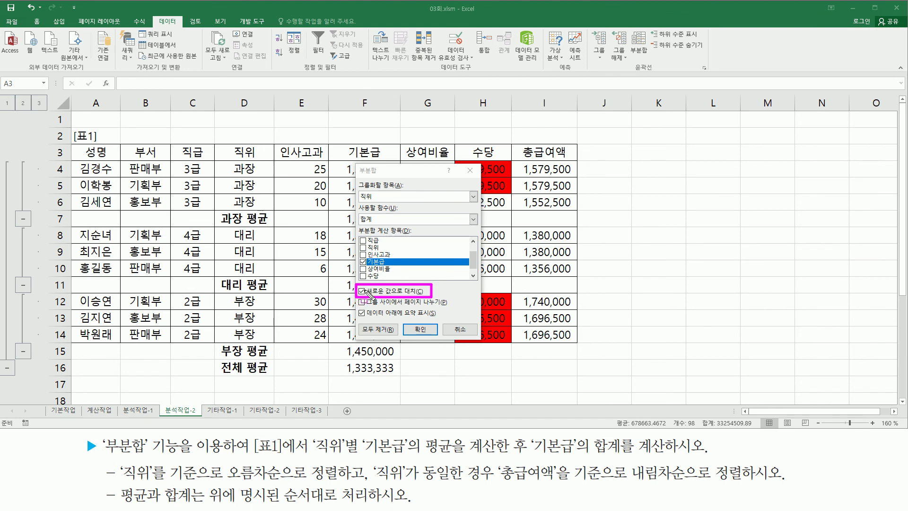
pyautogui.moveTo(404, 320); pyautogui.dragTo(440, 338)
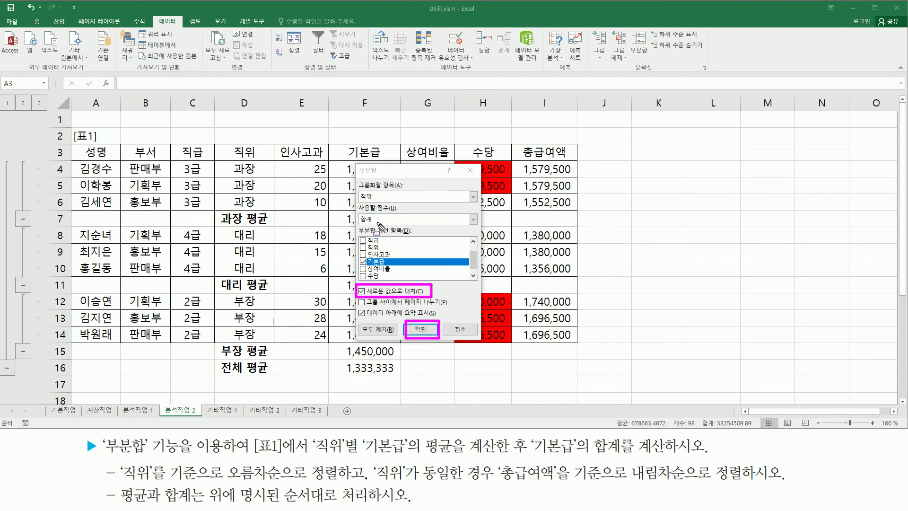
pyautogui.moveTo(359, 205)
pyautogui.mouseDown()
pyautogui.moveTo(369, 239)
pyautogui.moveTo(412, 271)
pyautogui.mouseUp()
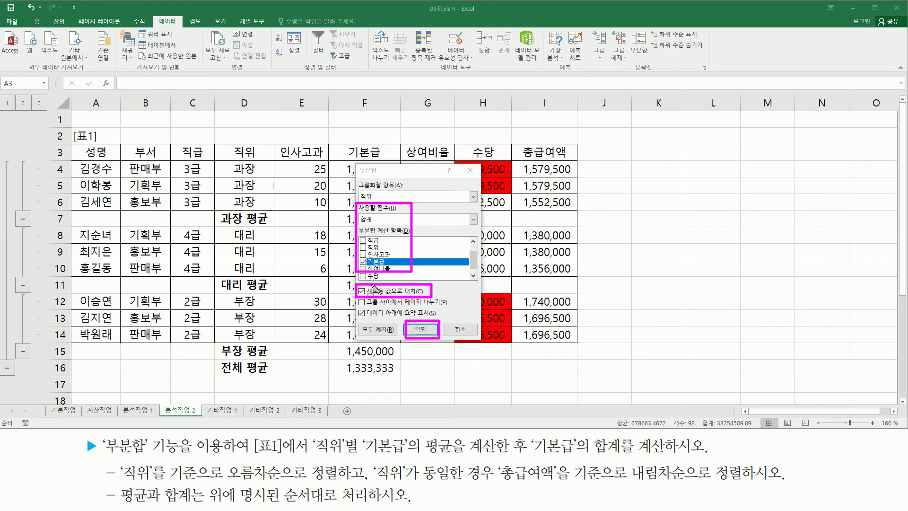
pyautogui.press('Escape')
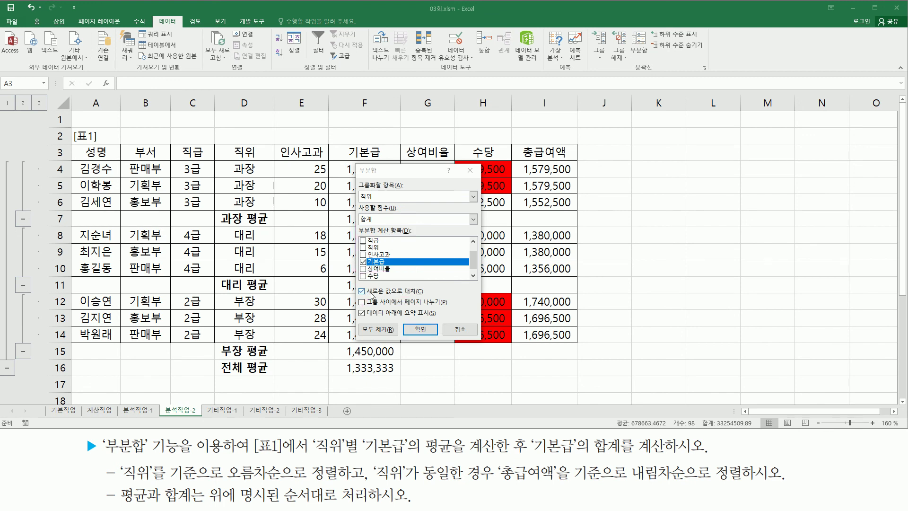
pyautogui.click(363, 292)
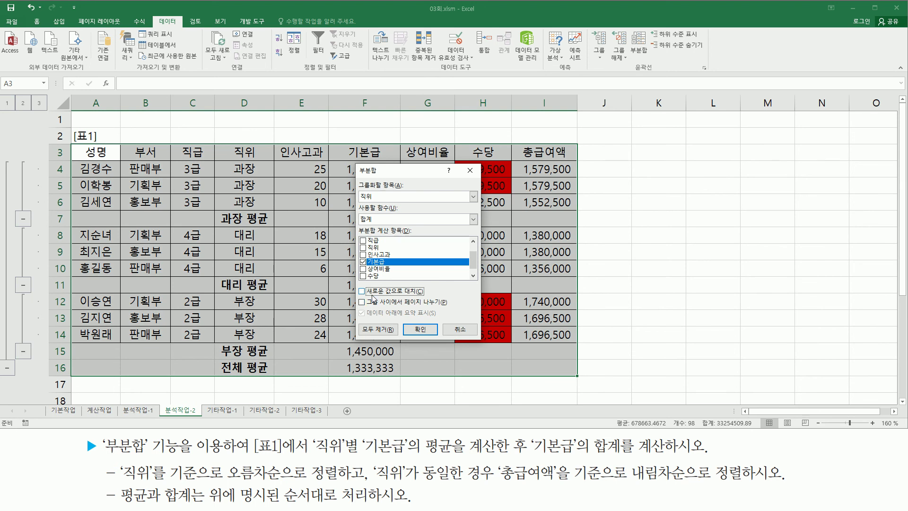
pyautogui.hotkey('ctrl', '2')
pyautogui.moveTo(406, 320); pyautogui.dragTo(436, 340)
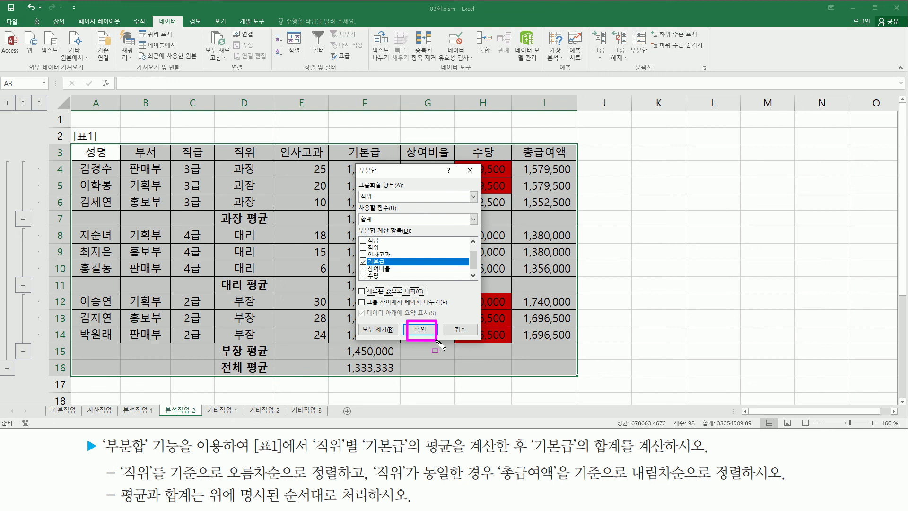
pyautogui.click(420, 328)
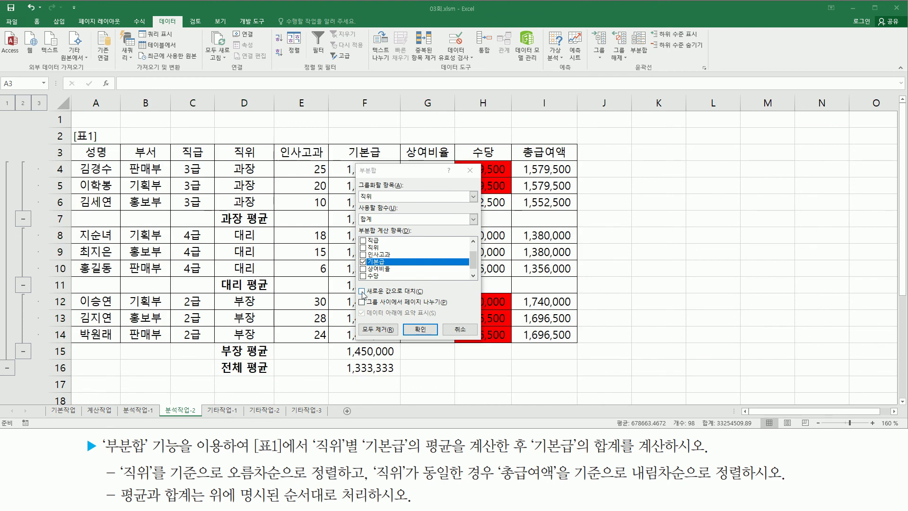
pyautogui.moveTo(357, 283); pyautogui.dragTo(427, 297)
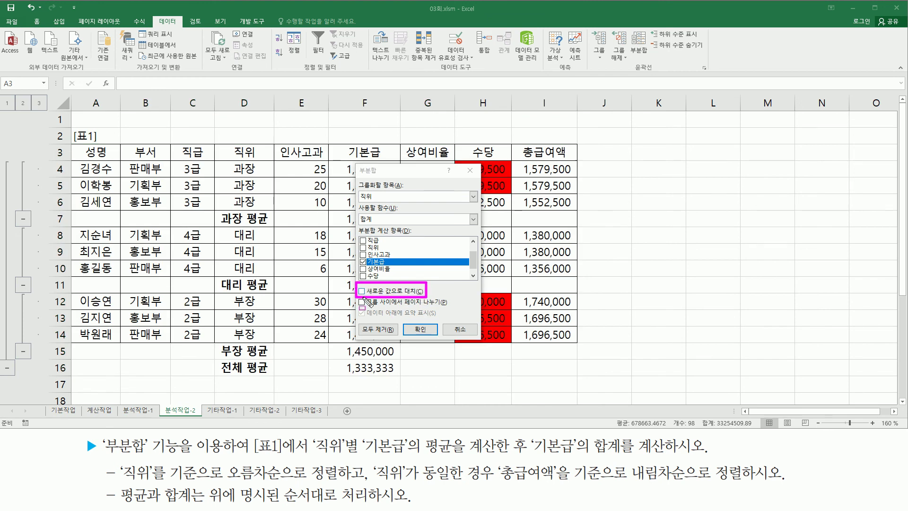
pyautogui.click(420, 330)
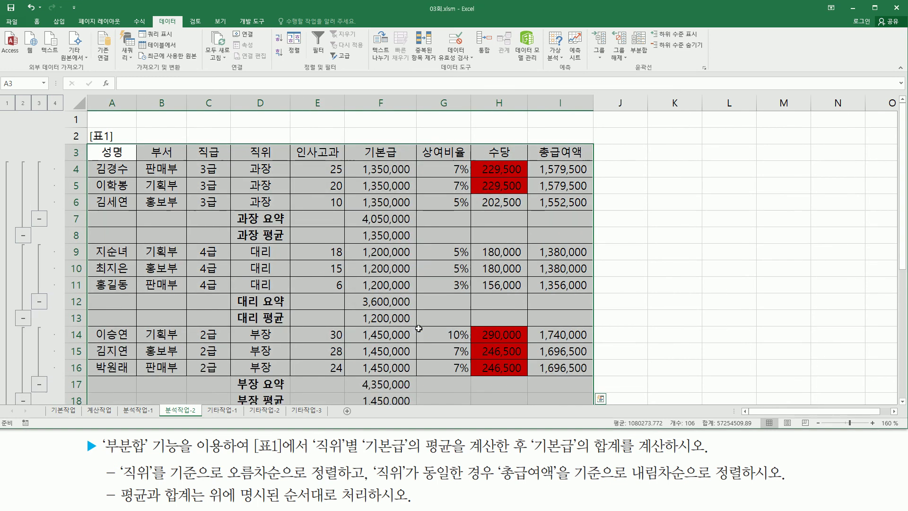
# Examine the 기본급 요약 rows of each 직위 group and the overall sum and average rows at the table's end
pyautogui.moveTo(236, 210); pyautogui.dragTo(295, 228)
pyautogui.moveTo(359, 208); pyautogui.dragTo(407, 226)
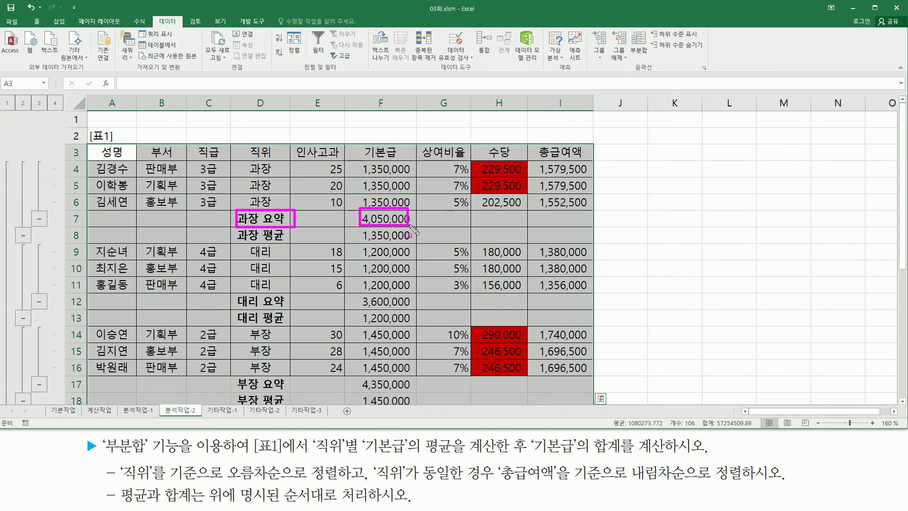
pyautogui.moveTo(236, 290); pyautogui.dragTo(283, 307)
pyautogui.moveTo(356, 292); pyautogui.dragTo(398, 310)
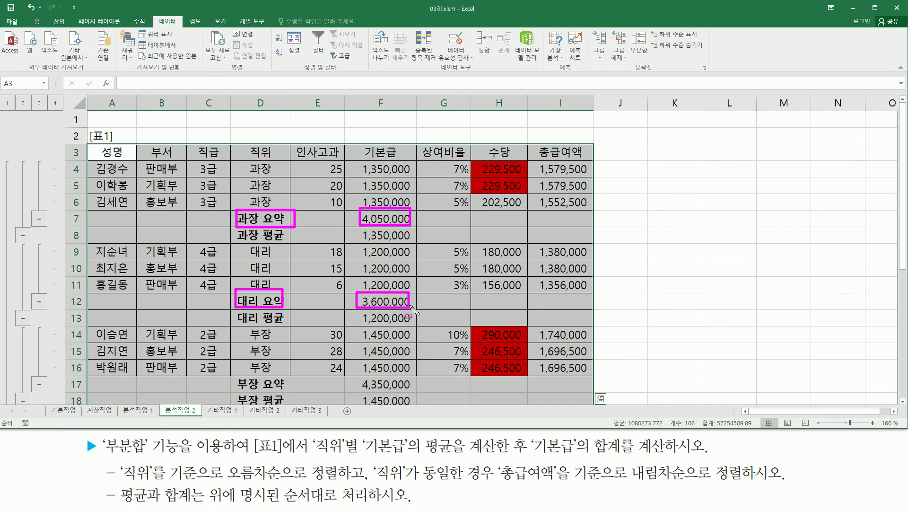
pyautogui.moveTo(236, 375)
pyautogui.mouseDown()
pyautogui.moveTo(284, 397)
pyautogui.moveTo(302, 394)
pyautogui.mouseUp()
pyautogui.moveTo(364, 378); pyautogui.dragTo(413, 392)
pyautogui.press('Escape')
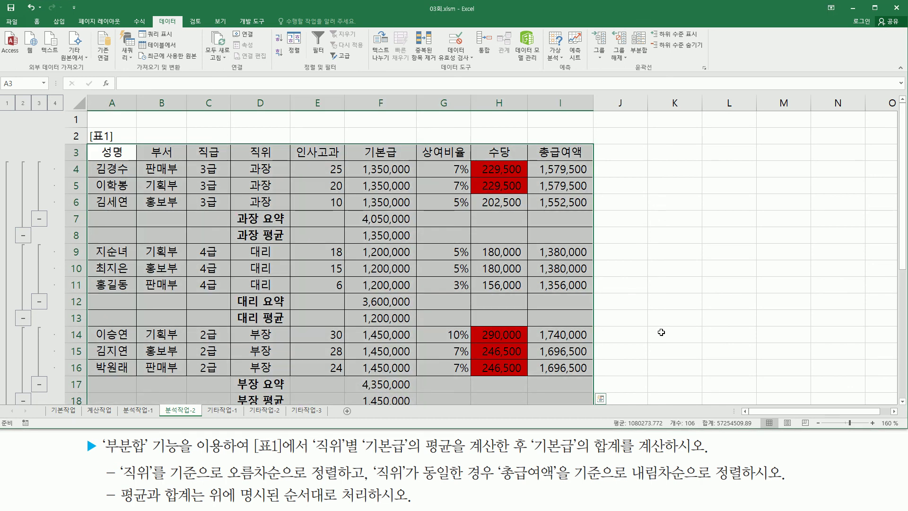
pyautogui.click(903, 401)
pyautogui.click(903, 401)
pyautogui.click(474, 389)
pyautogui.scroll(-3, 472, 389)
pyautogui.scroll(3, 471, 389)
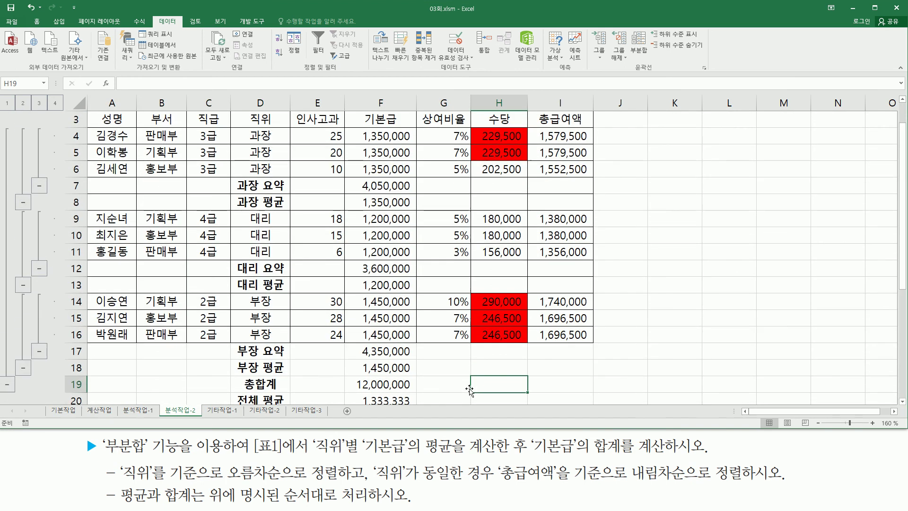
pyautogui.scroll(1, 469, 390)
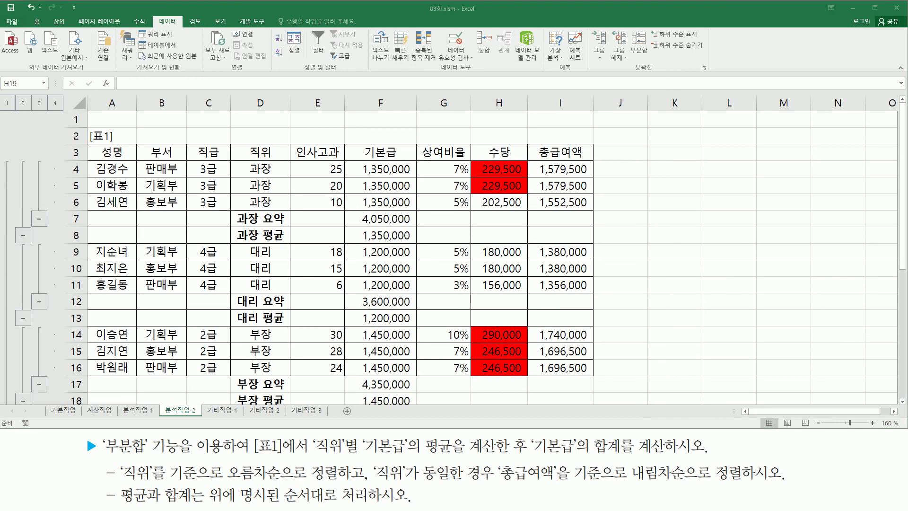